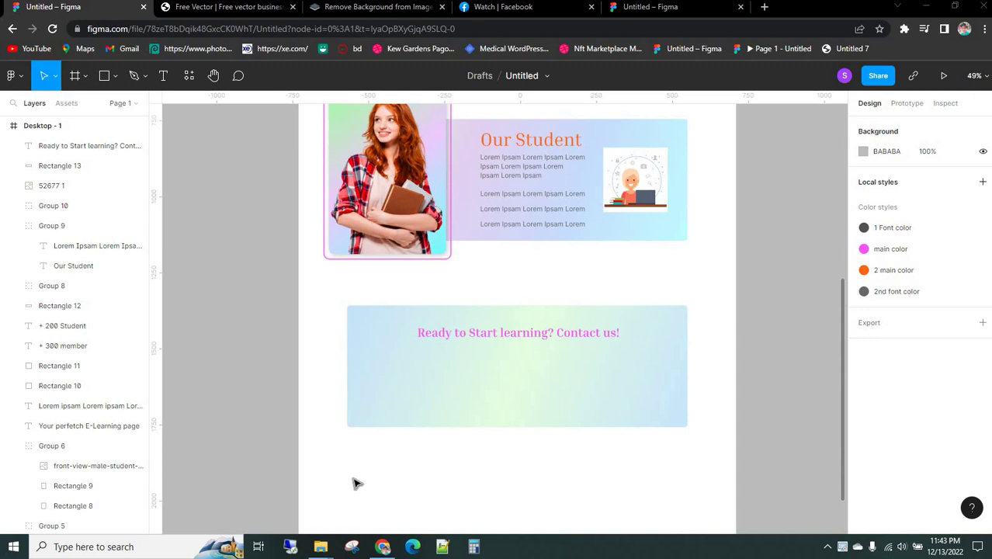
- Duplicate the Our Student Lorem Ipsum paragraph to a spot outside the Desktop - 1 frame
scroll(401, 407, "up", 2, "ctrl")
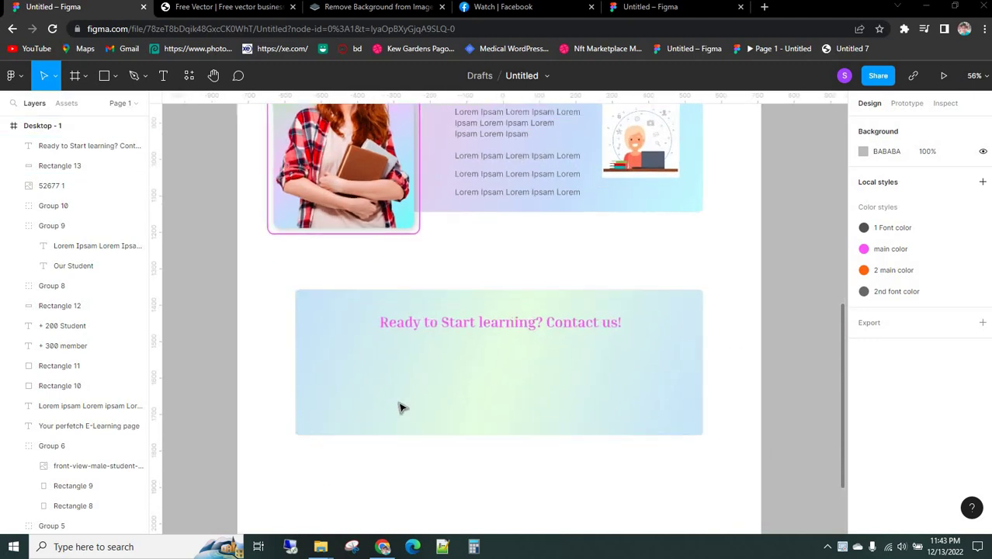
scroll(419, 400, "up", 1, "ctrl")
scroll(528, 376, "up", 1, "ctrl")
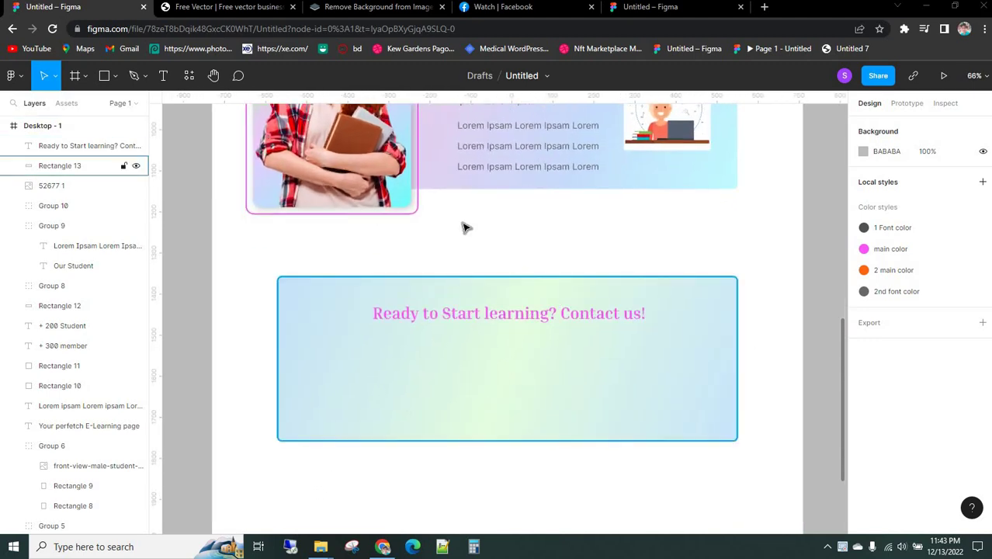
scroll(512, 202, "up", 4)
scroll(509, 299, "up", 1)
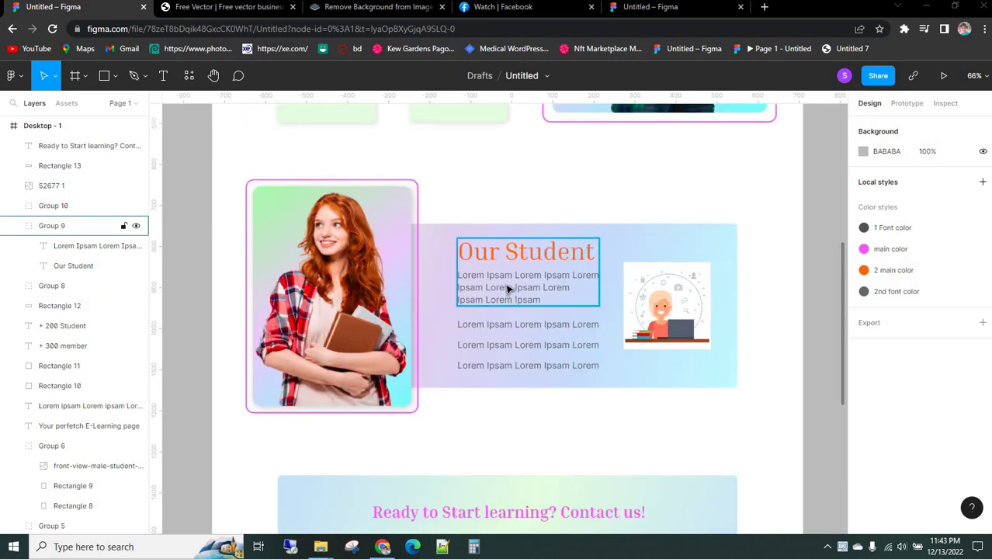
left_click(506, 290, "ctrl")
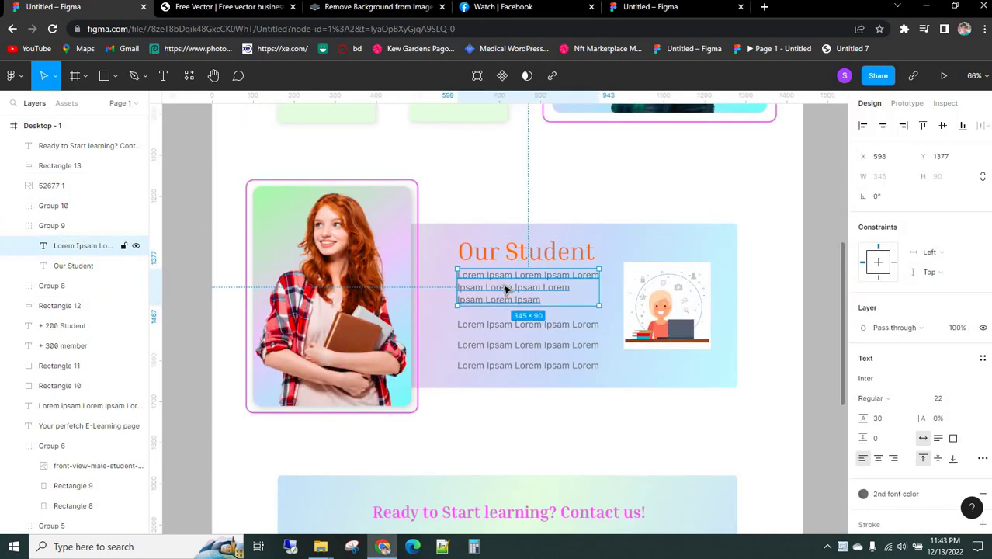
scroll(435, 285, "down", 3)
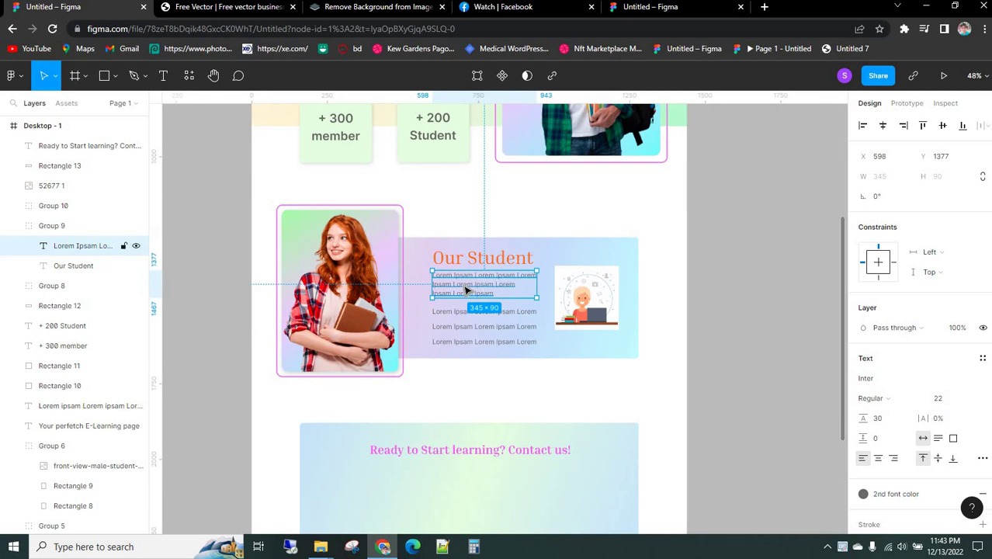
left_click_drag(466, 289, 746, 335)
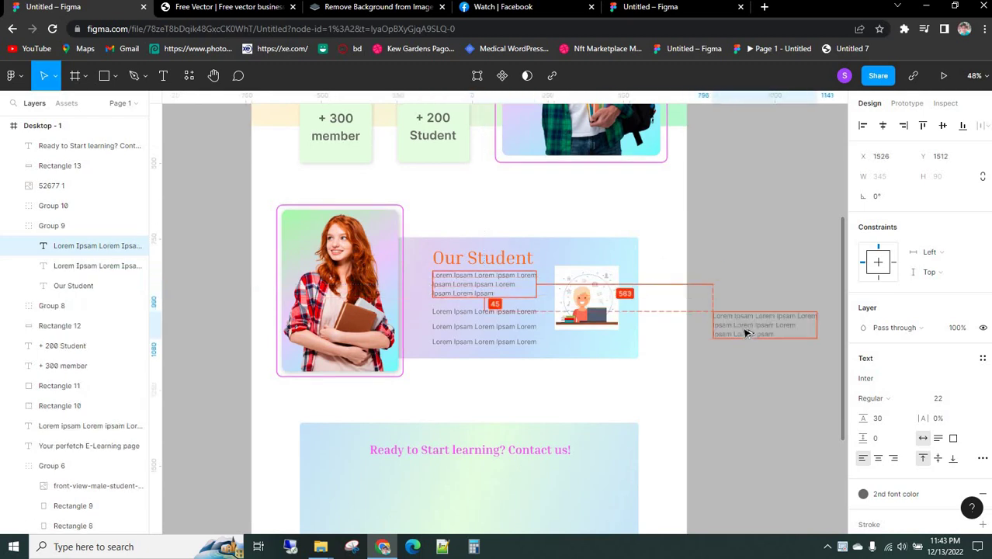
- Group the Our Student card's two text blocks with the student illustration
left_click(713, 392)
scroll(485, 284, "down", 1)
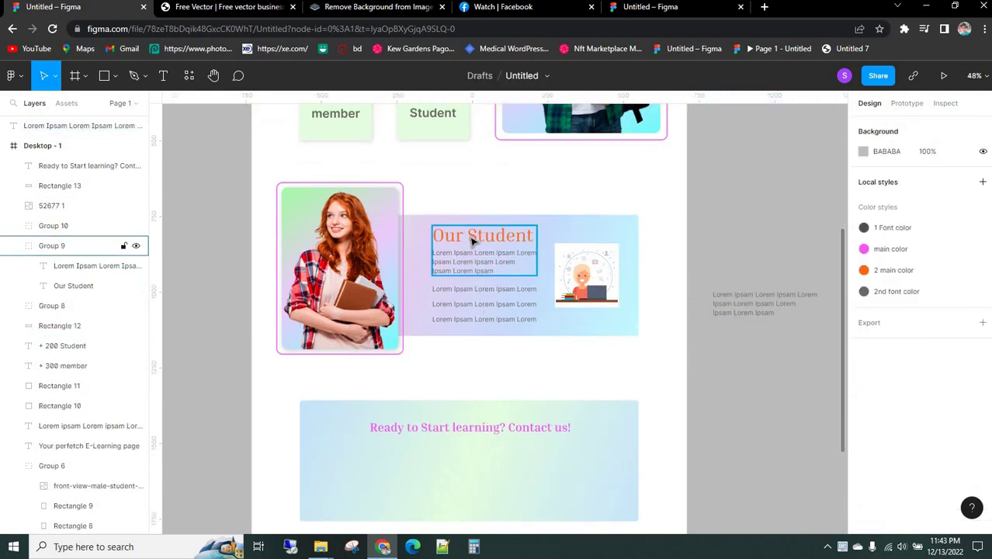
left_click(467, 311)
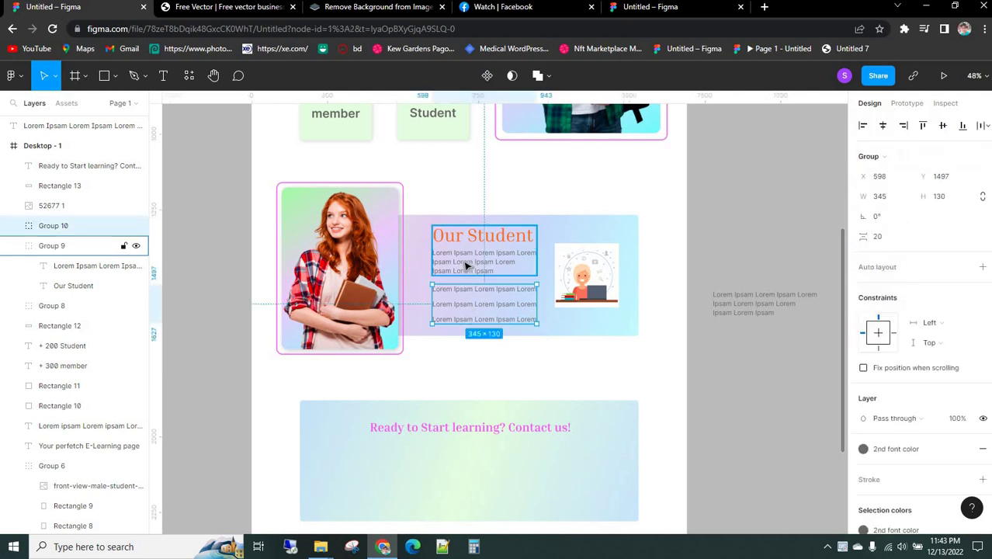
left_click(497, 264, "shift")
left_click(588, 281, "shift")
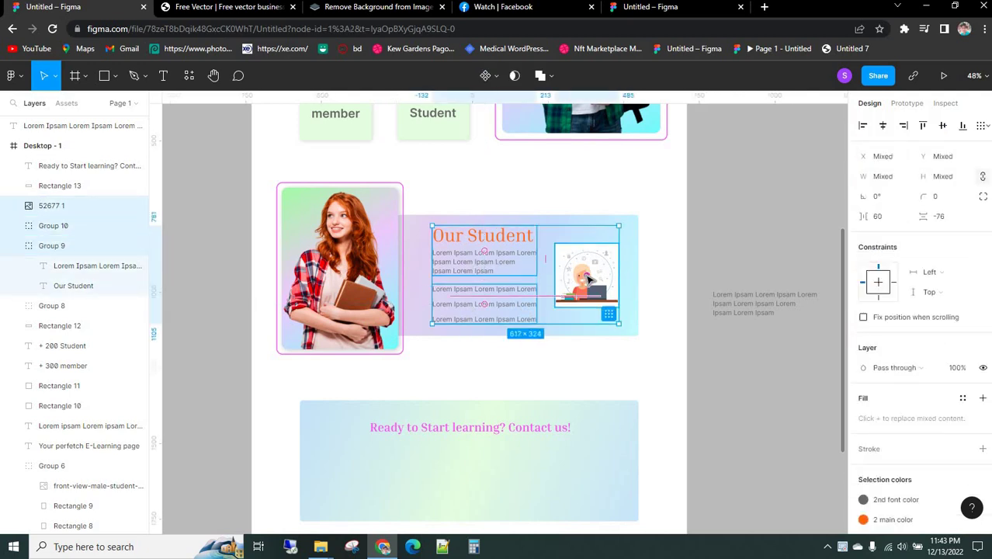
key("ctrl+g")
left_click(468, 271, "ctrl")
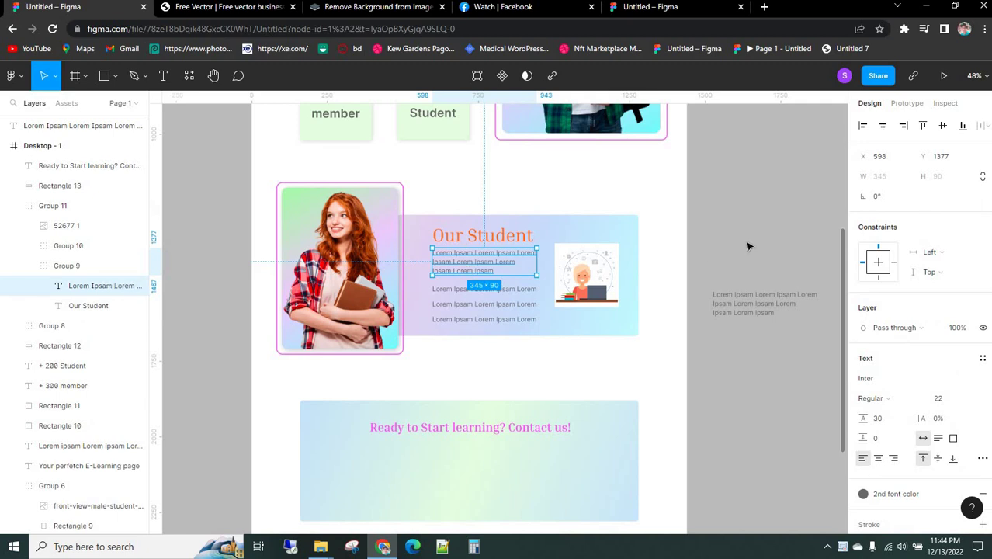
left_click(718, 276)
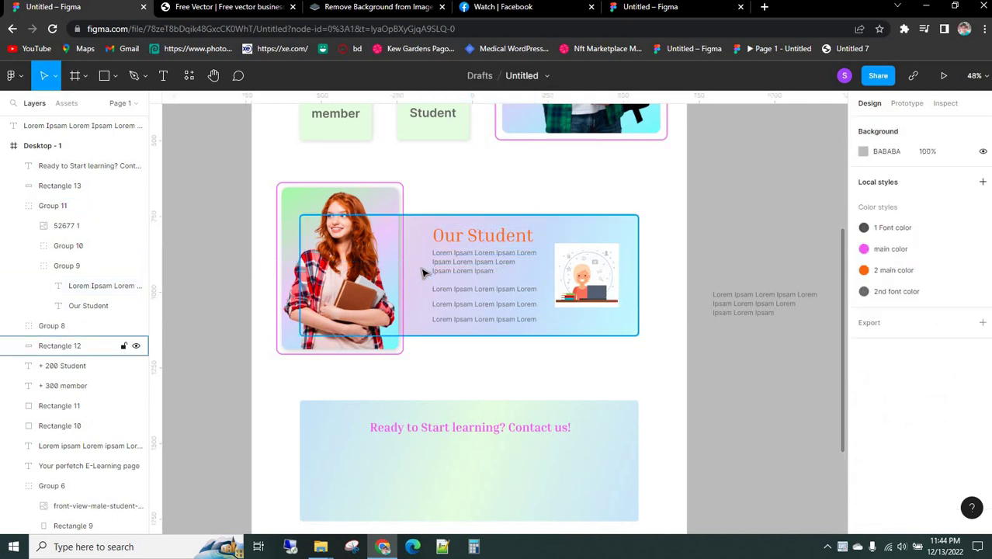
- Group the student photo with the gradient background, then merge both groups into Group 13
left_click(476, 266)
left_click(361, 210, "shift")
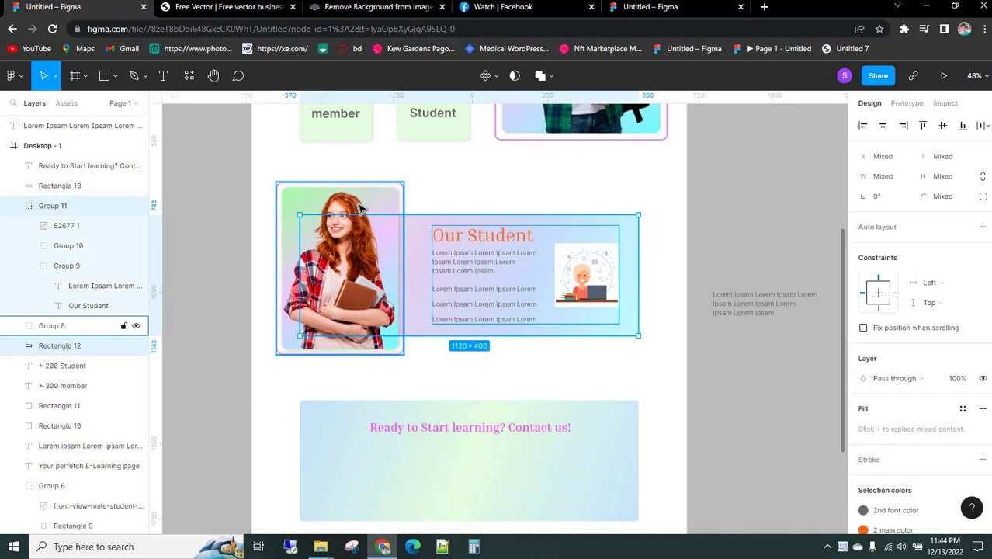
left_click(209, 212)
left_click(361, 212)
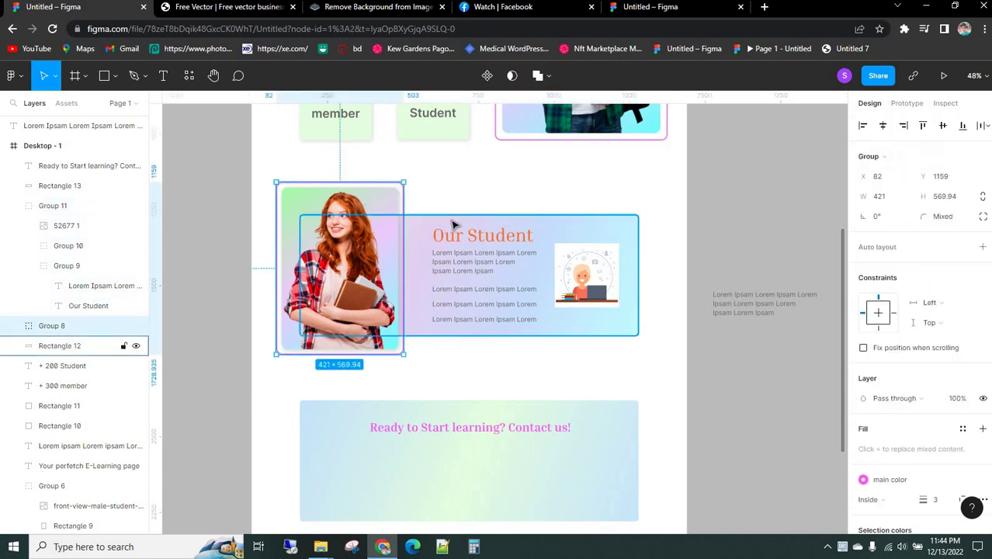
left_click(462, 225, "shift")
key("ctrl+g")
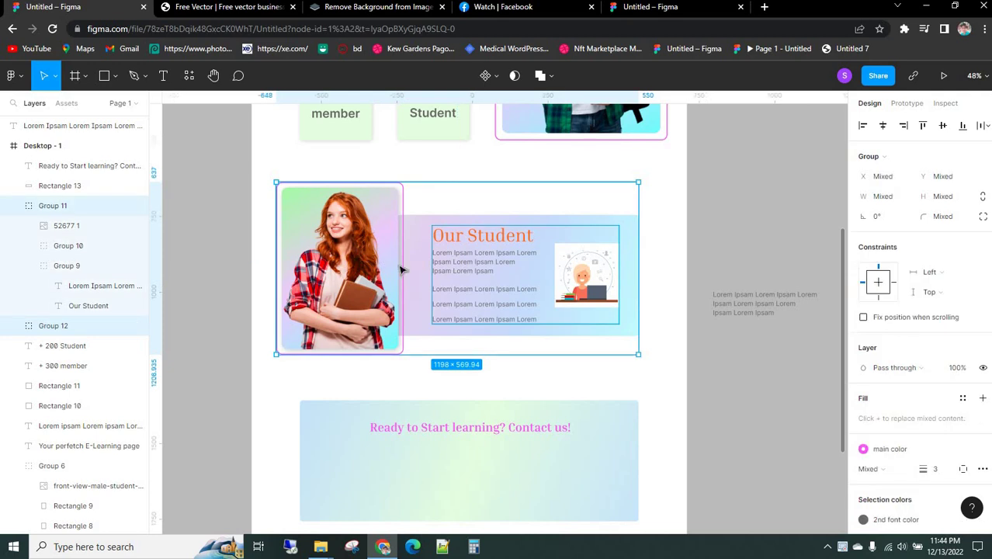
key("ctrl+g")
key("Escape")
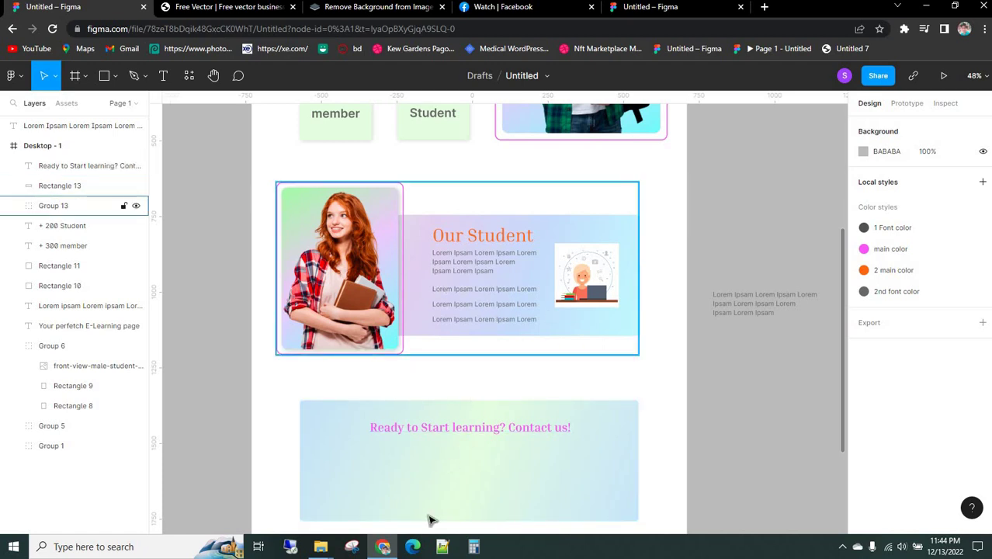
- Move the copied paragraph into the contact banner below the heading
left_click(765, 304)
mouse_move(723, 377)
left_mouse_down()
mouse_move(449, 474)
mouse_move(404, 469)
left_mouse_up()
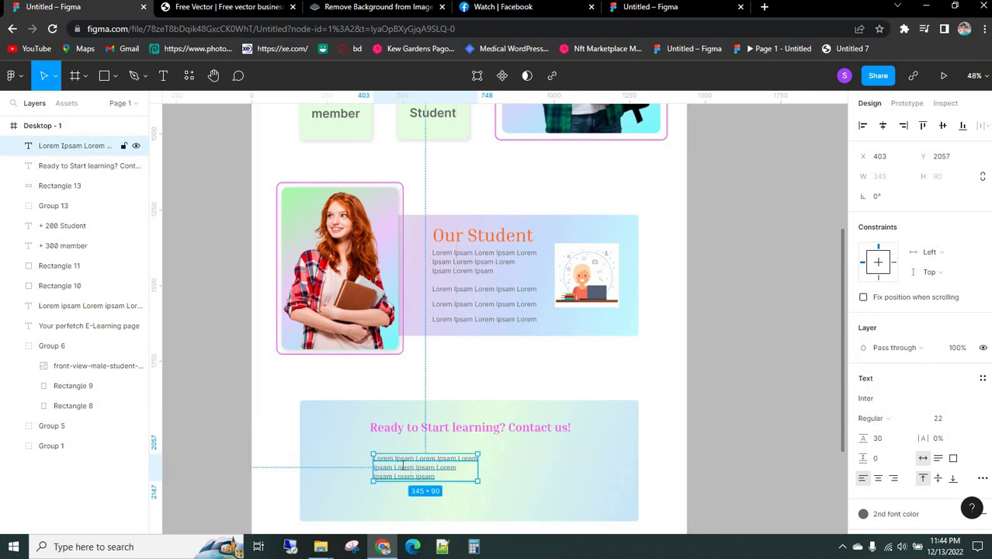
double_click(404, 468)
scroll(391, 497, "up", 4)
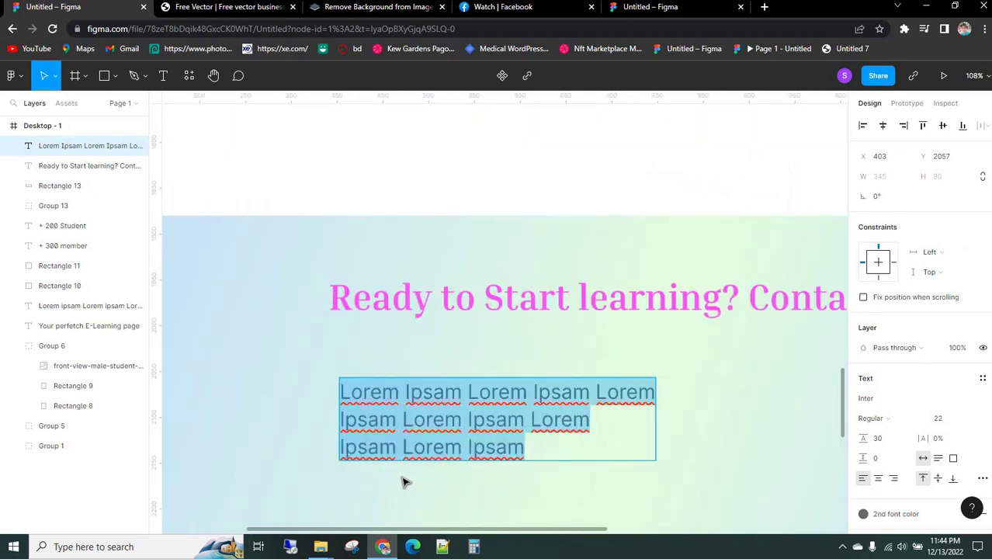
scroll(365, 442, "up", 2)
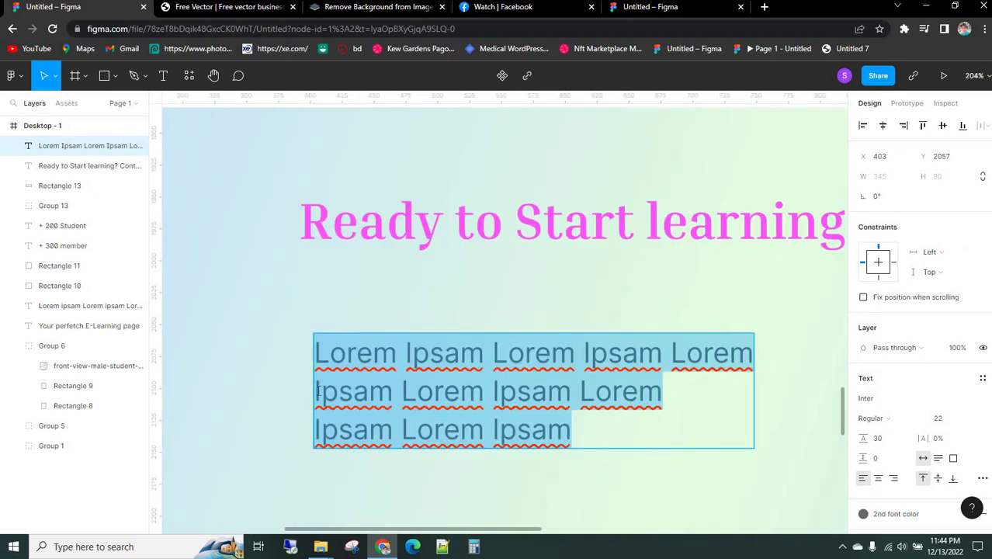
- Rebreak the paragraph into two lines and centre-align its text
left_click(315, 391)
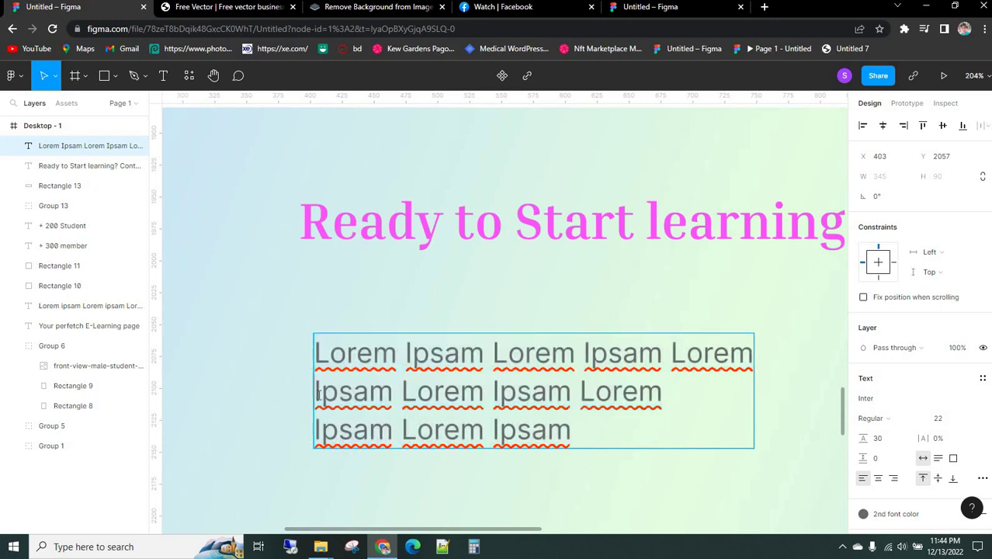
scroll(316, 396, "up", 1)
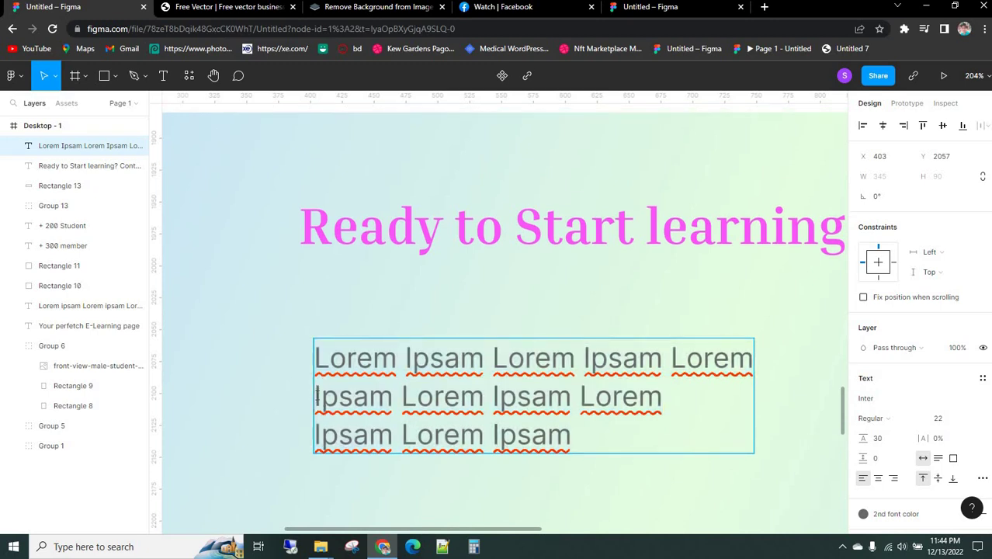
key("BackSpace")
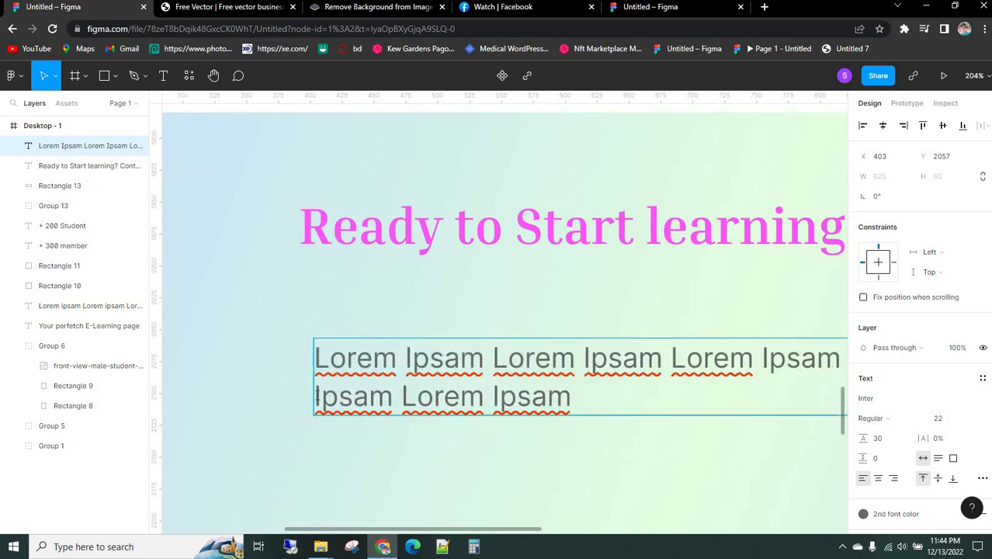
left_click_drag(573, 401, 324, 407)
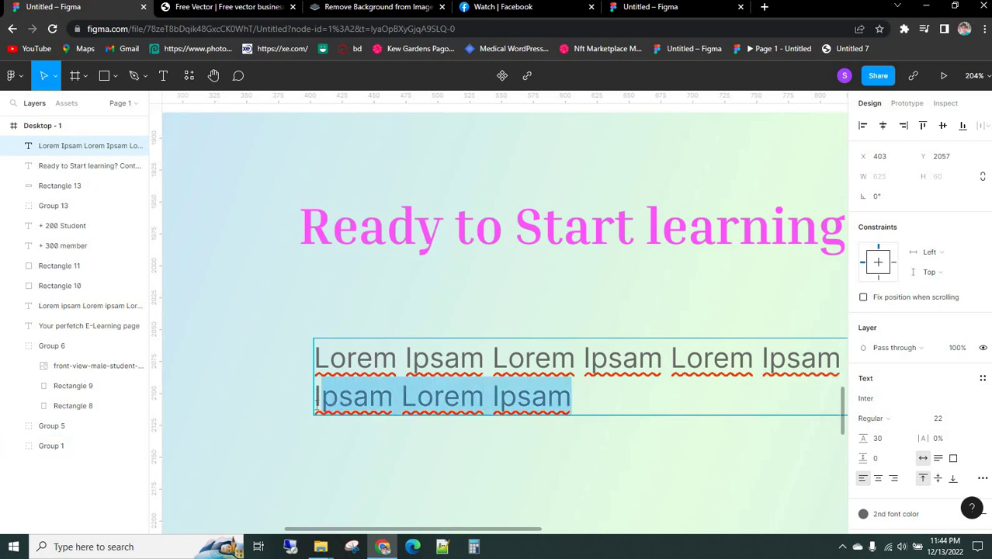
scroll(213, 408, "down", 5)
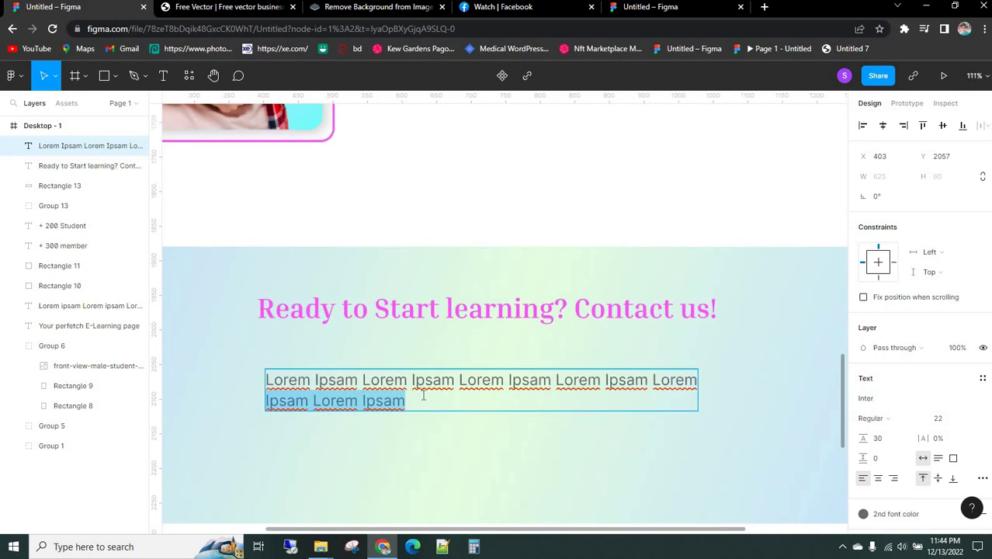
left_click(683, 401)
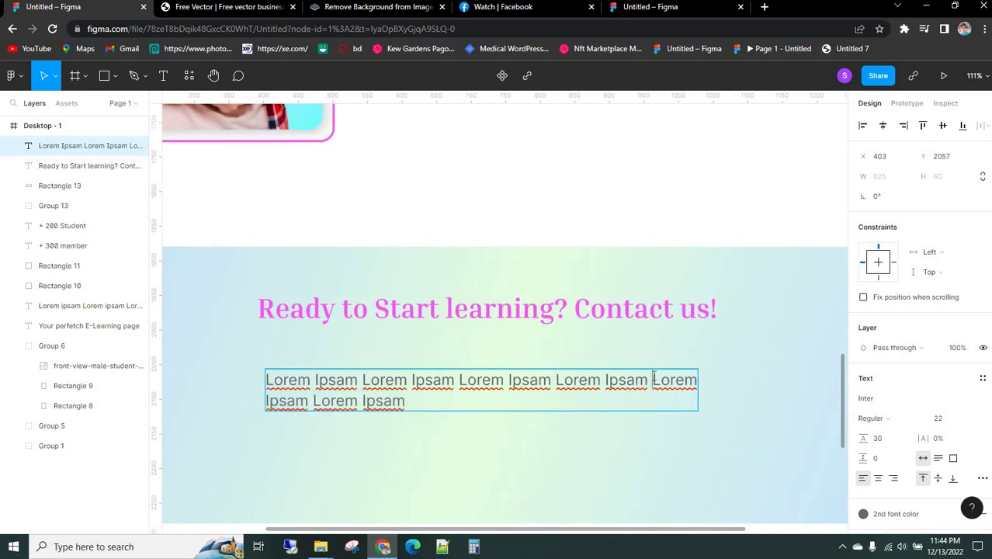
left_click(653, 380)
key("Return")
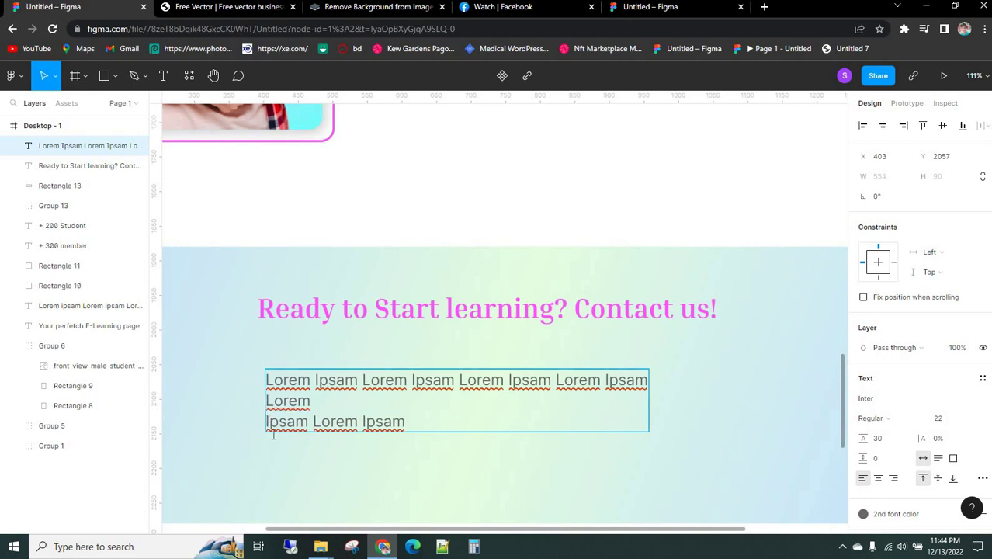
key("BackSpace")
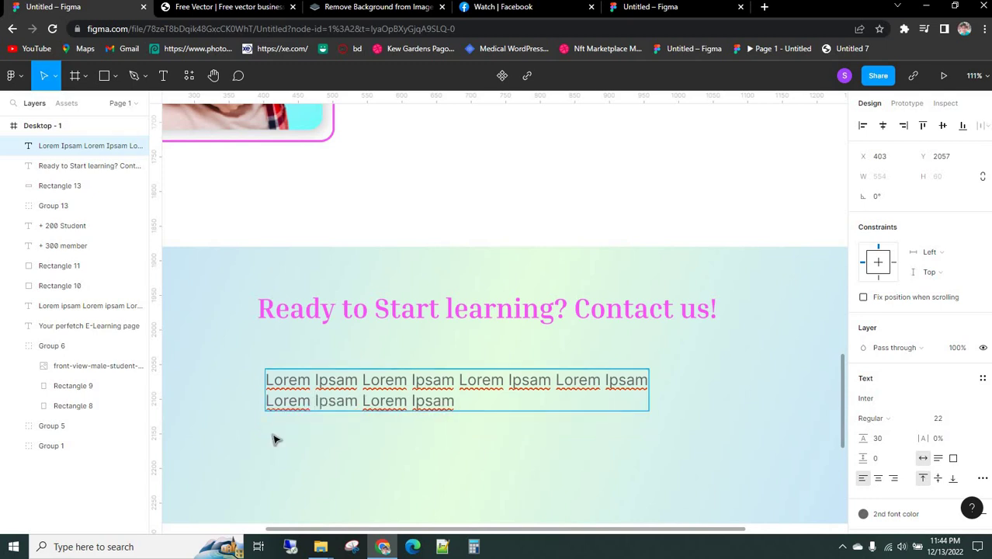
key("ctrl+a")
left_click(878, 478)
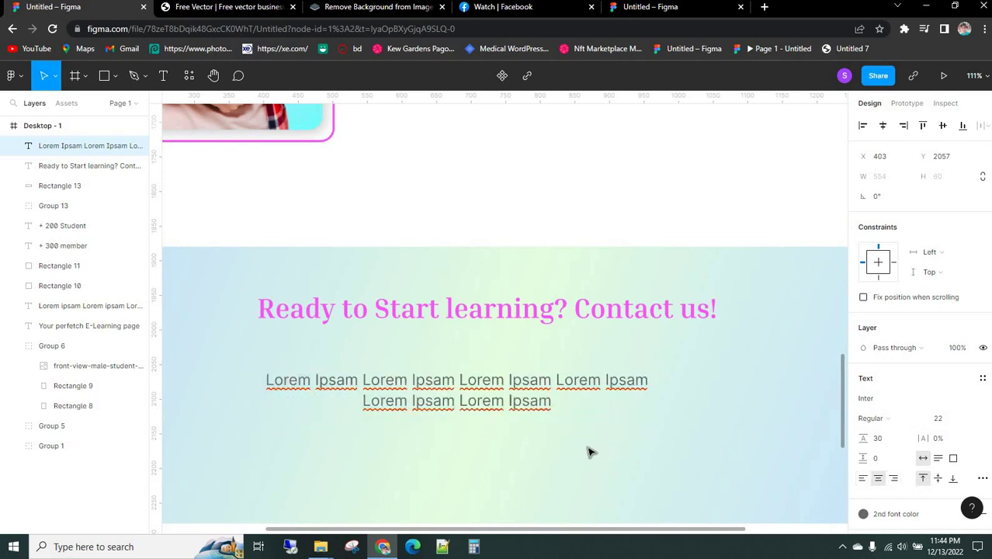
left_click(464, 377)
- Centre the paragraph under the Contact us heading with a 16 px gap
left_click(542, 312, "shift")
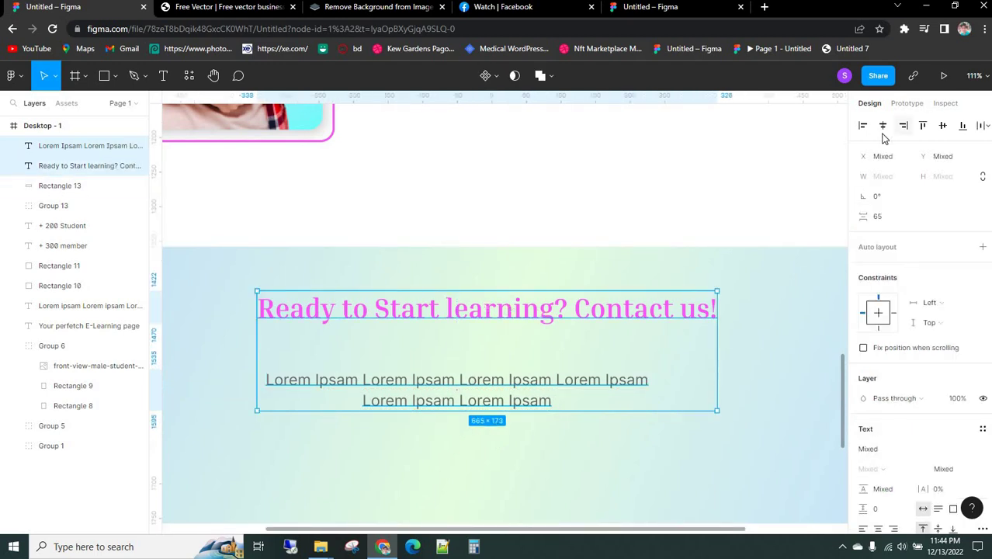
left_click(883, 125)
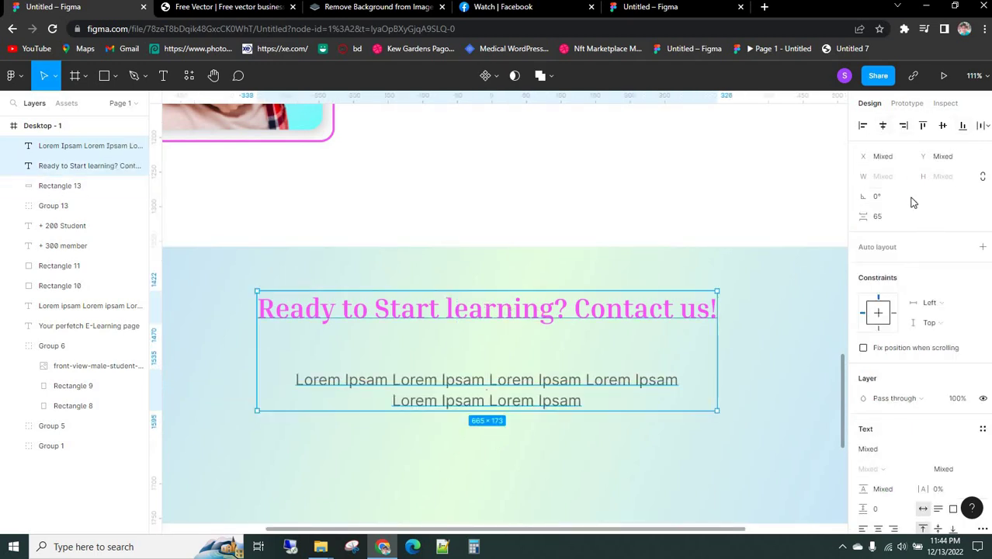
left_click(892, 224)
type("20")
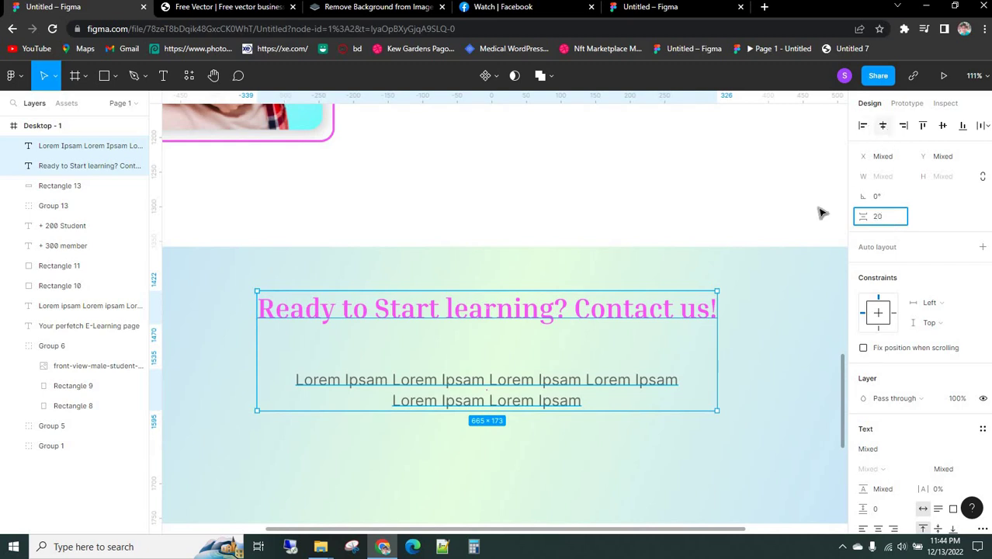
key("Return")
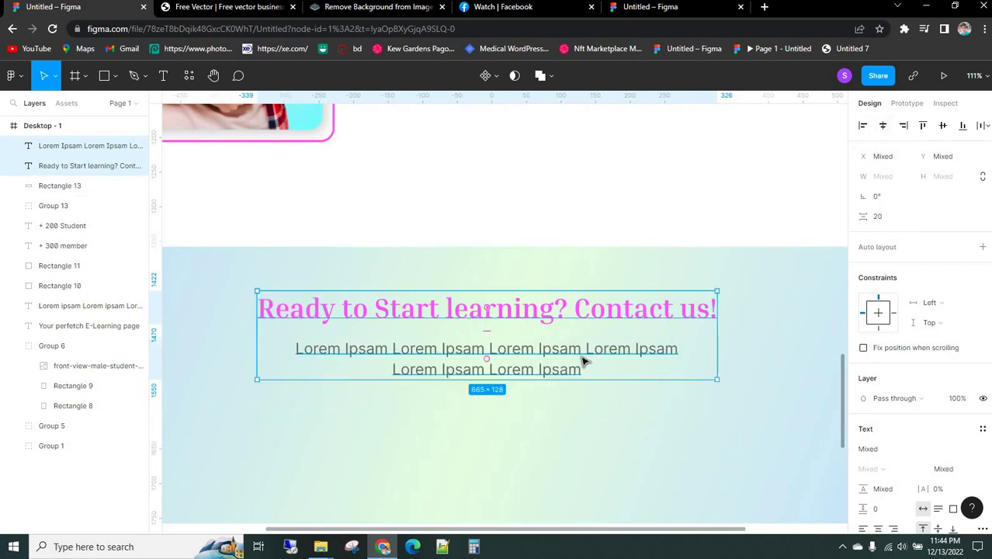
left_click(905, 220)
key("Down")
key("Down")
key("Down")
key("Down")
key("Down")
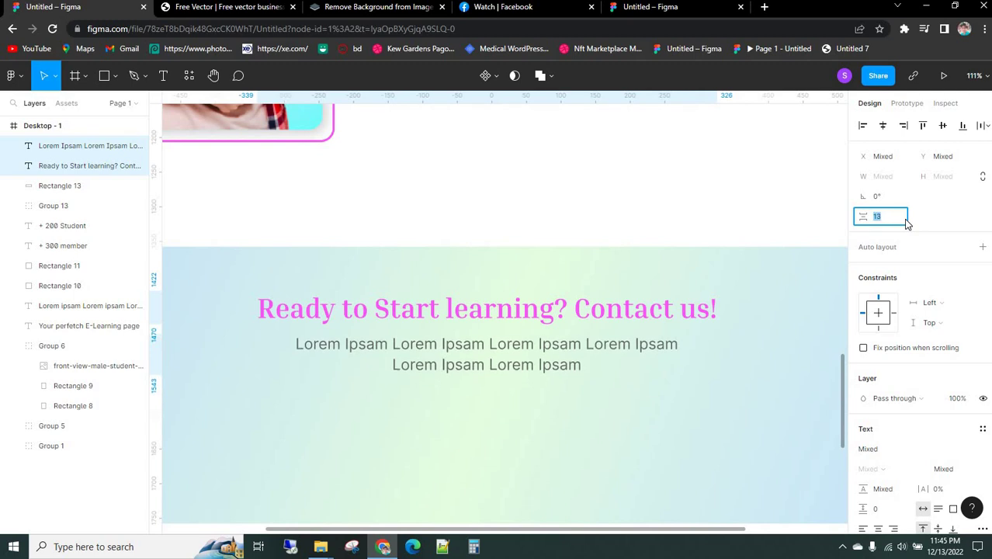
key("Down")
key("Up")
key("Up")
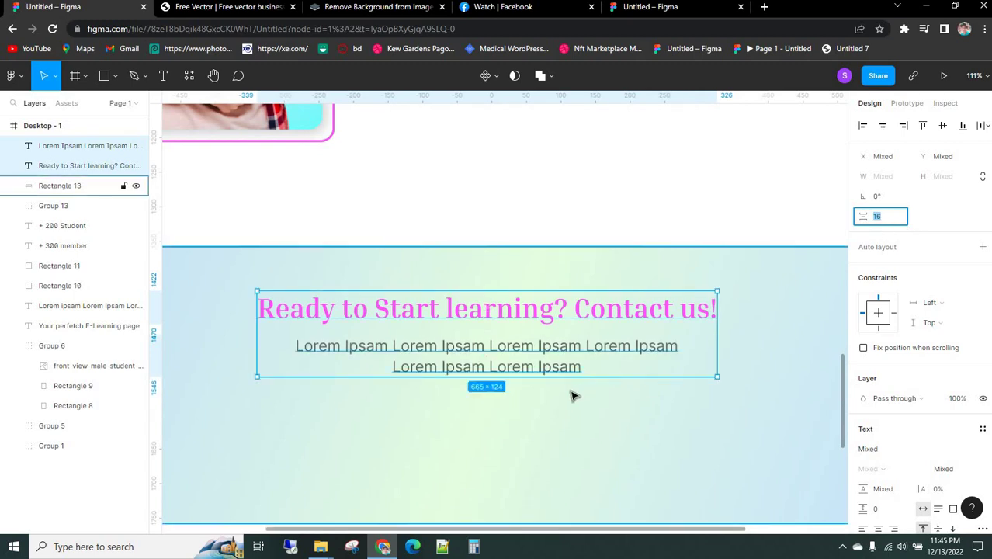
- Group the heading and paragraph into Group 14 inside the banner
key("ctrl+g")
left_click(549, 400, "shift")
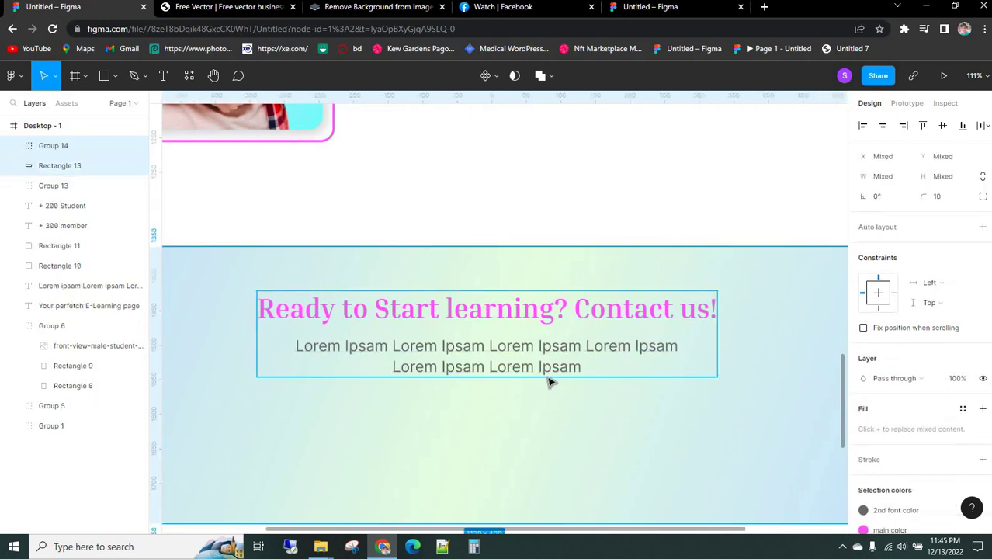
scroll(544, 378, "down", 3, "ctrl")
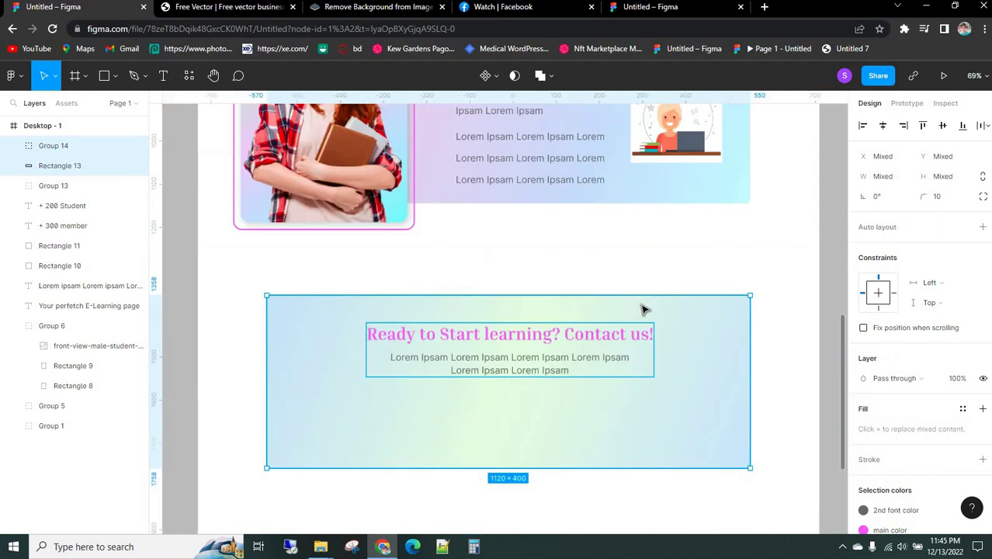
left_click(576, 433)
left_click(521, 351)
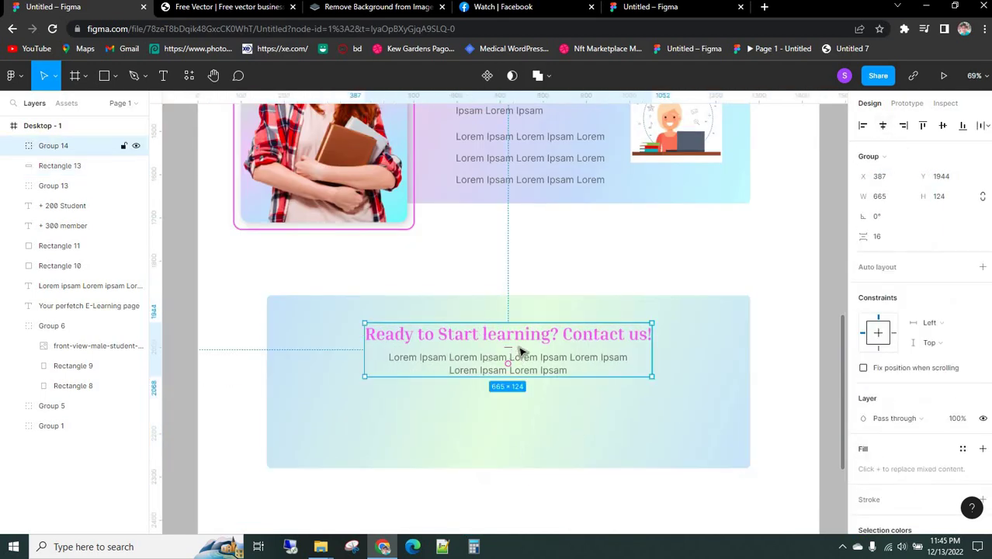
- Inspect the contact buttons and banner rectangle in the reference design file
left_click(640, 7)
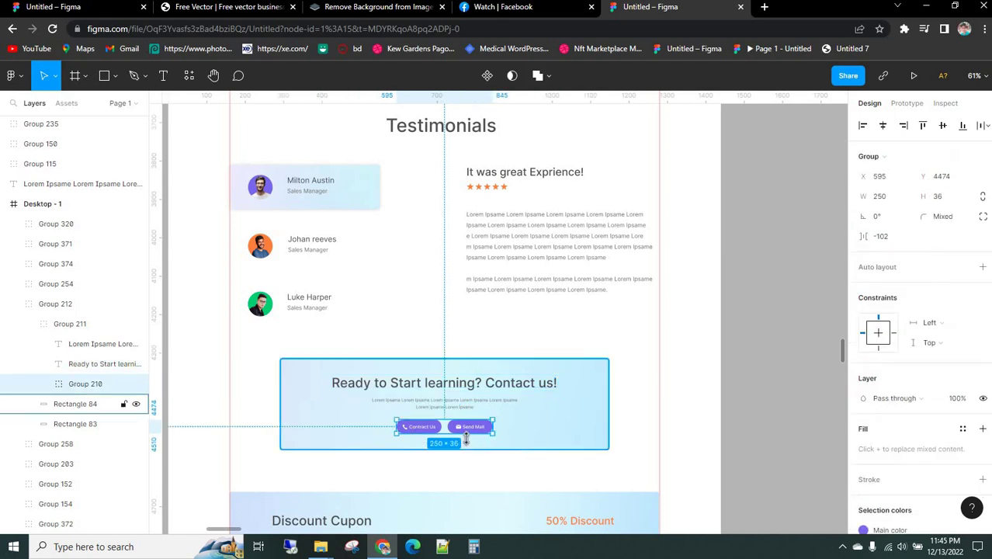
left_click(439, 439)
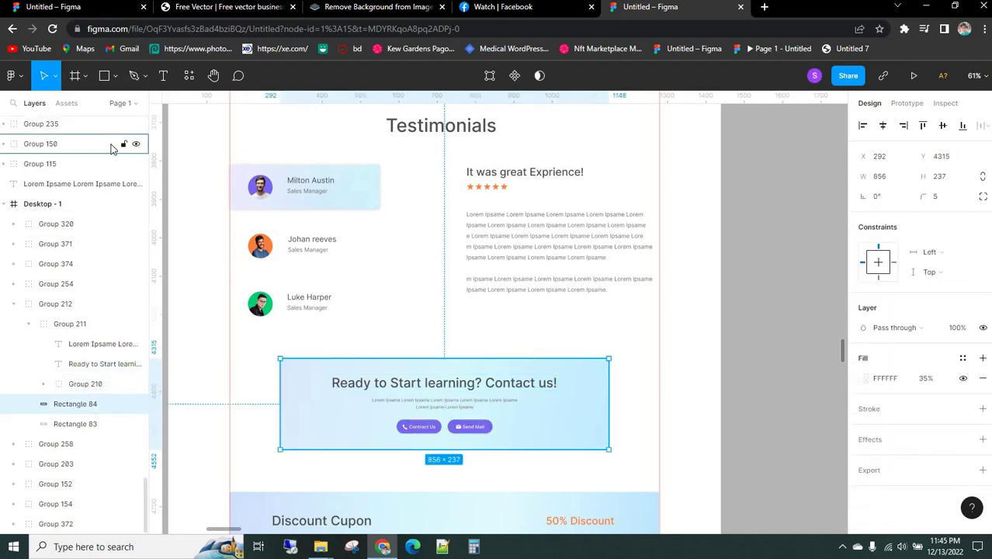
left_click(53, 6)
- Back in the banner file, select Rectangle 13 and choose the Rectangle tool
left_click(401, 422)
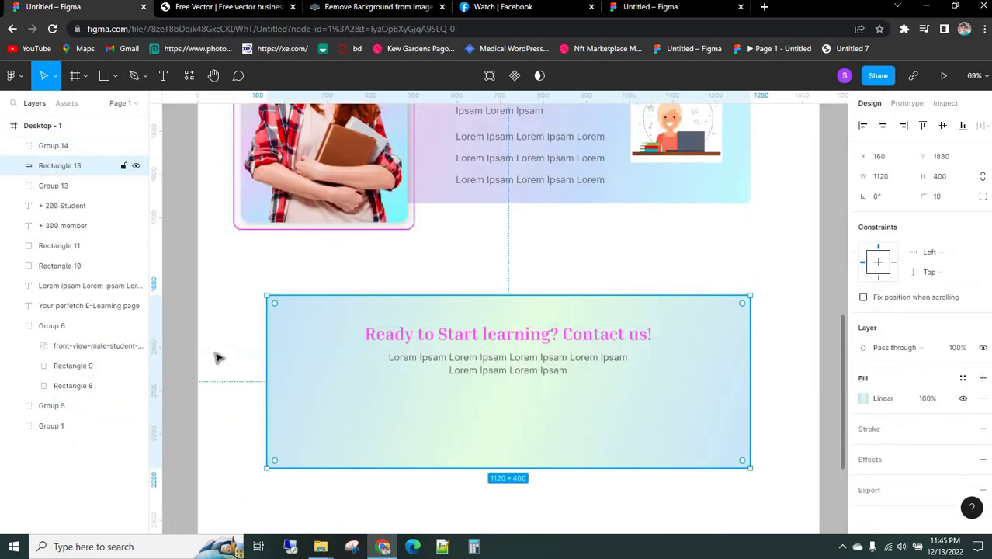
left_click(115, 77)
left_click(122, 106)
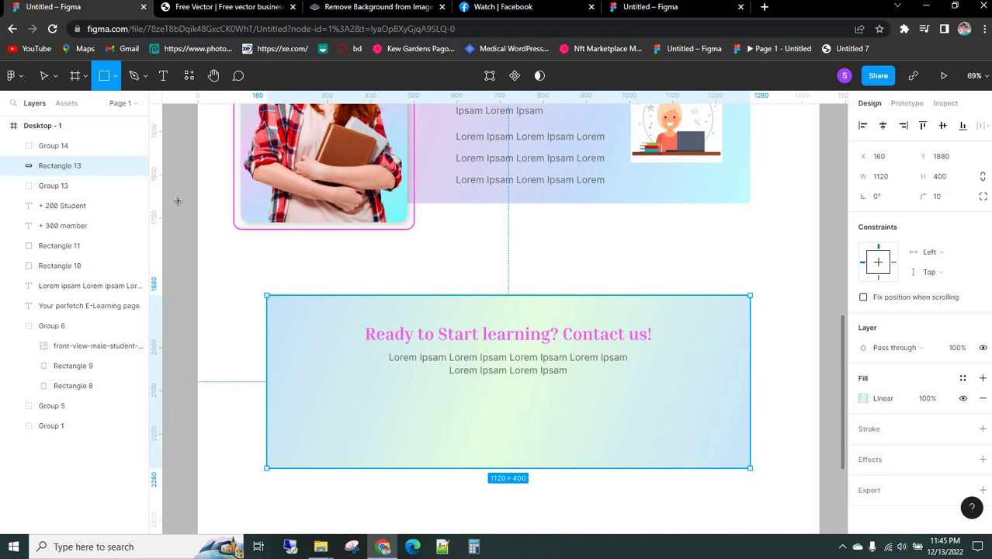
scroll(349, 342, "down", 3)
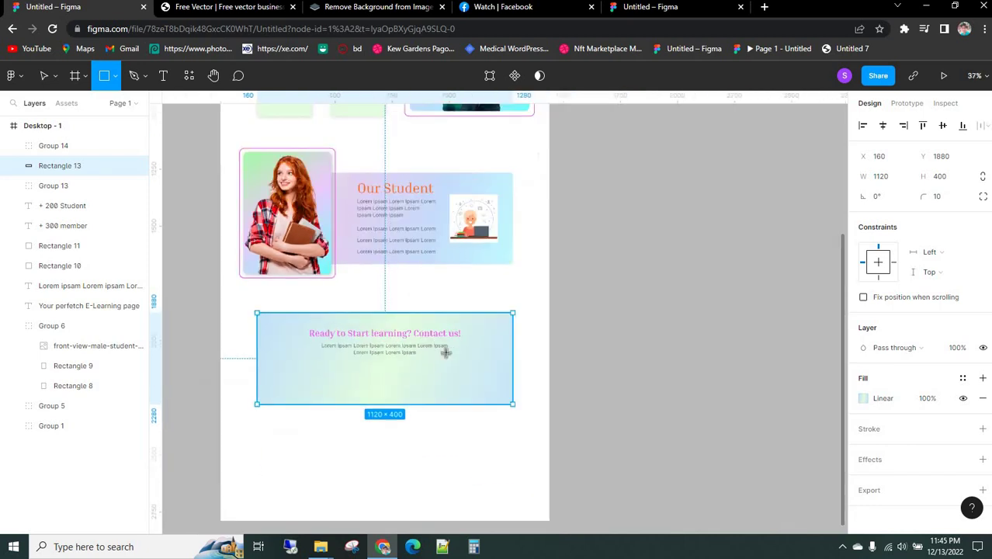
scroll(445, 350, "down", 2)
- Draw a new rectangle and move it into the contact banner area
left_click(620, 344)
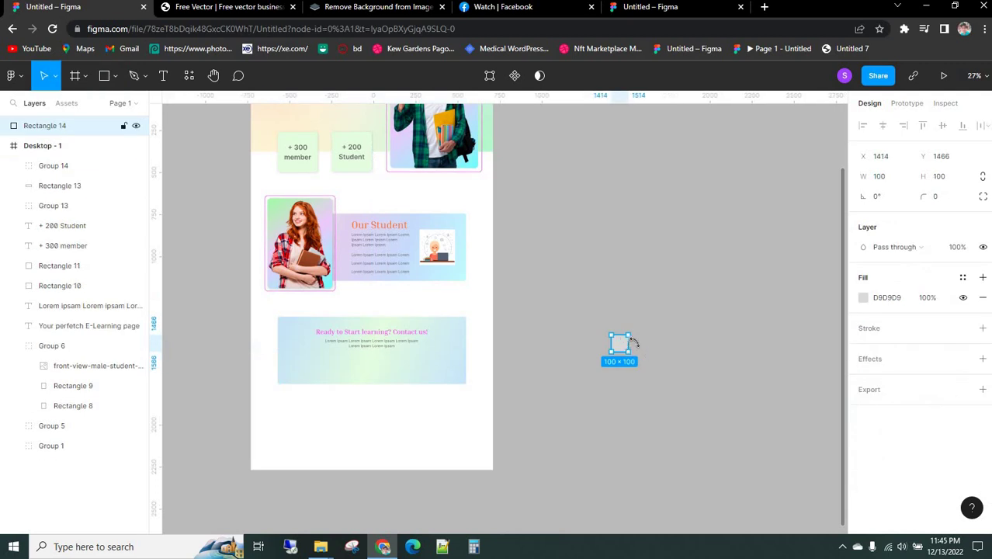
left_click_drag(631, 342, 677, 343)
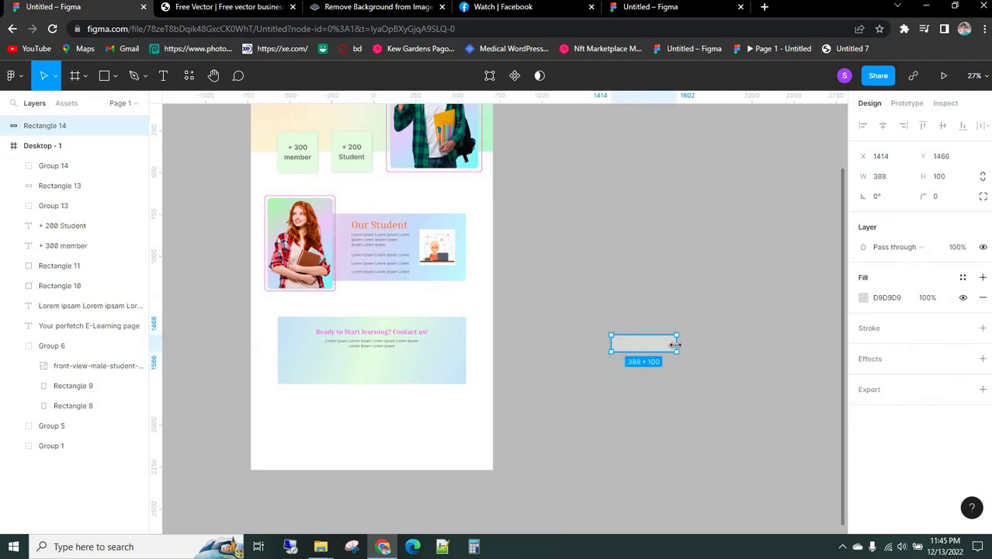
left_click_drag(645, 354, 308, 383)
left_click(696, 355)
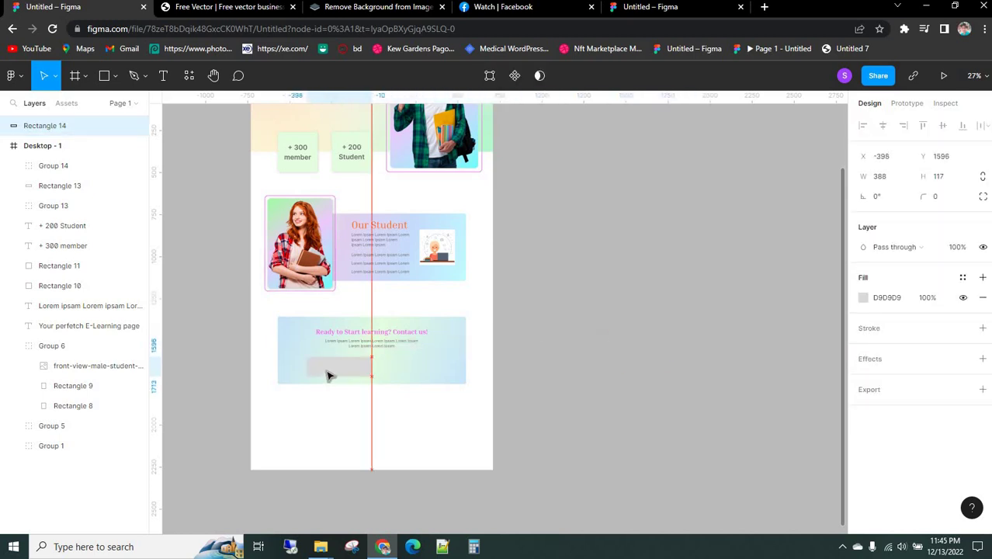
scroll(311, 380, "up", 3)
scroll(330, 365, "up", 3)
scroll(332, 375, "up", 3)
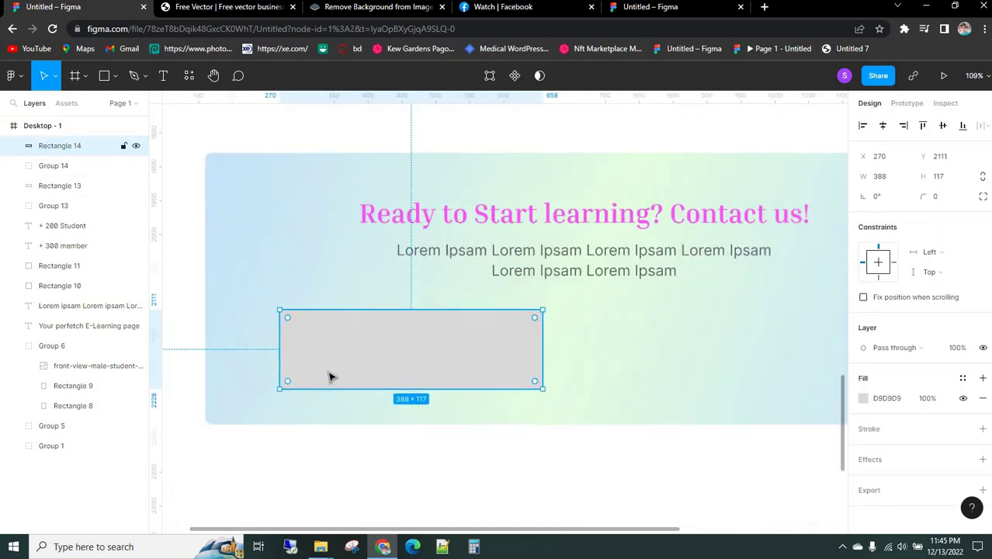
scroll(391, 383, "down", 2)
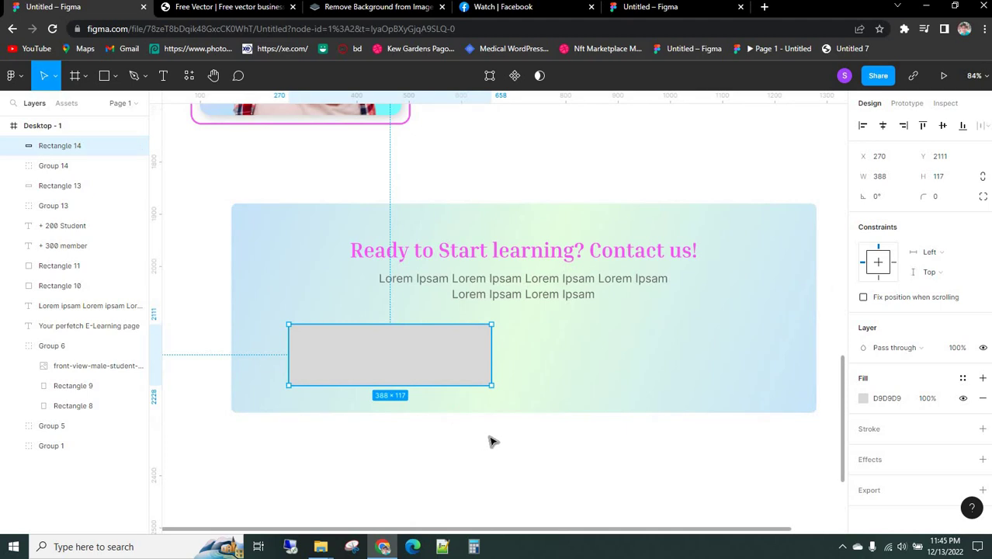
left_click_drag(495, 438, 485, 436)
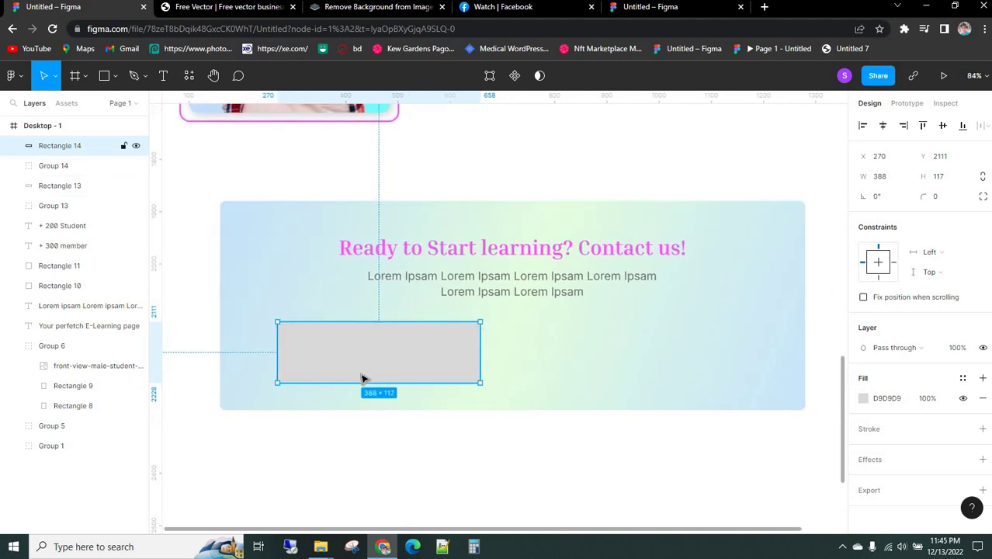
- Resize the rectangle to a 159×41 pill with corner radius 36, then duplicate it
mouse_move(351, 380)
left_mouse_down()
mouse_move(360, 343)
mouse_move(396, 326)
left_mouse_up()
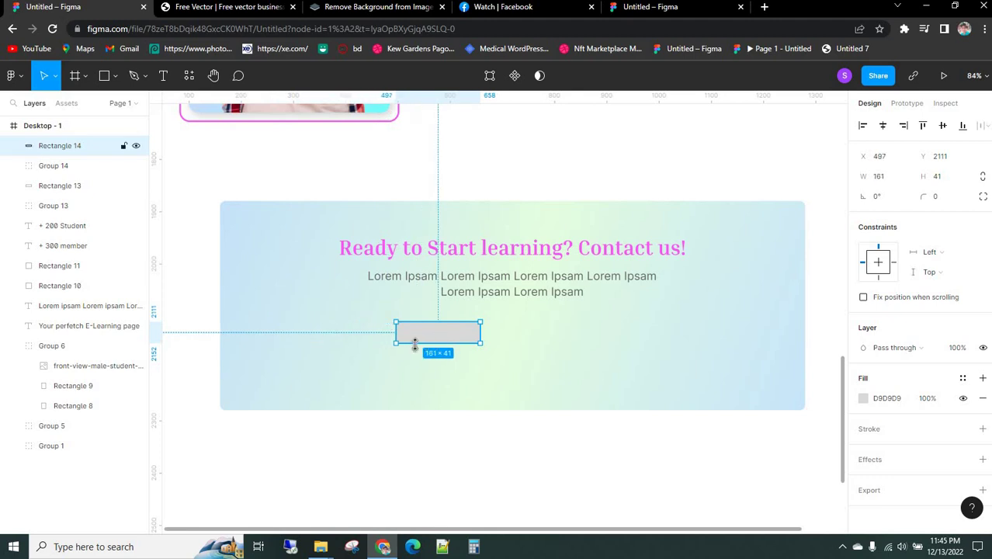
left_click_drag(405, 332, 413, 332)
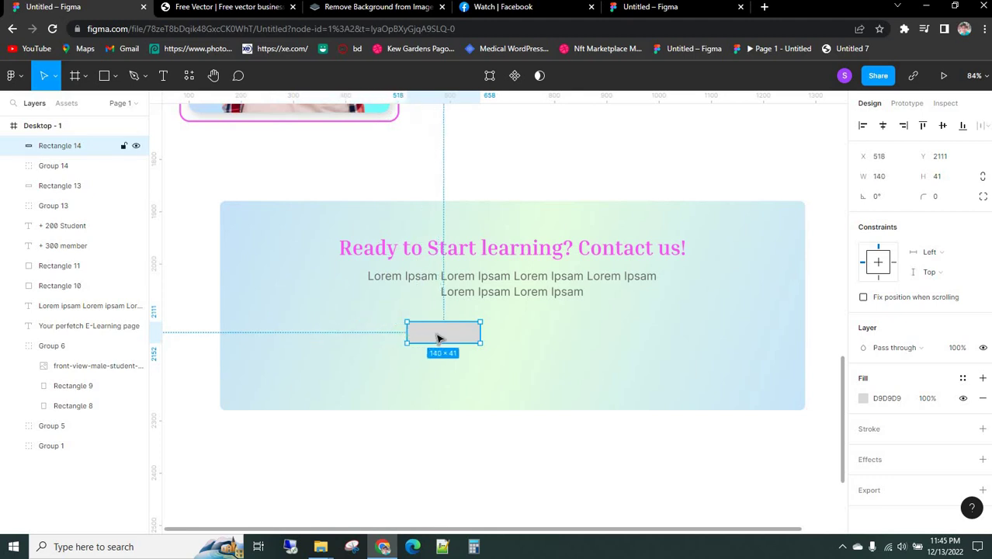
left_click(942, 204)
type("1")
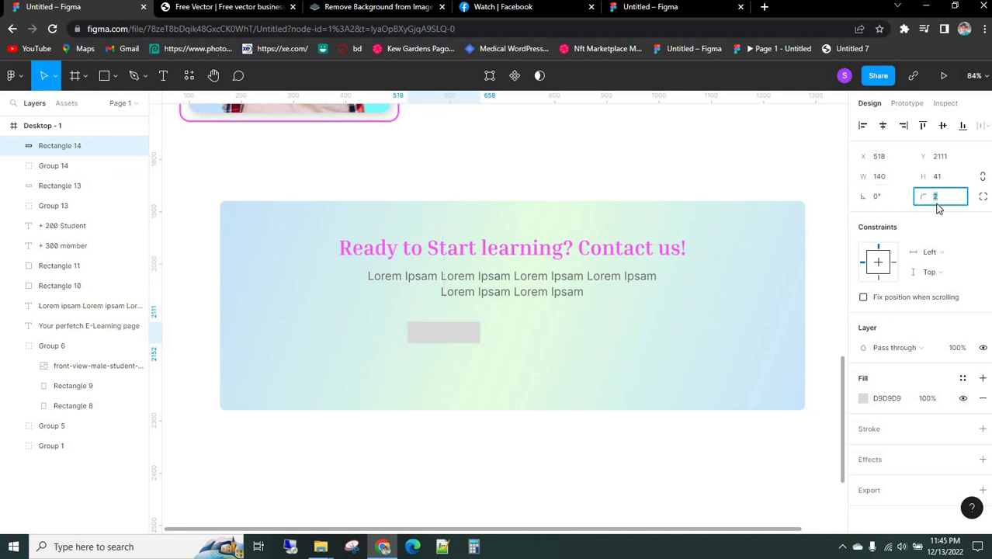
key("Up")
key("Up")
key("Up")
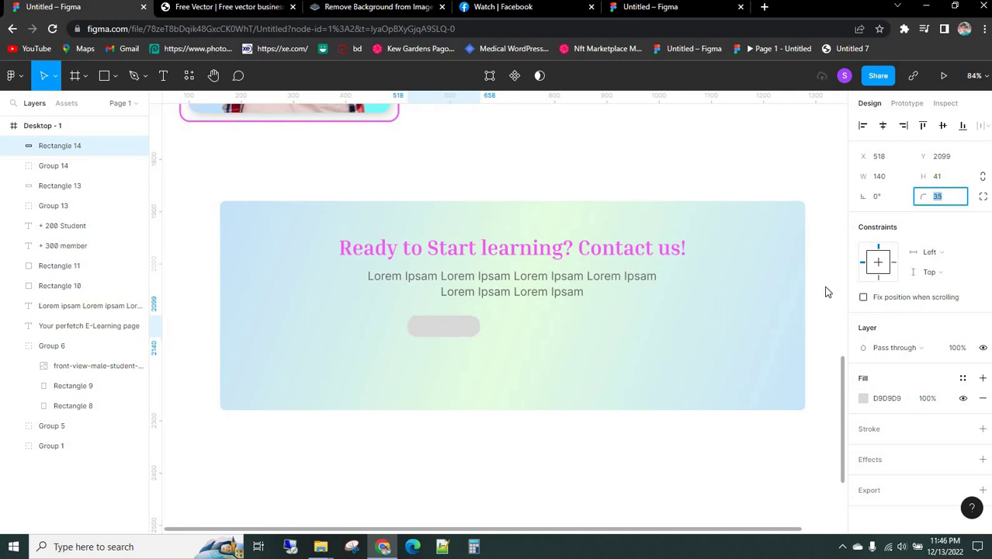
left_click(504, 448)
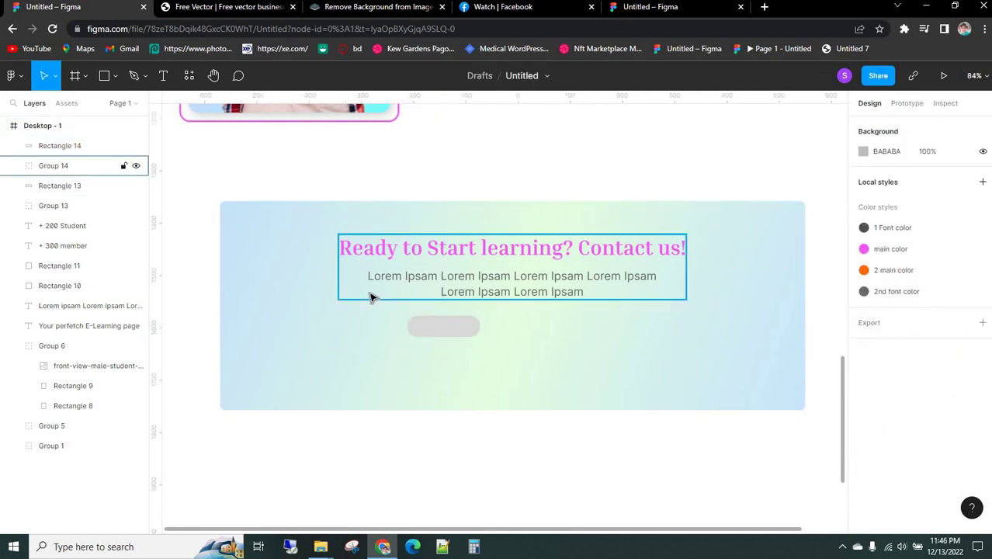
left_click(441, 328)
left_click_drag(474, 326, 479, 325)
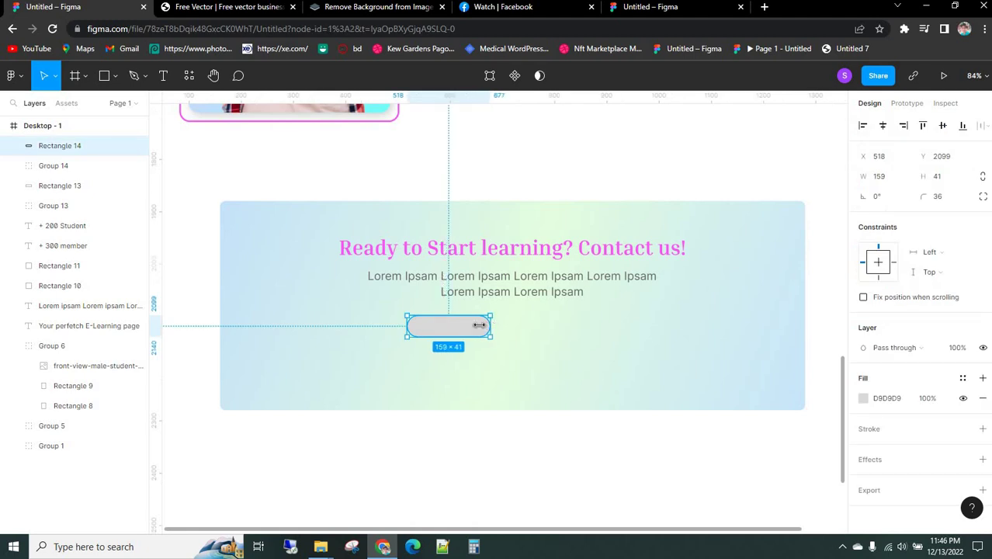
key("ctrl+d")
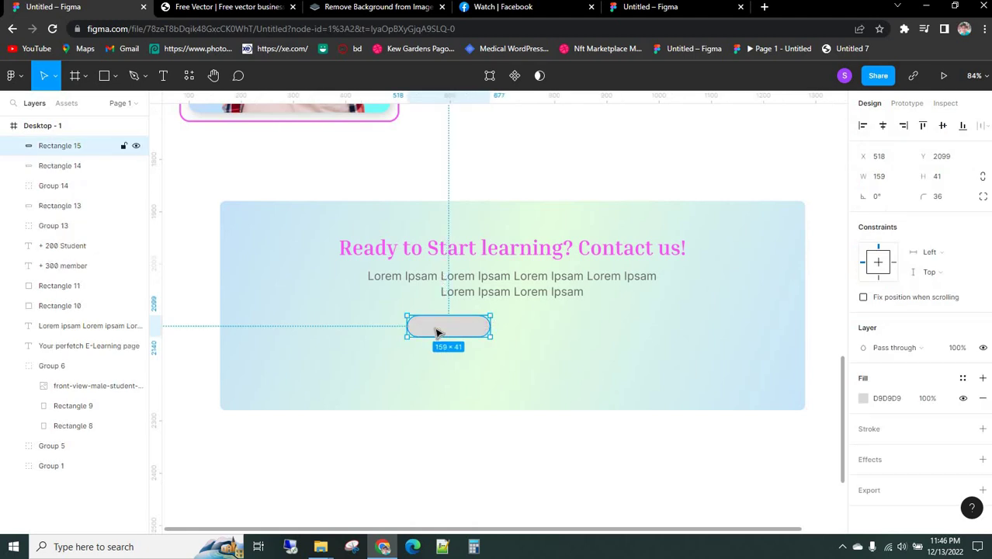
- Place the copy right of the first pill and fill both pills with the main color style
left_click_drag(435, 330, 549, 332)
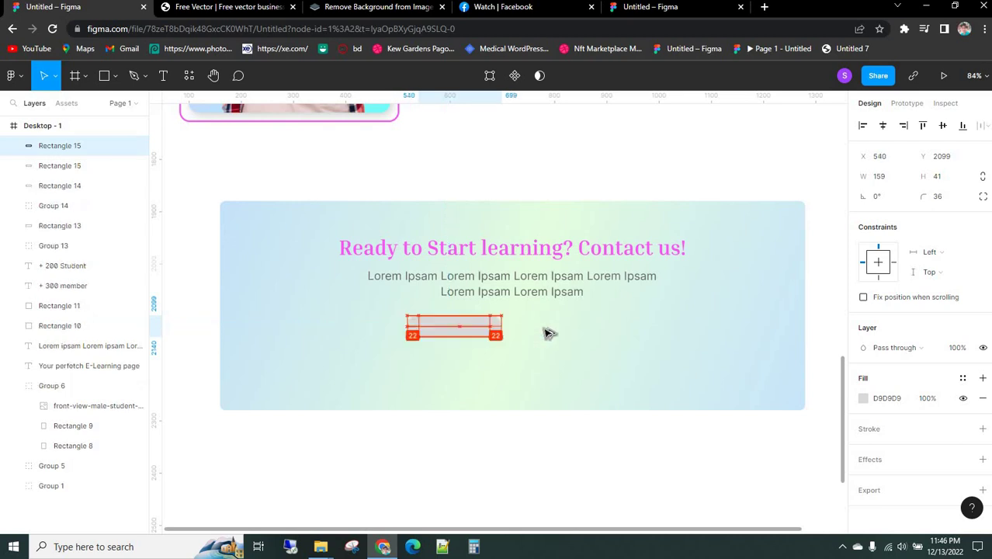
left_click(437, 332, "shift")
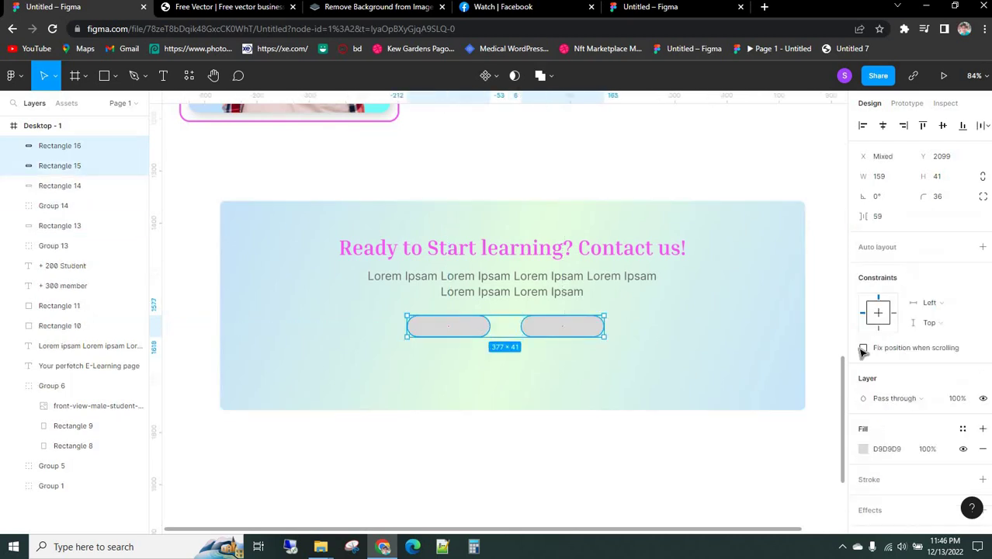
left_click(961, 430)
left_click(893, 505)
left_click(576, 466)
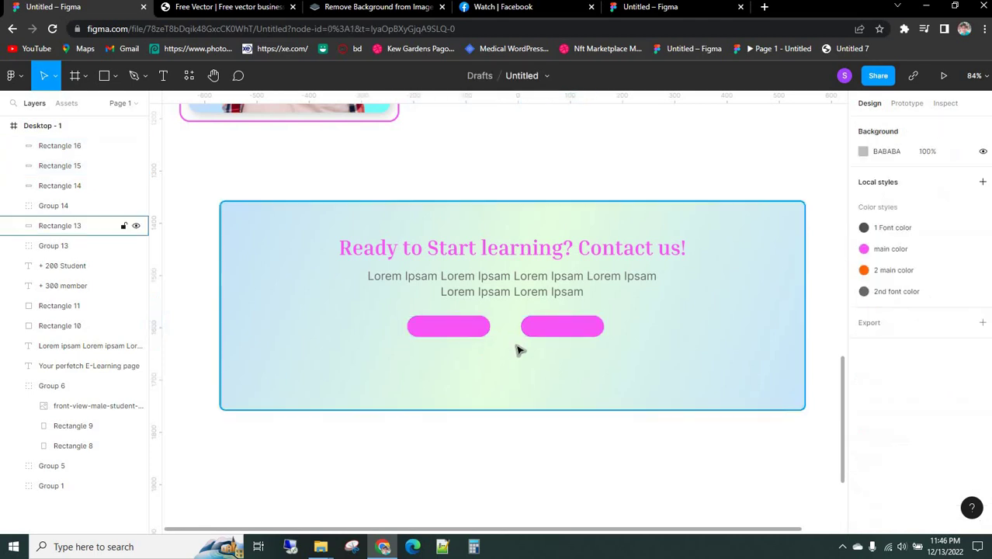
- Set a 20 px gap between the two pink pill buttons
scroll(569, 326, "up", 3)
scroll(435, 339, "down", 1)
left_click(379, 334)
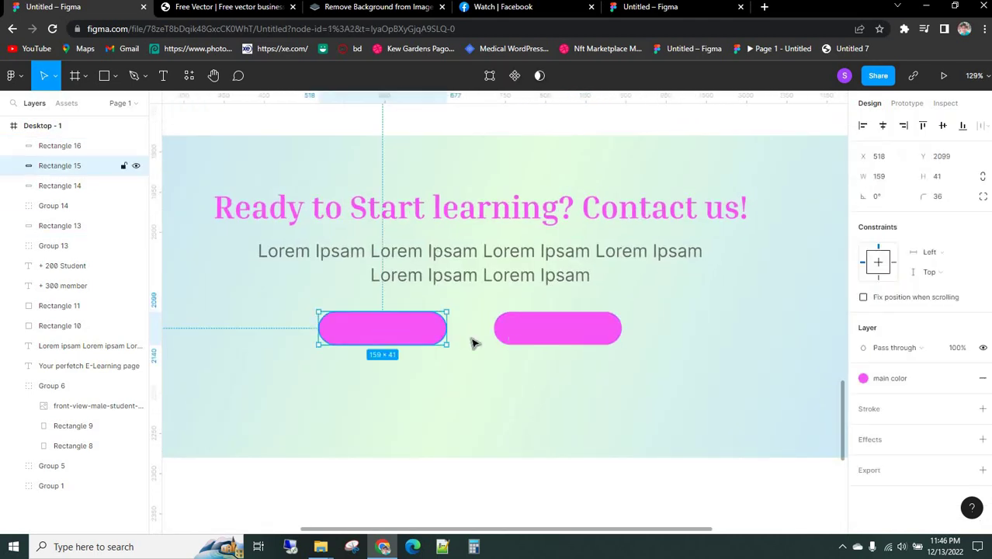
left_click(536, 334, "shift")
left_click(901, 221)
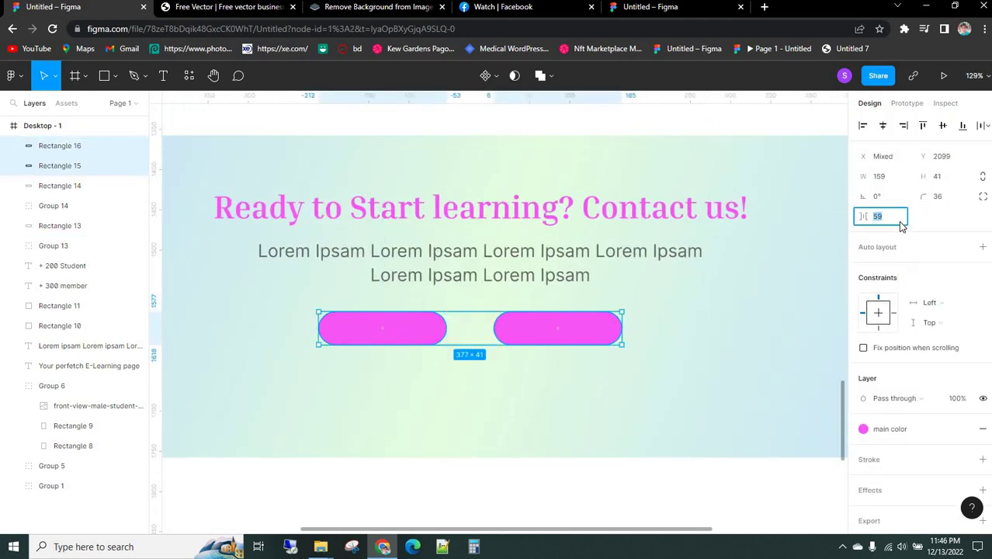
type("20")
left_click(423, 358)
- Compare the banner against the reference design and open a new browser tab
left_click(521, 328)
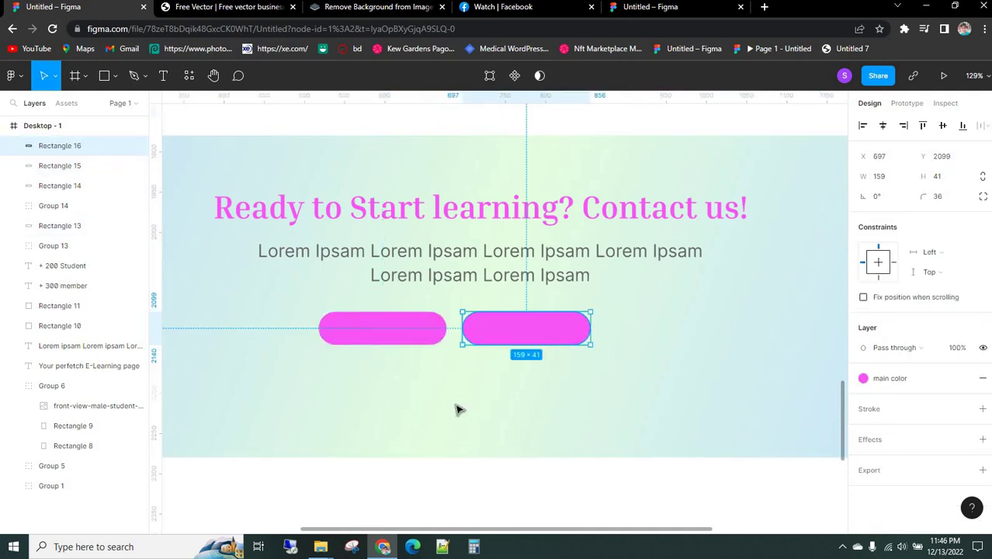
left_click(457, 408)
left_click(651, 6)
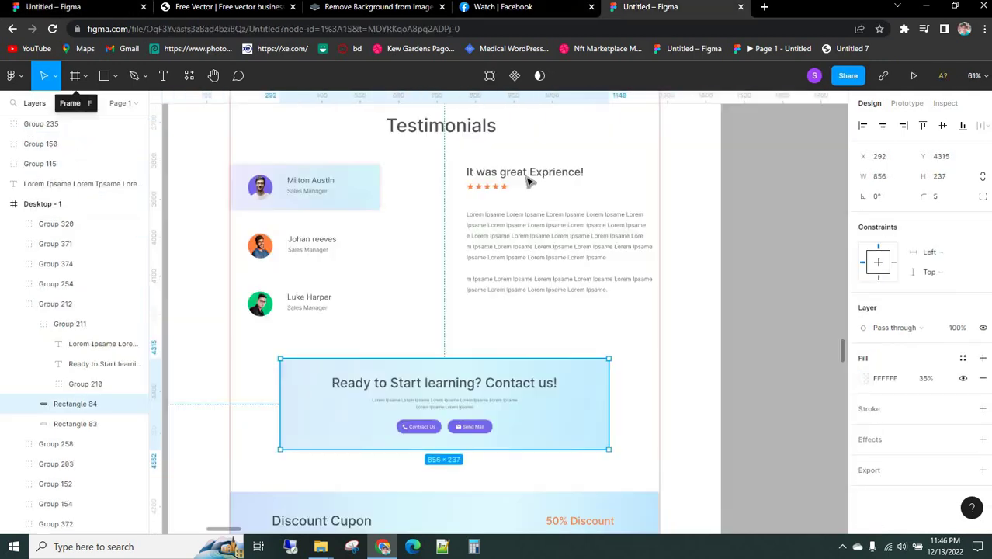
mouse_move(444, 404)
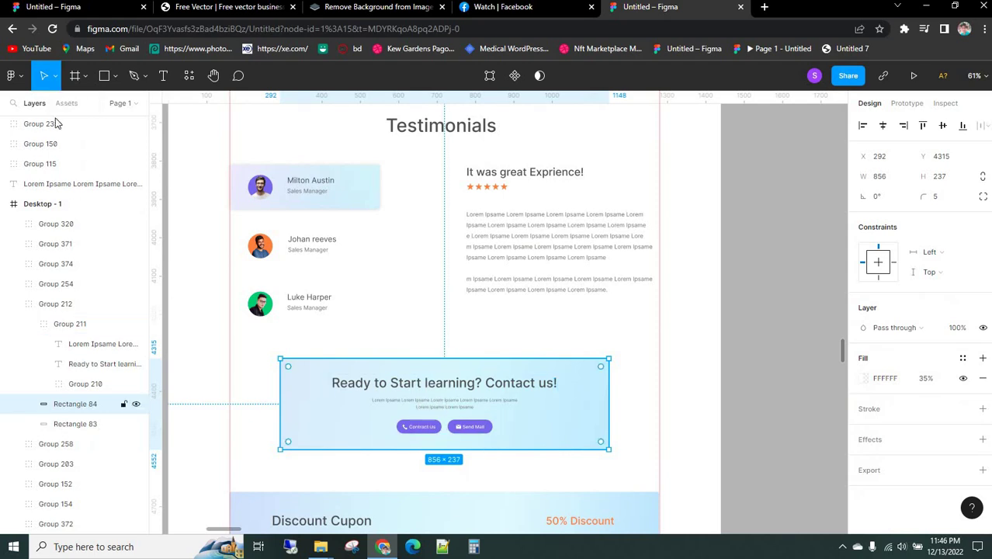
left_click(78, 7)
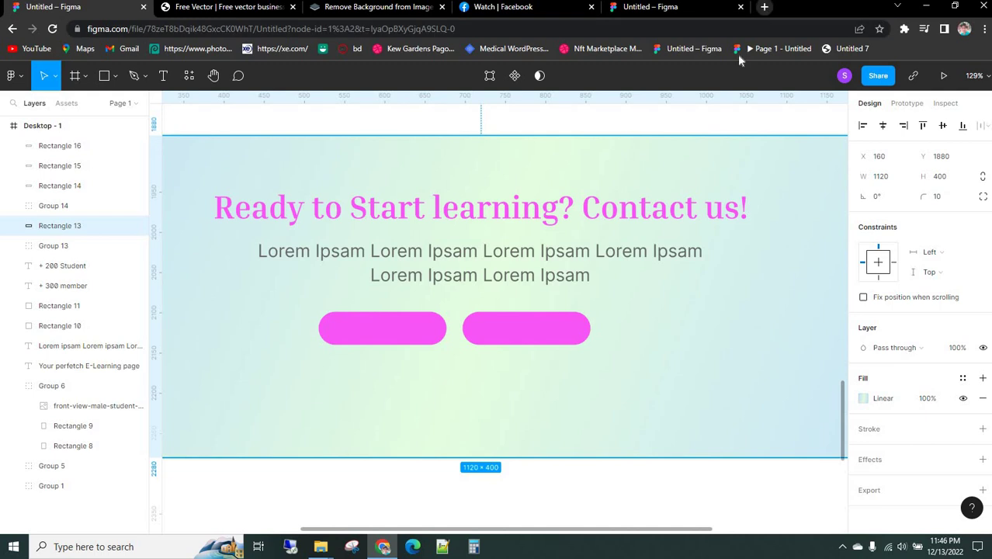
key("ctrl+t")
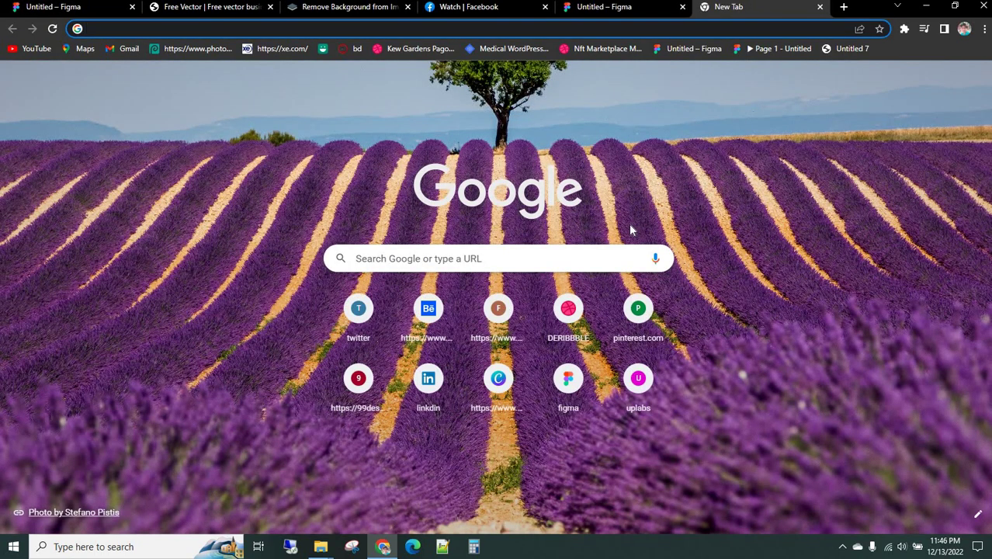
- Download the mail and phone-call SVG icons from feathericons.com
type("F")
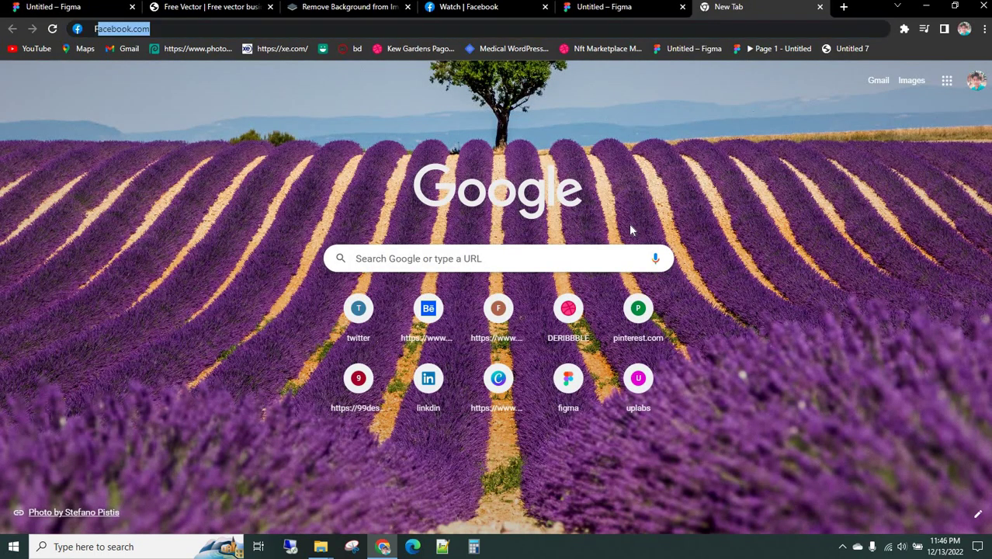
type("E")
key("Return")
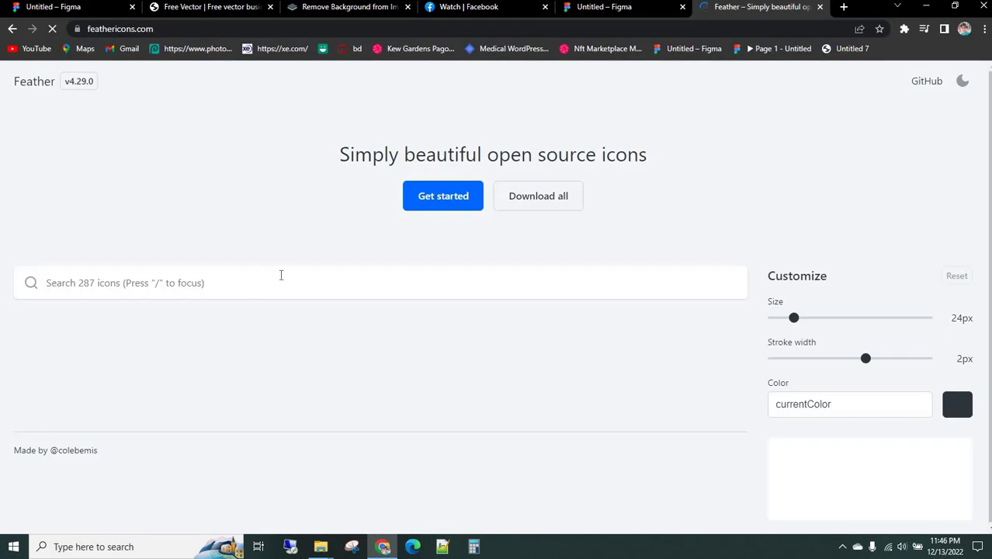
left_click(281, 275)
type("MAIL")
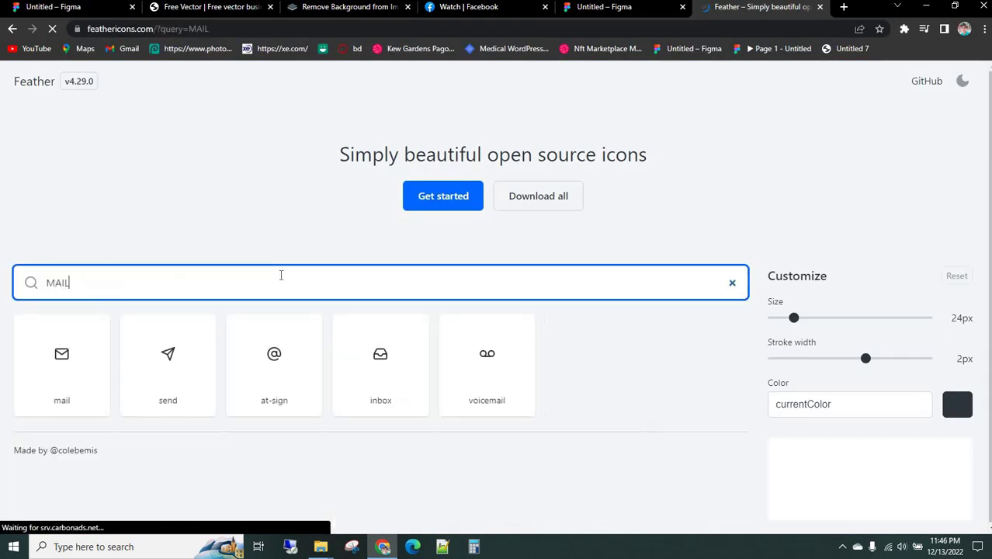
left_click(69, 361)
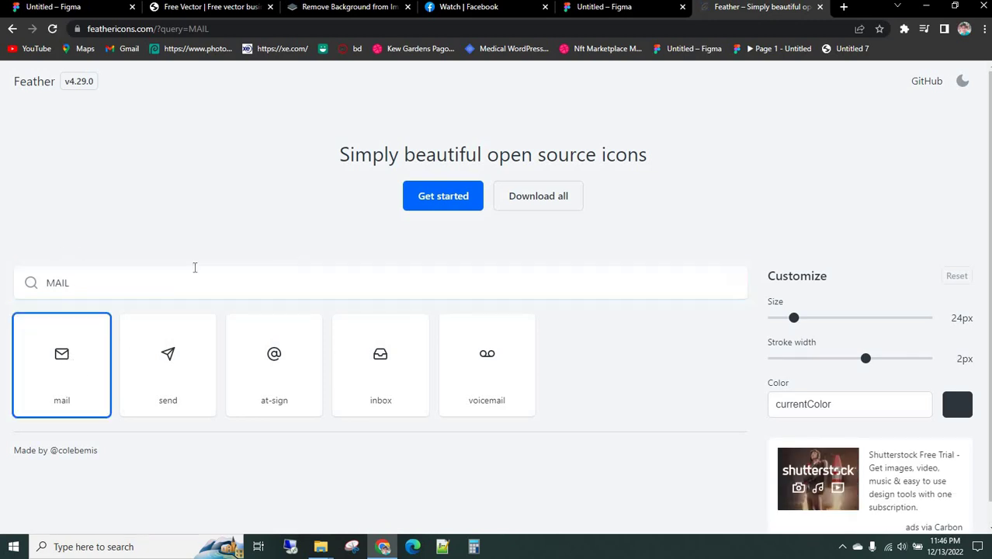
type("/")
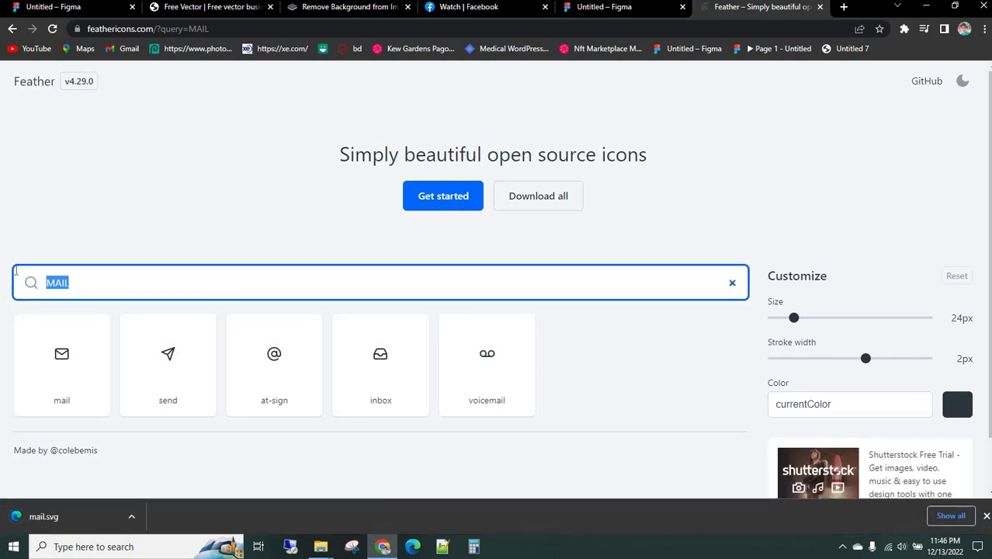
type("CALL")
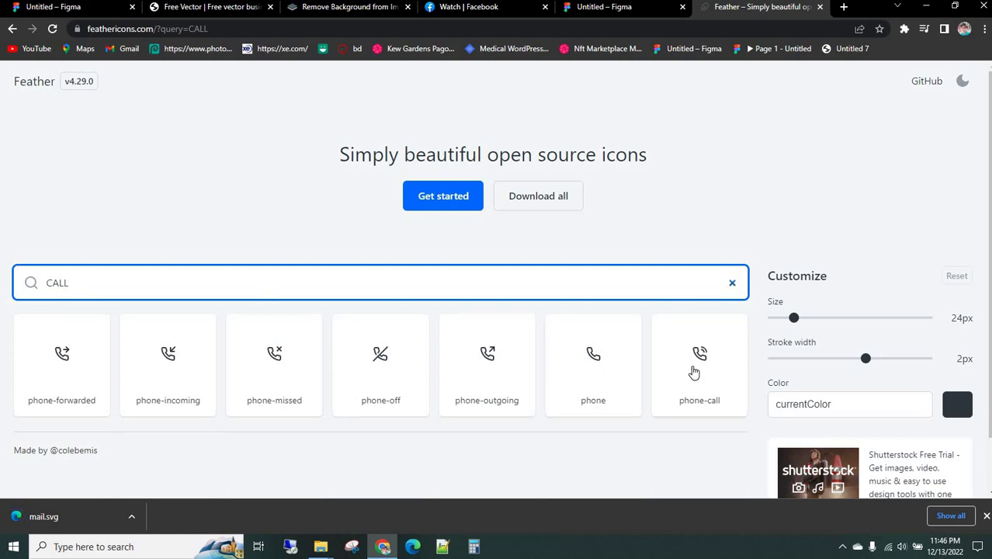
left_click(688, 366)
- Import phone-call.svg and mail.svg onto the banner and recolour both FFFFFF
left_click(109, 11)
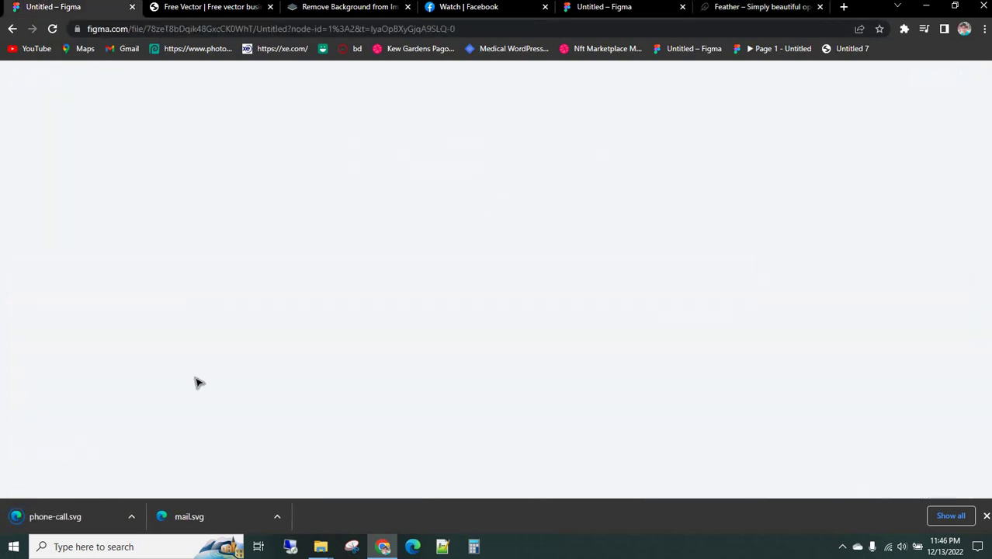
left_click_drag(78, 519, 339, 388)
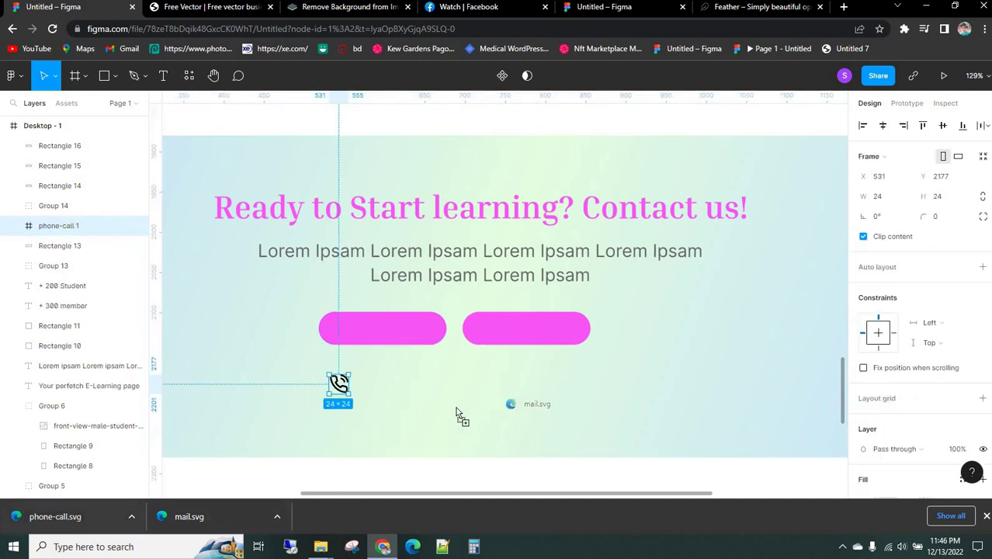
mouse_move(231, 517)
left_mouse_down()
mouse_move(457, 411)
mouse_move(376, 336)
mouse_move(405, 382)
left_mouse_up()
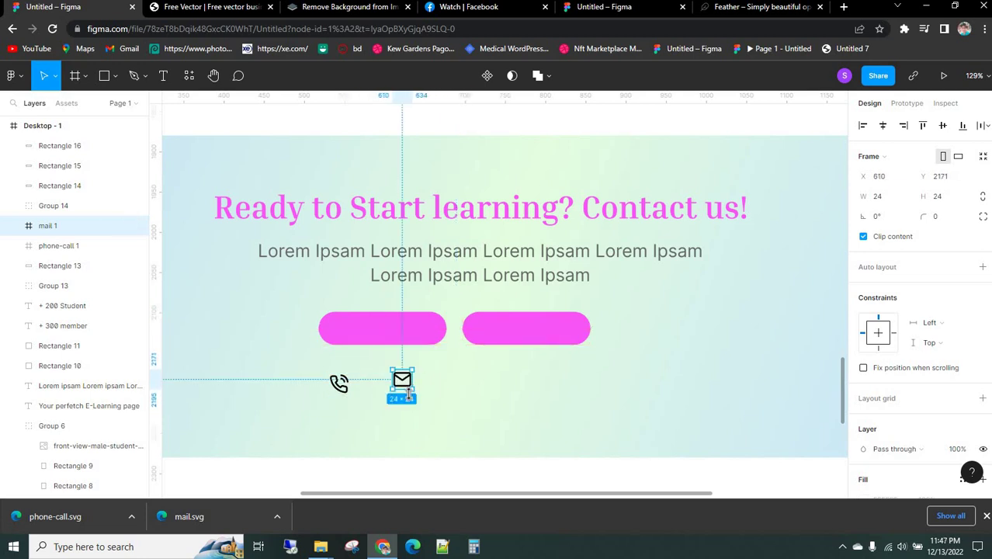
left_click(339, 383, "shift")
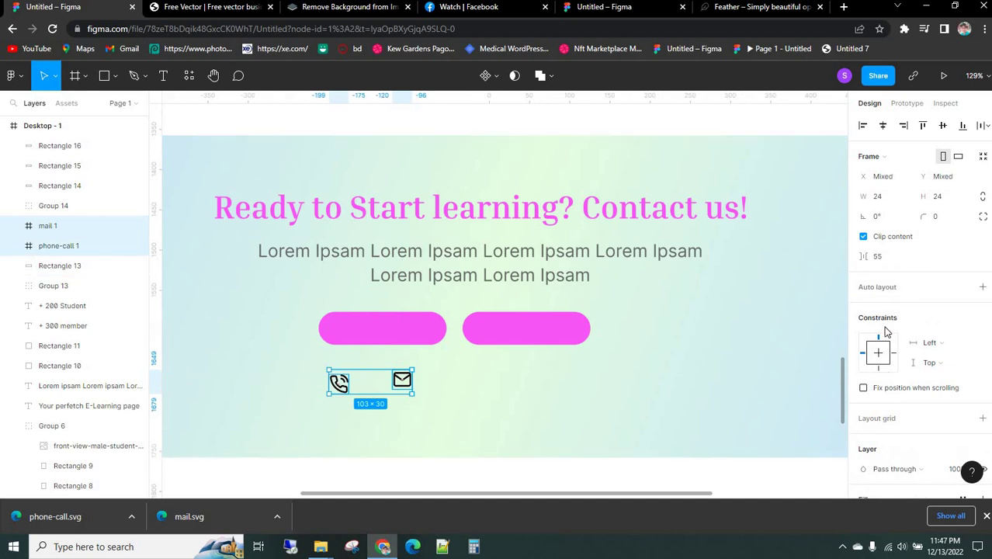
scroll(891, 358, "down", 3)
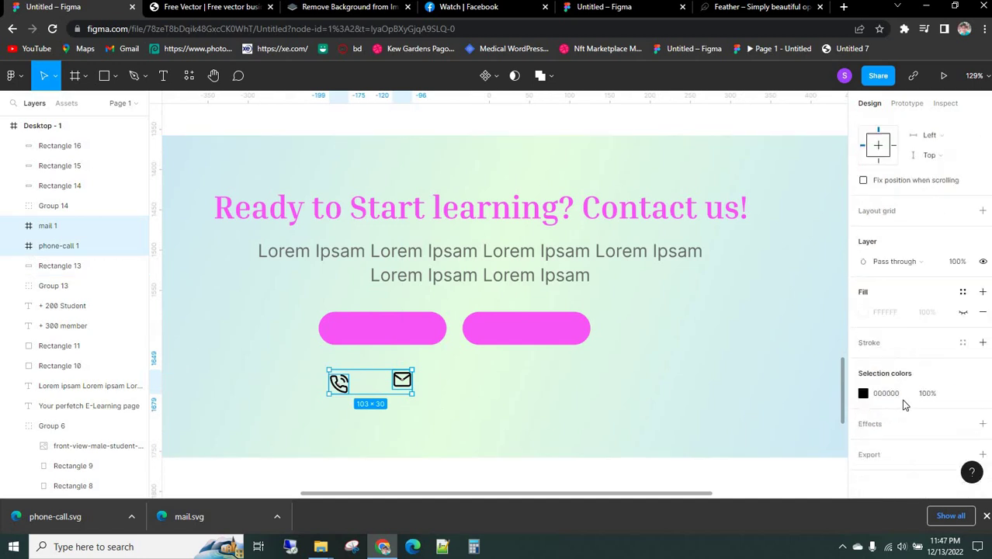
left_click(864, 390)
type("ffffff")
key("Return")
- Centre the mail icon on the second pink pill, brought to the front
left_click(349, 392)
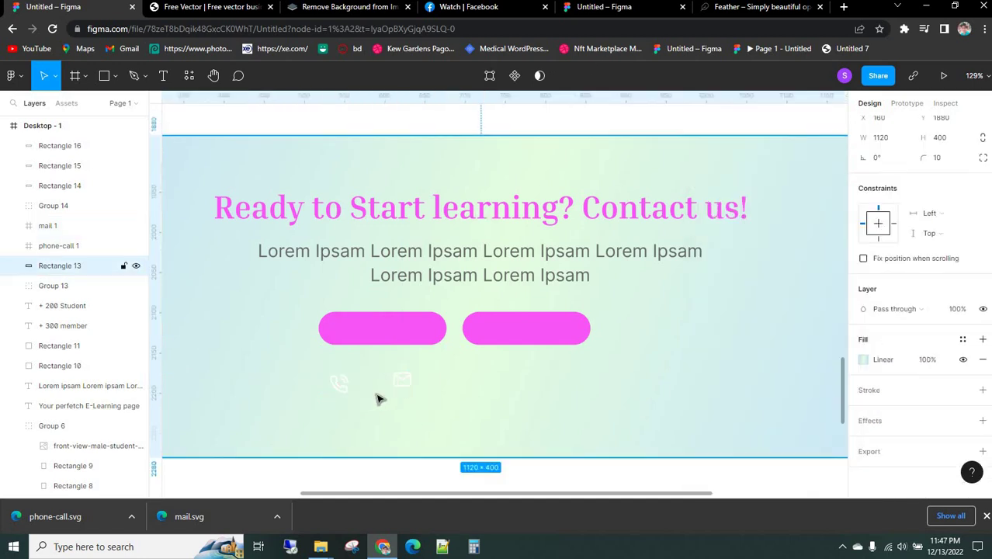
left_click(342, 385)
left_click(401, 379, "shift")
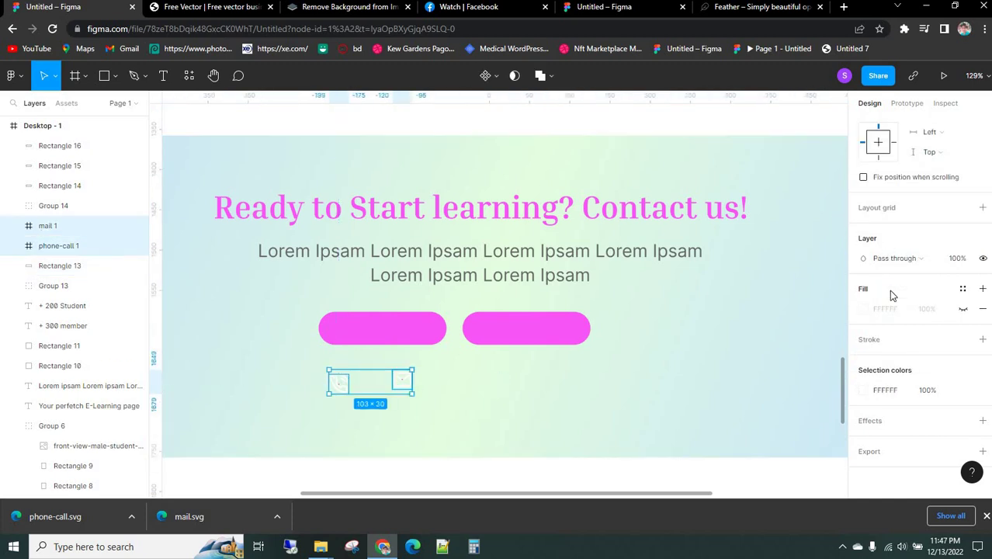
left_click(49, 225)
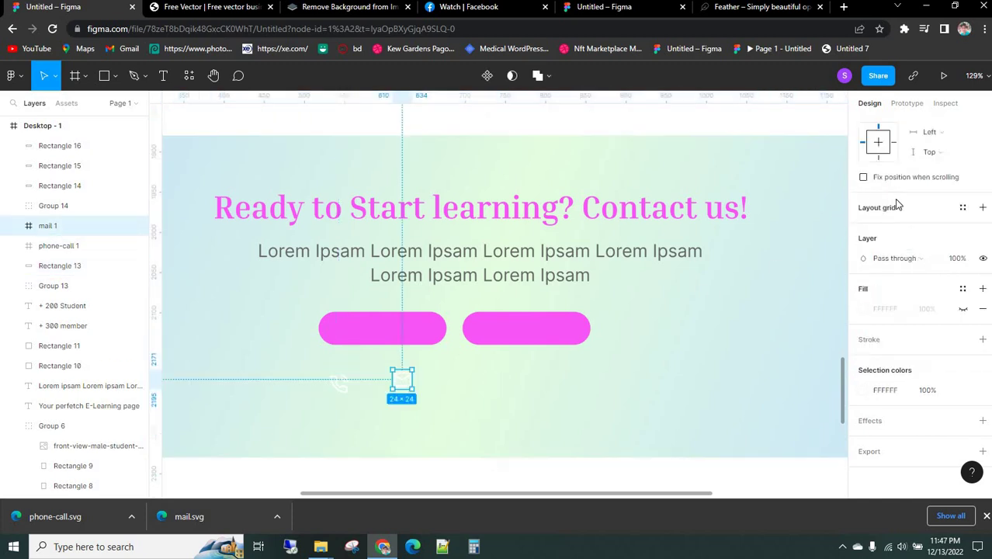
scroll(893, 233, "up", 5)
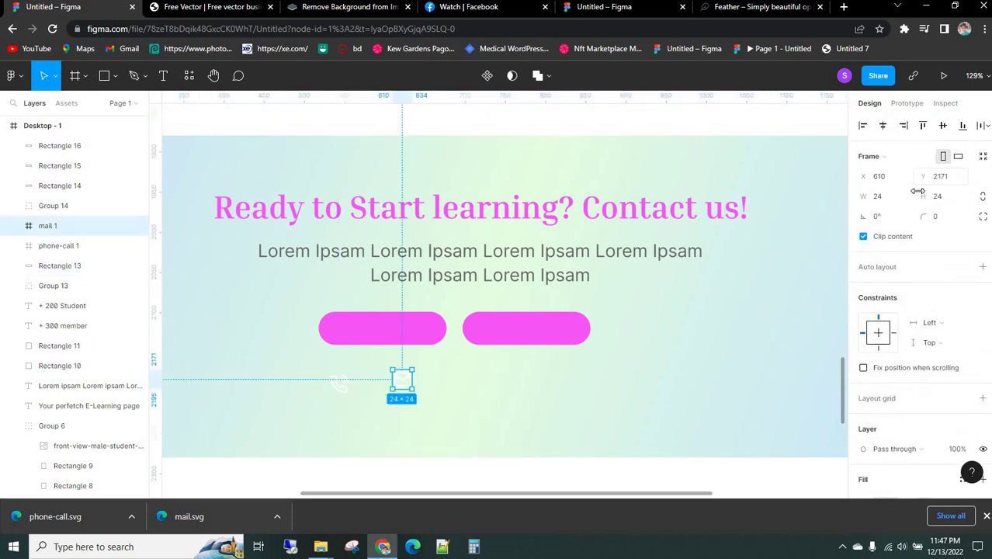
left_click(894, 198)
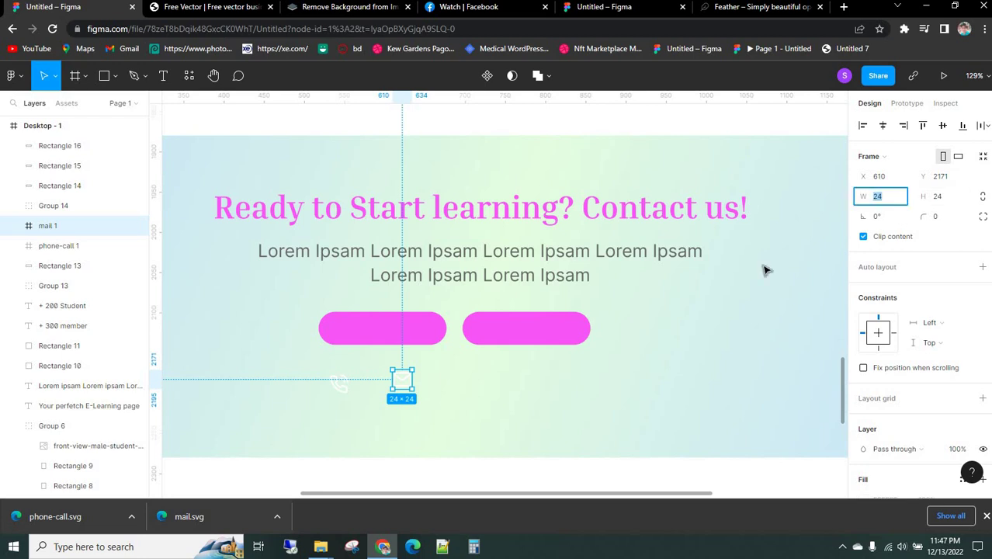
mouse_move(401, 381)
left_mouse_down()
mouse_move(503, 330)
mouse_move(521, 308)
left_mouse_up()
key("ctrl+bracketright")
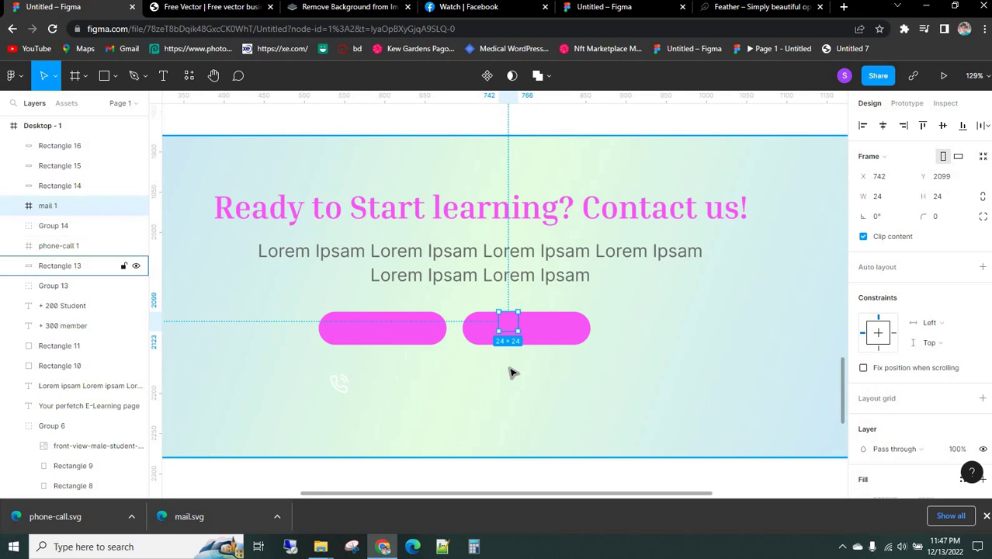
key("bracketright")
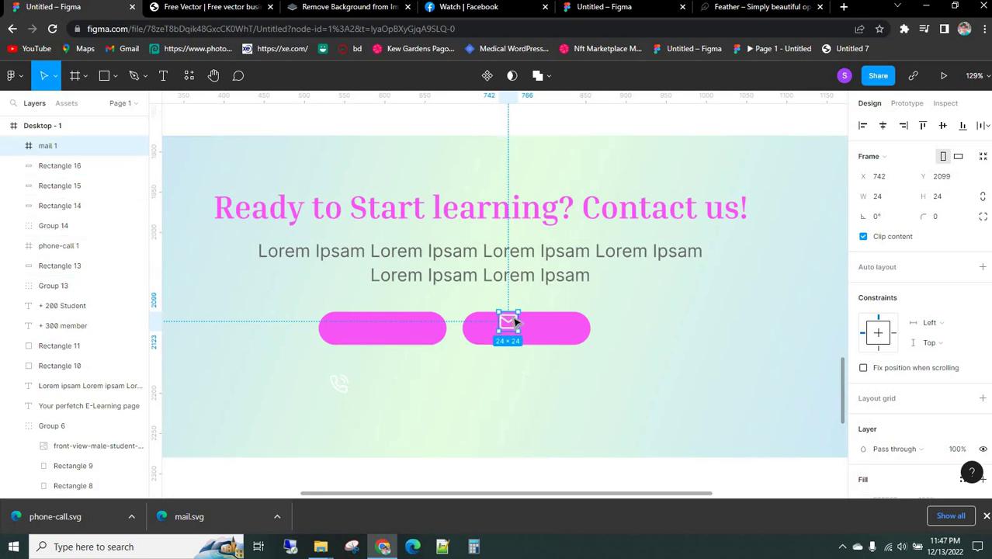
left_click_drag(508, 322, 507, 333)
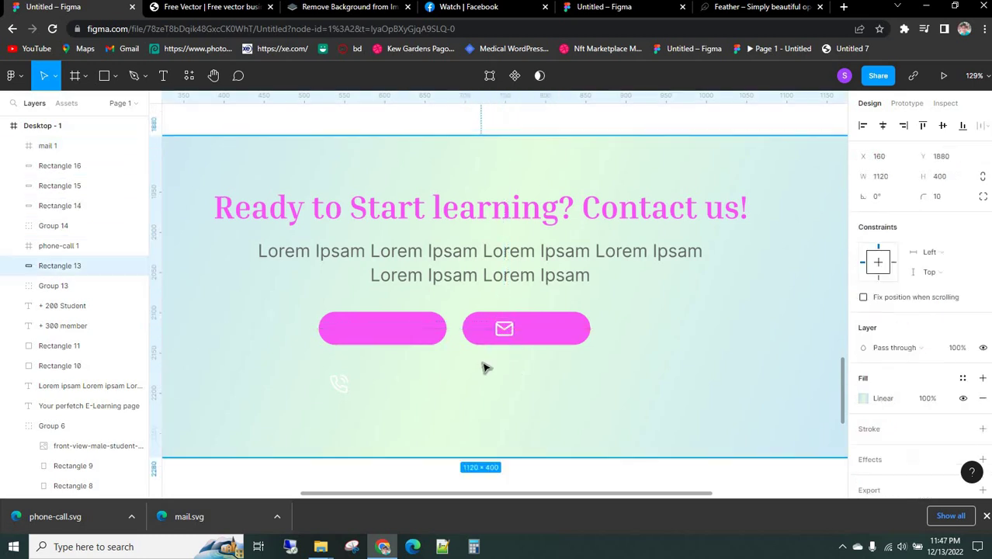
- Place the phone-call icon on the first pink pill, brought to the front
left_click(505, 329)
left_click_drag(336, 384, 358, 332)
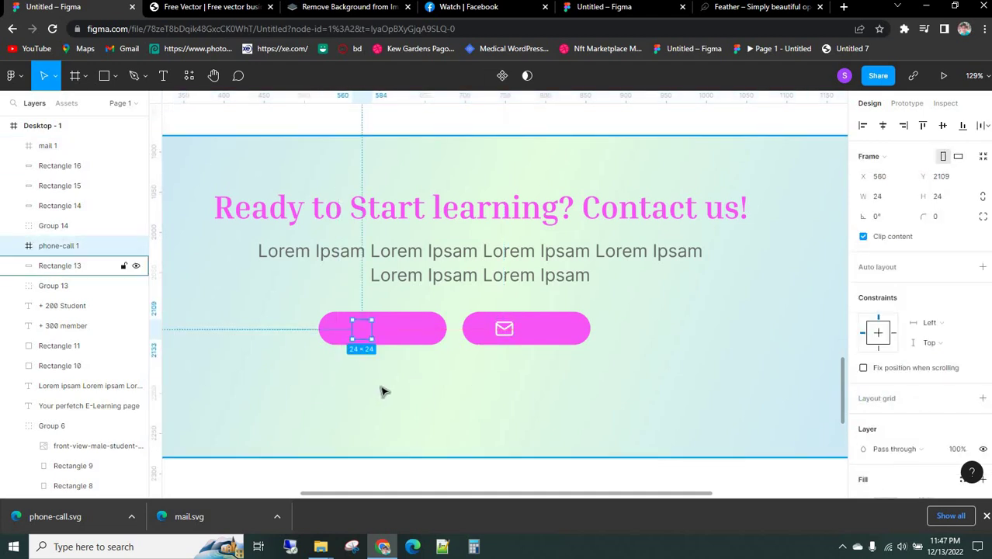
key("ctrl+]")
key("]")
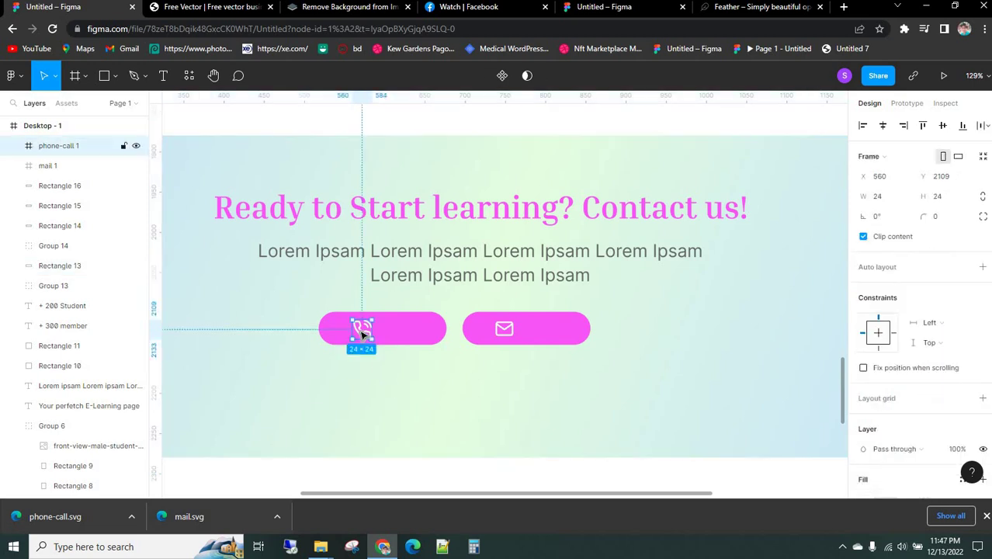
left_click_drag(362, 333, 363, 355)
left_click(368, 387)
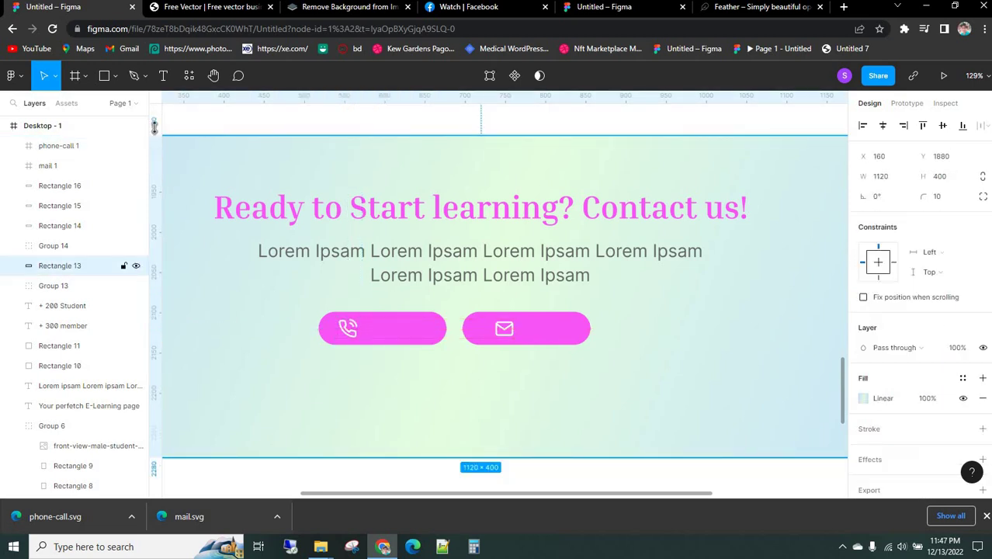
- Add a 'Call Now' text label inside the first pink pill and bring it to the front
key("t")
left_click(378, 326)
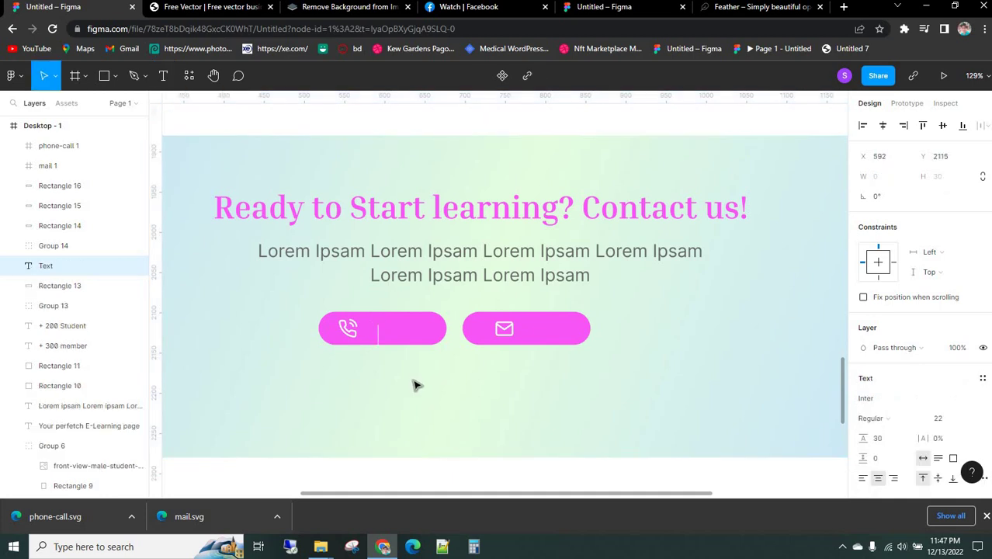
type("cALL")
key("BackSpace")
key("BackSpace")
key("BackSpace")
key("BackSpace")
type("Call")
type(" No")
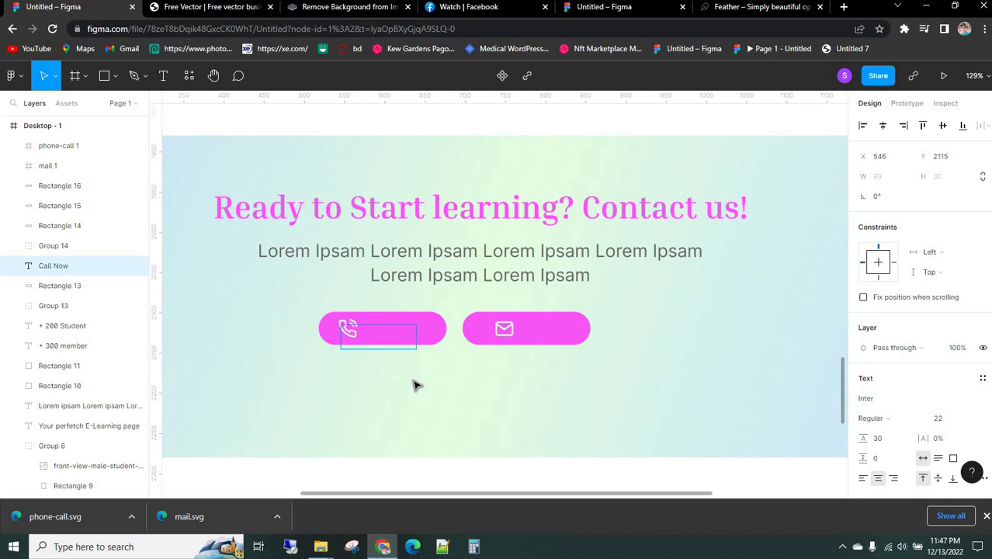
key("ctrl+a")
scroll(883, 376, "down", 3)
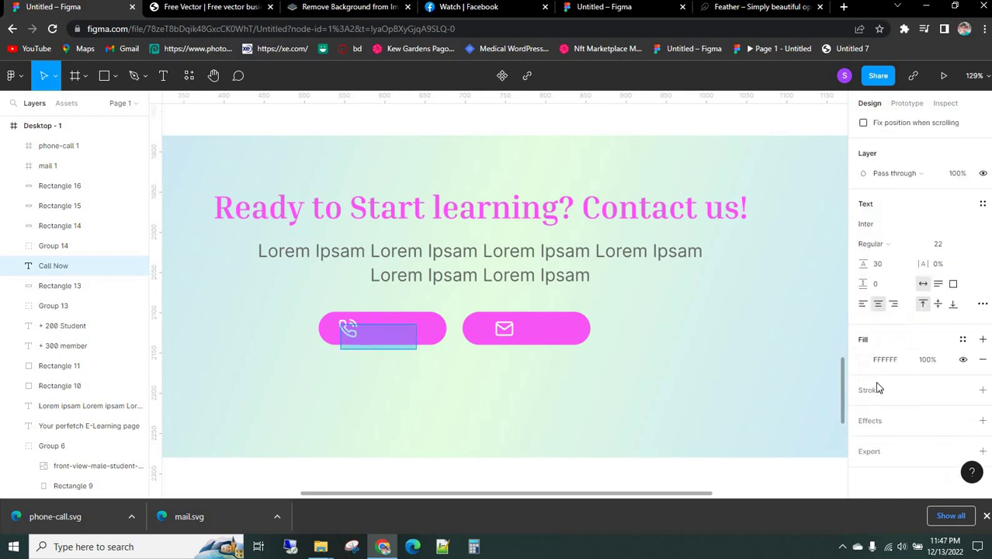
key("Escape")
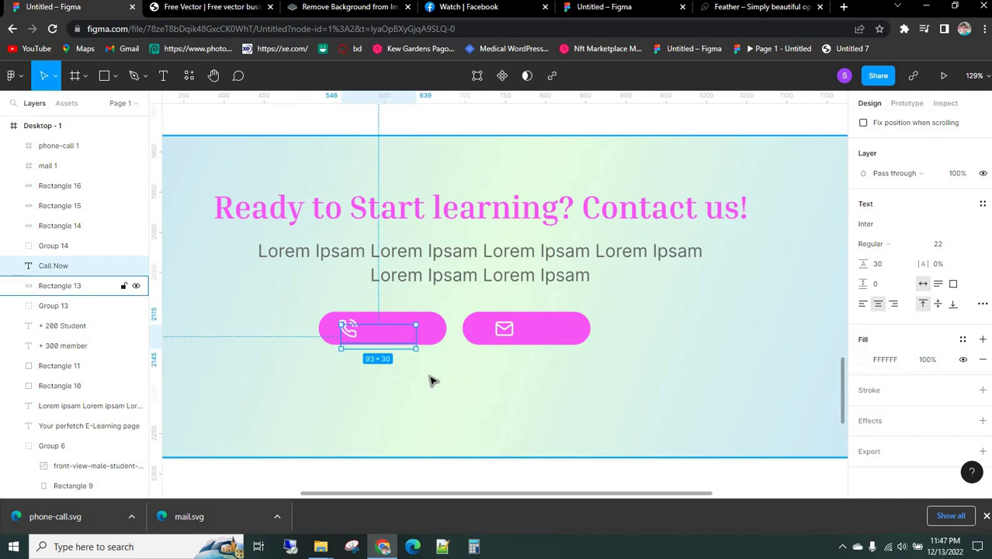
key("ctrl+]")
key("ctrl+]")
key("ctrl+]")
key("ctrl+]")
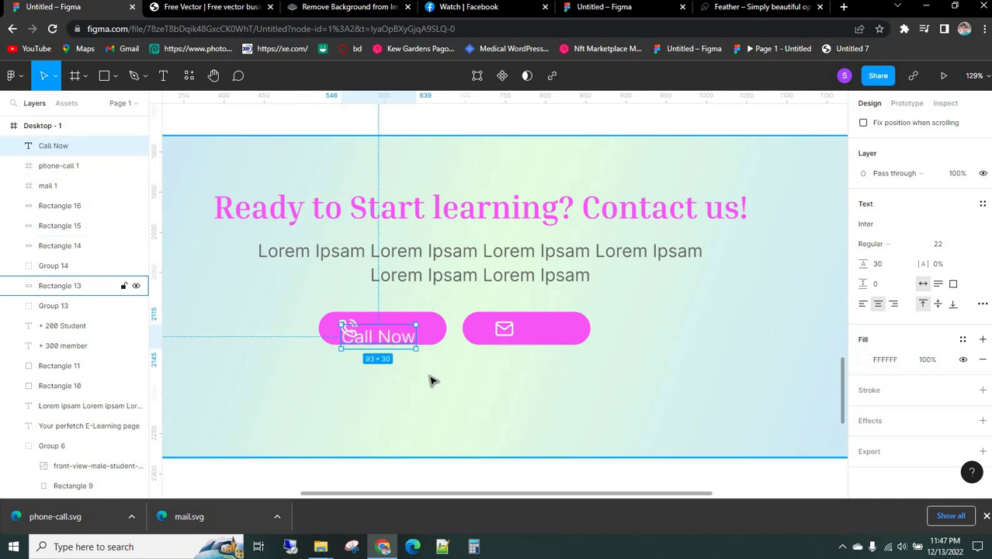
scroll(901, 317, "up", 2)
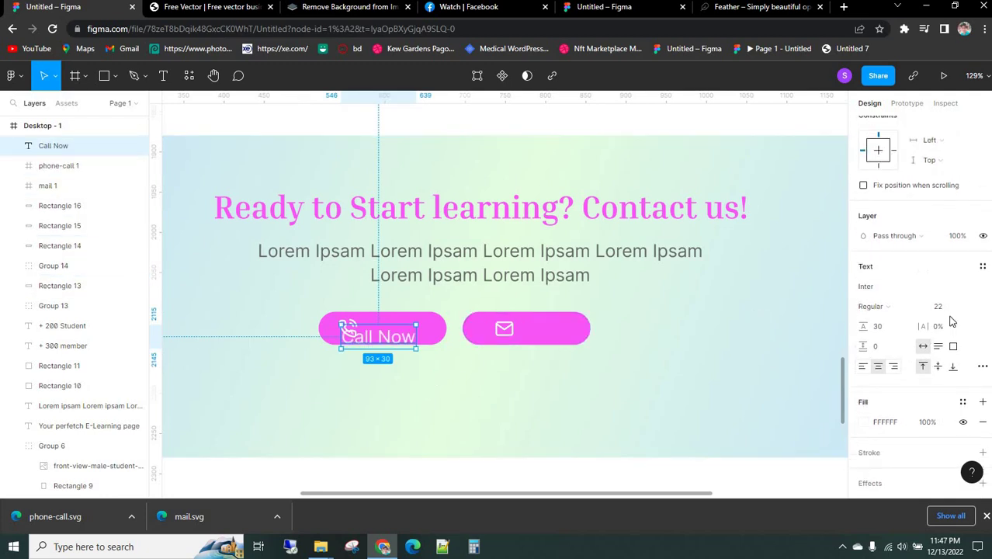
- Set the Call Now label to 18 px Medium and nudge it slightly right
left_click(945, 307)
key("Down")
key("Down")
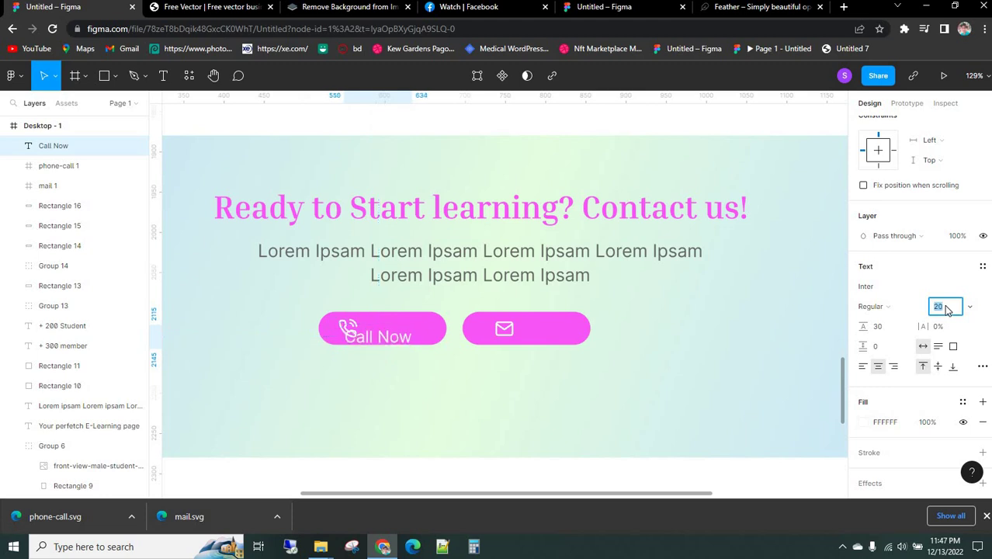
key("Down")
key("Down")
key("Down")
key("Up")
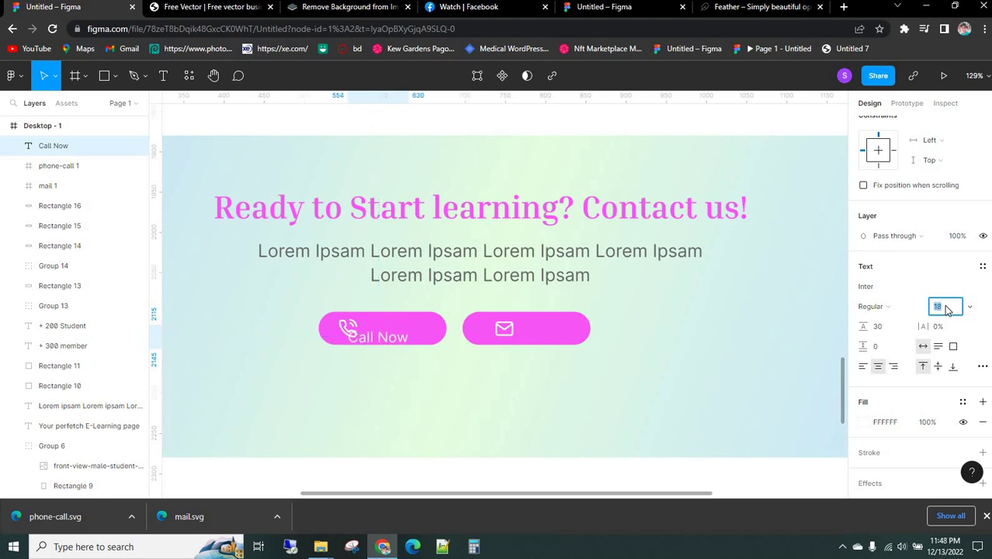
left_click(905, 303)
key("Return")
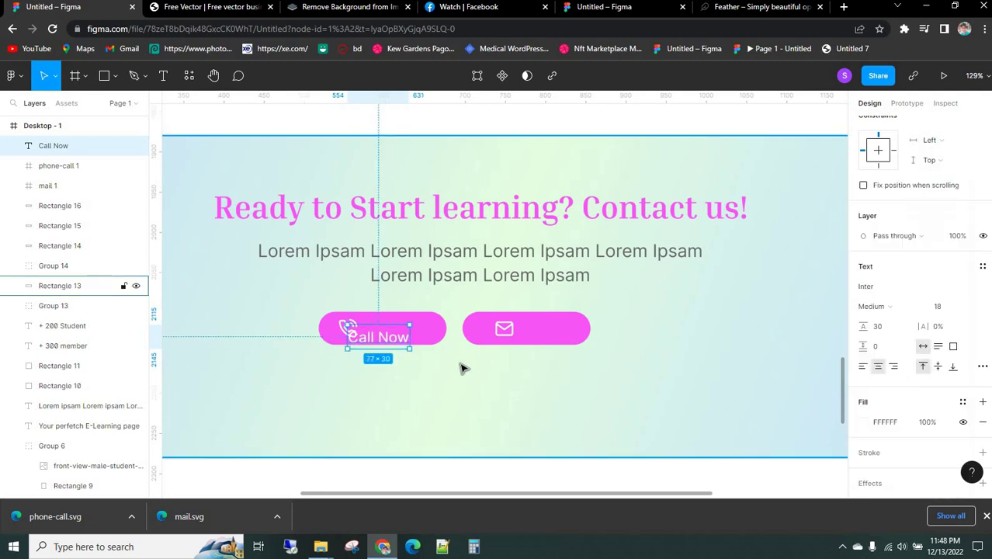
left_click_drag(392, 337, 402, 333)
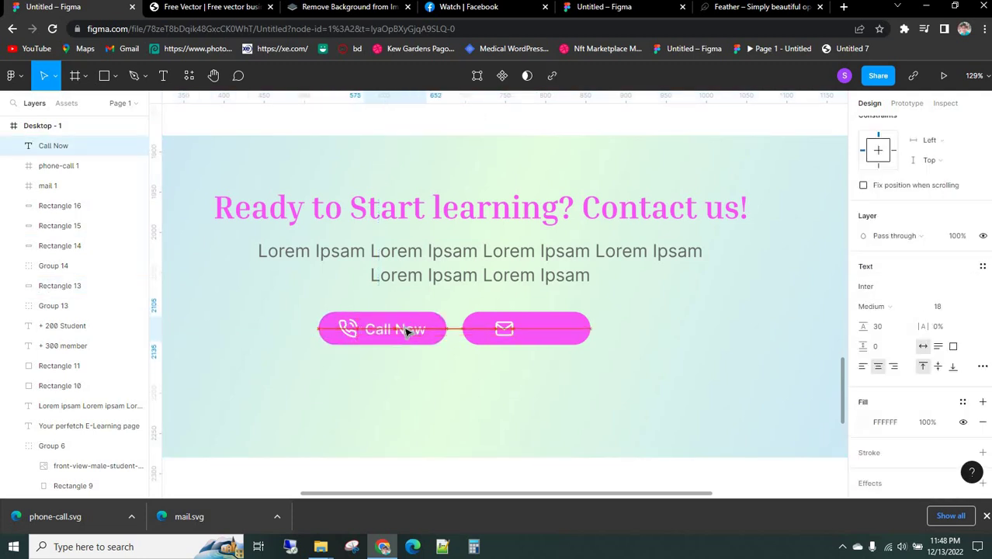
- Group the label with the phone icon at an 8 px gap, then group them with the pill
left_click(350, 329, "shift")
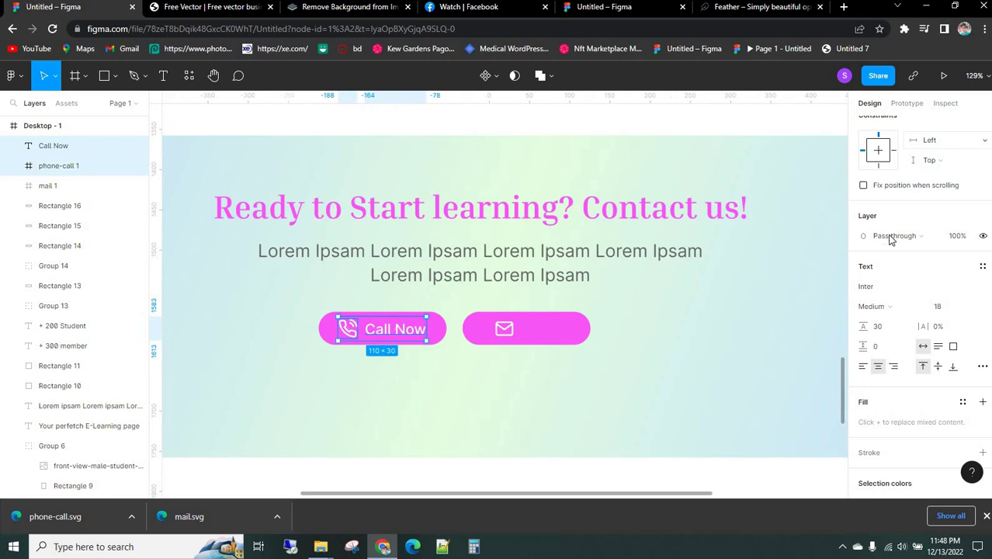
scroll(907, 179, "up", 3)
left_click(884, 126)
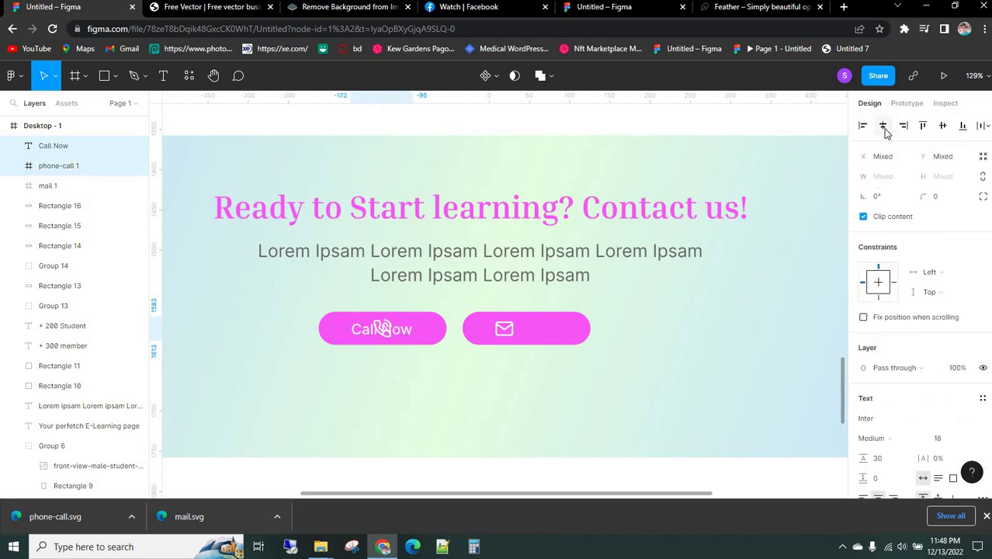
key("ctrl+z")
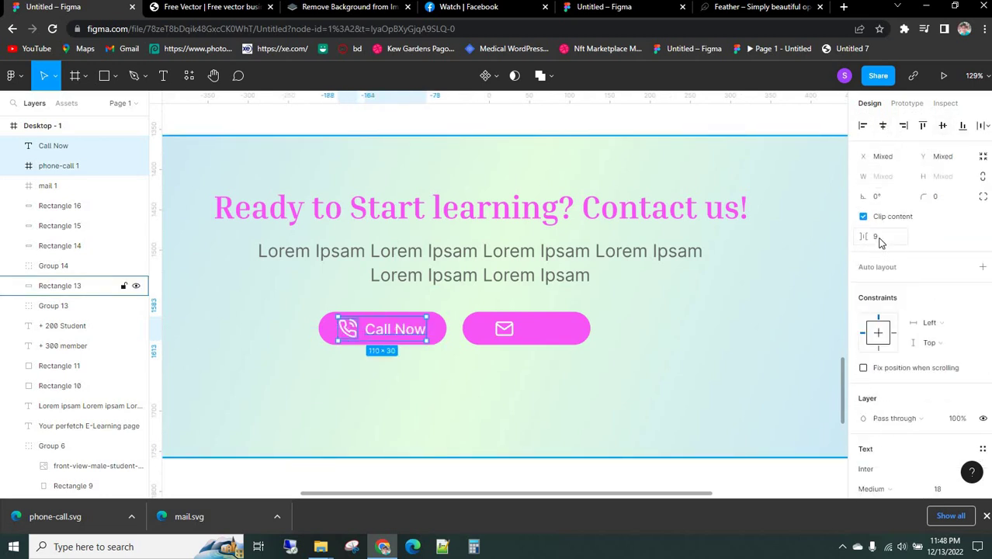
left_click(881, 240)
key("Down")
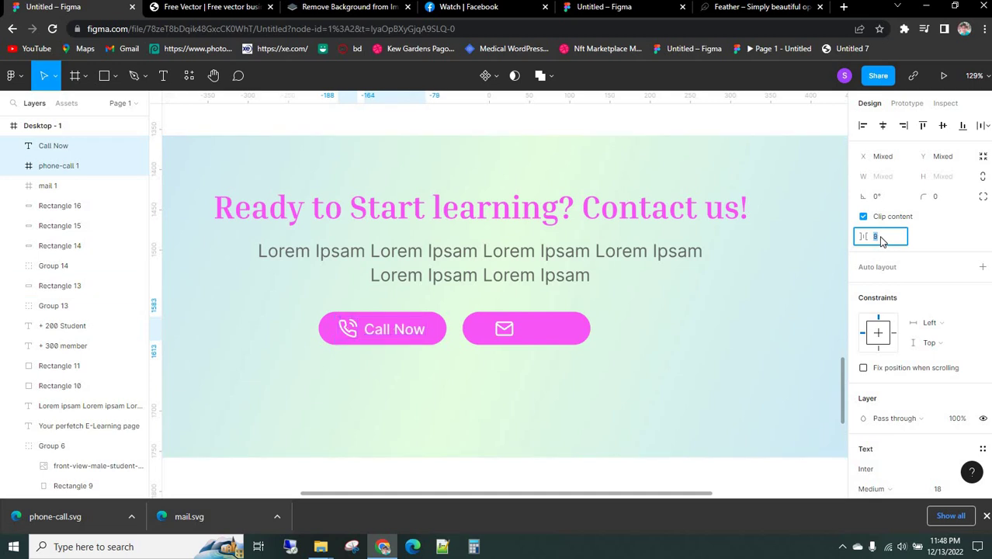
key("ctrl+g")
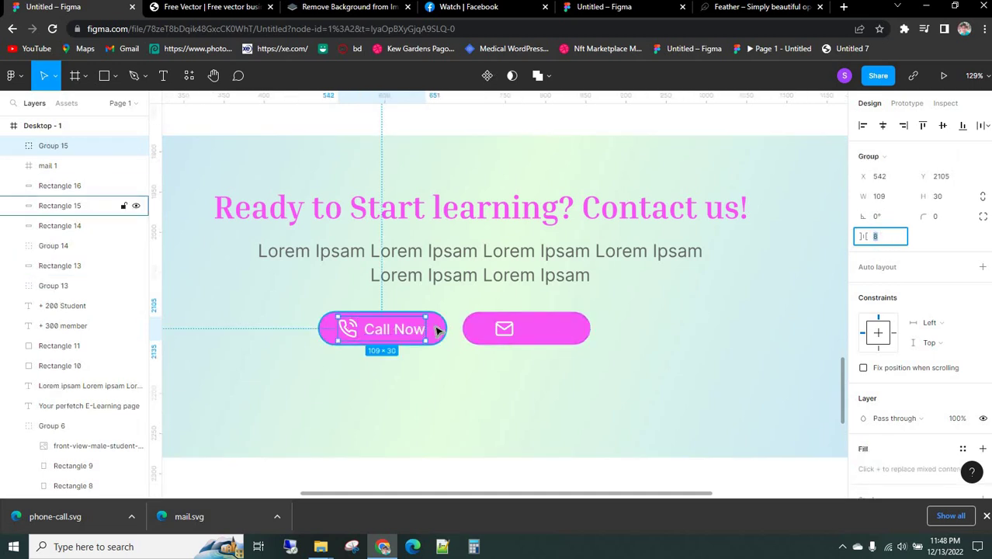
left_click(437, 331, "shift")
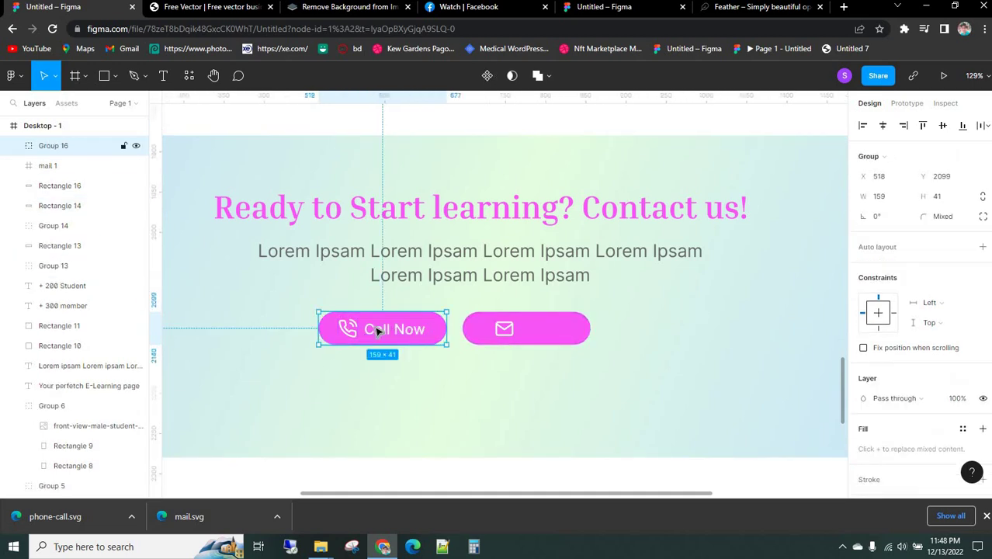
key("ctrl+g")
left_click(433, 330, "shift")
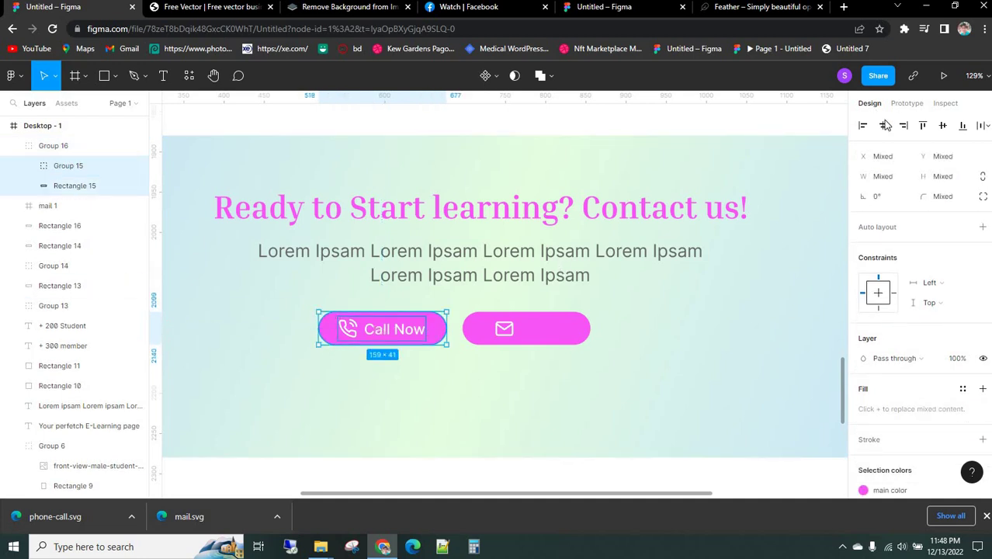
- Nudge the banner background rectangle up-left and shift the mail icon slightly left in its pill
left_click(494, 362)
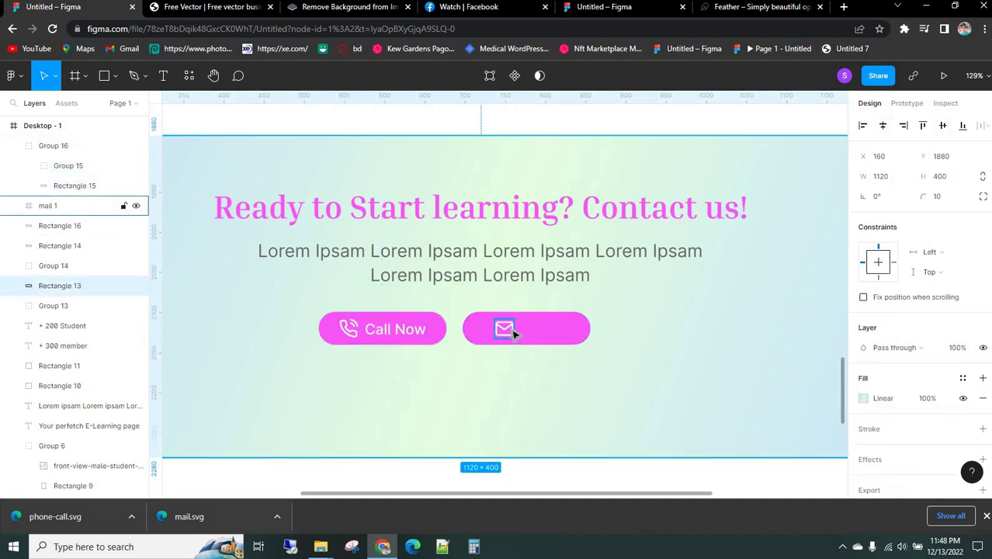
key("shift+Left")
key("Left")
key("Left")
key("Left")
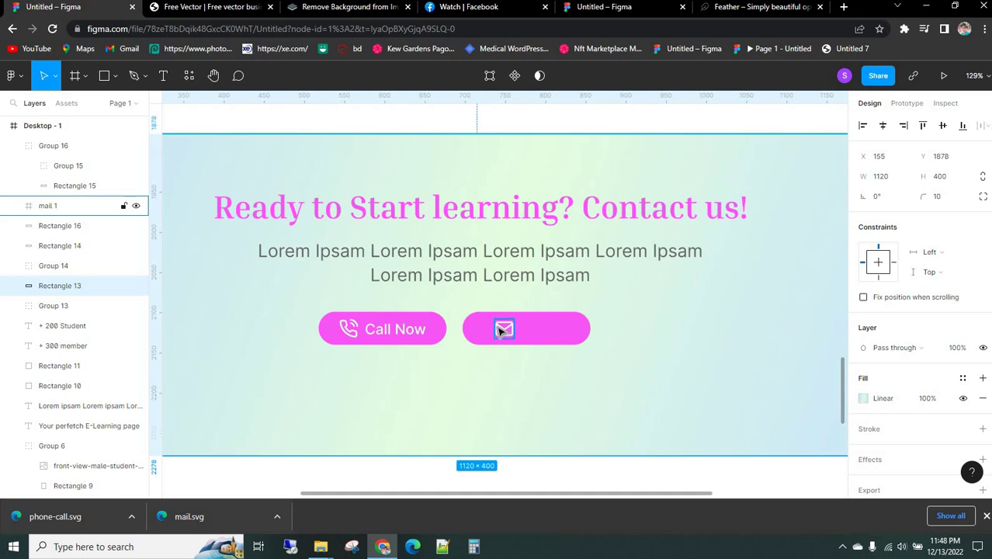
key("Up")
key("Up")
key("Up")
double_click(505, 351)
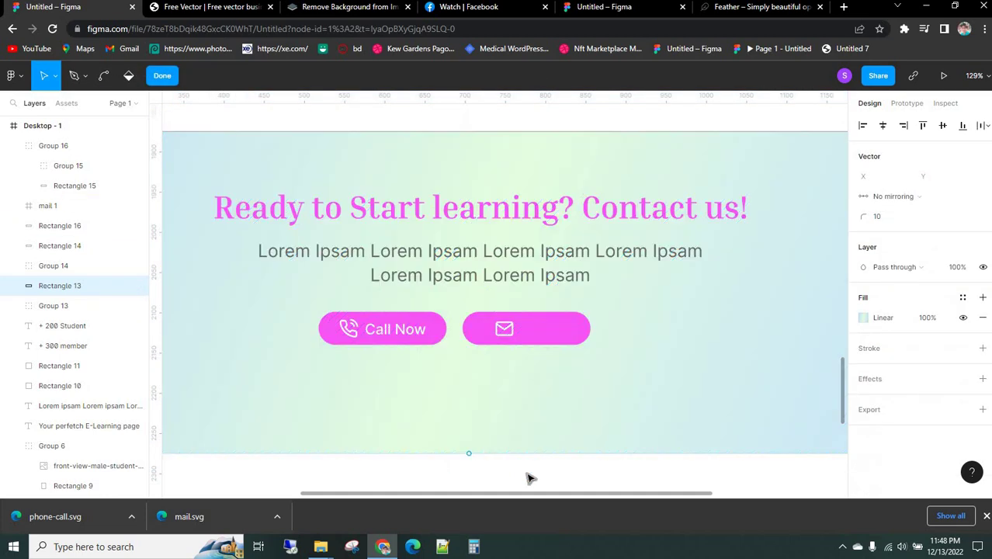
key("Escape")
left_click(505, 329)
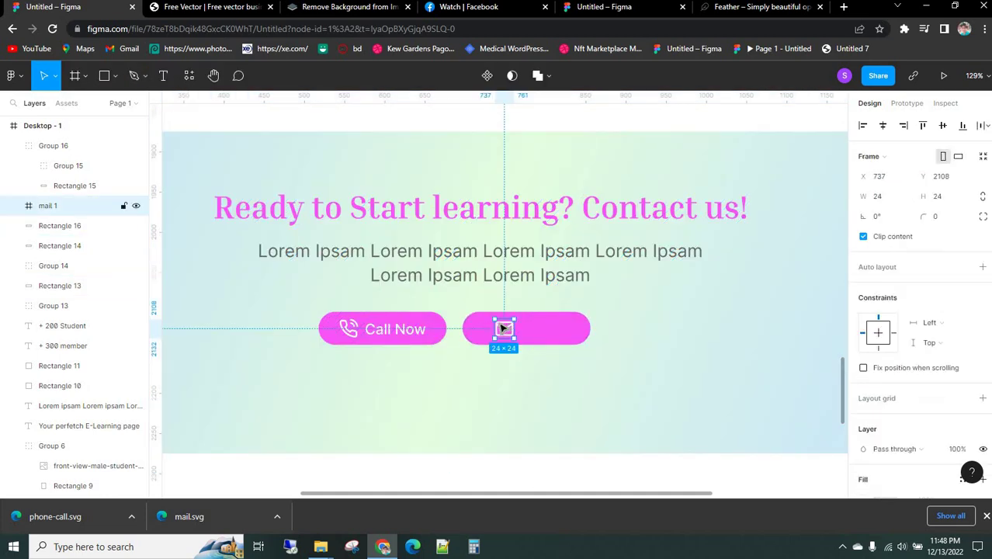
left_click_drag(505, 328, 499, 331)
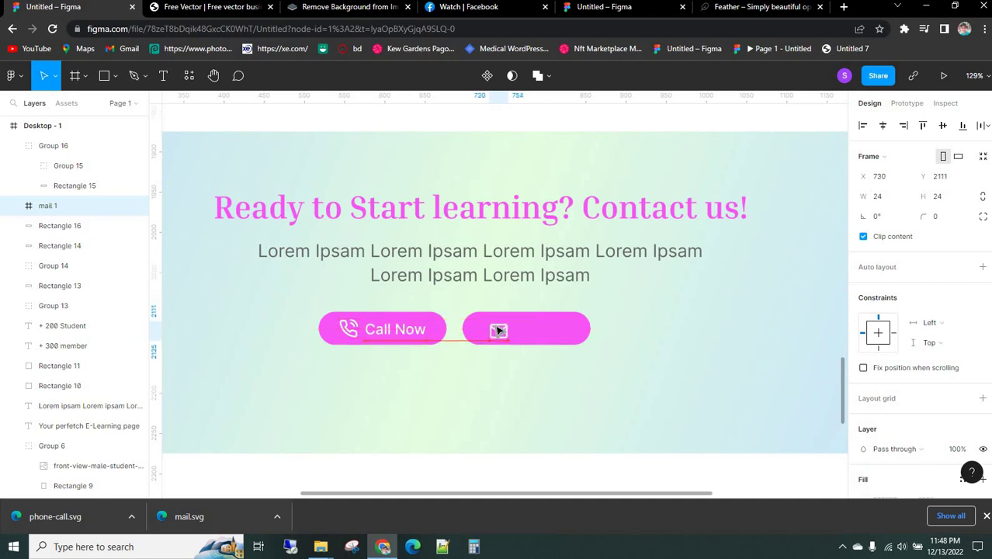
left_click(453, 375)
- Add a 'Send Mail' text label above the second pill and move it onto the pill
key("t")
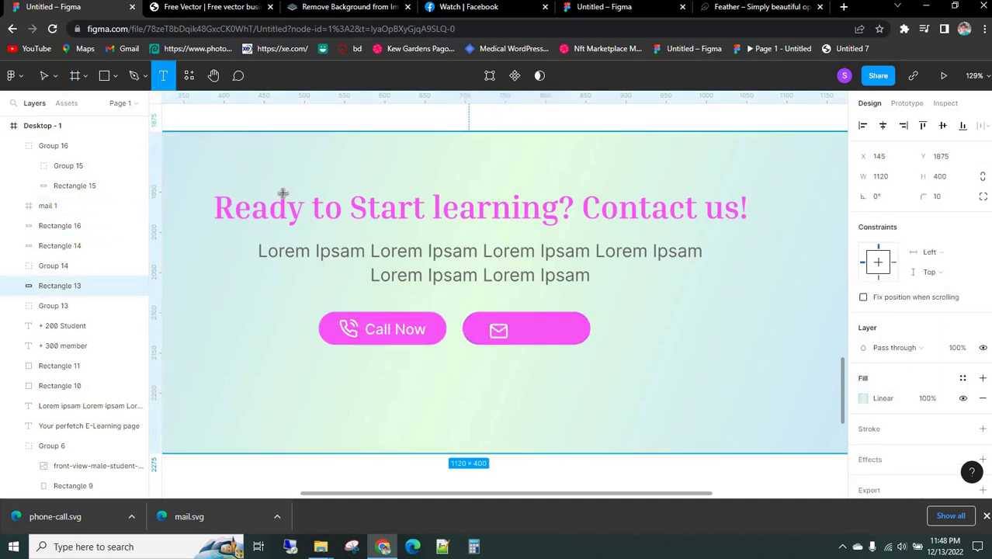
left_click(525, 334)
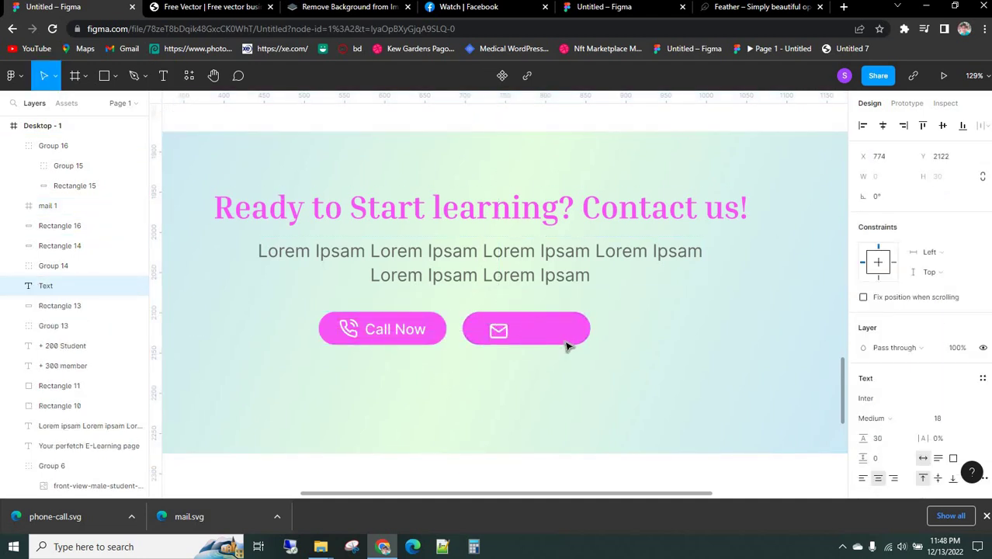
type("Send Mail")
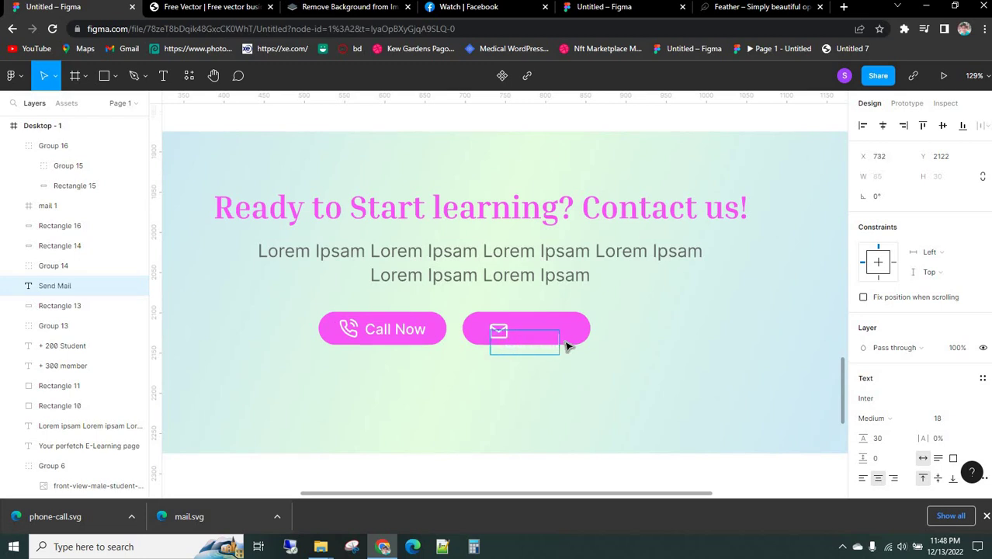
key("Escape")
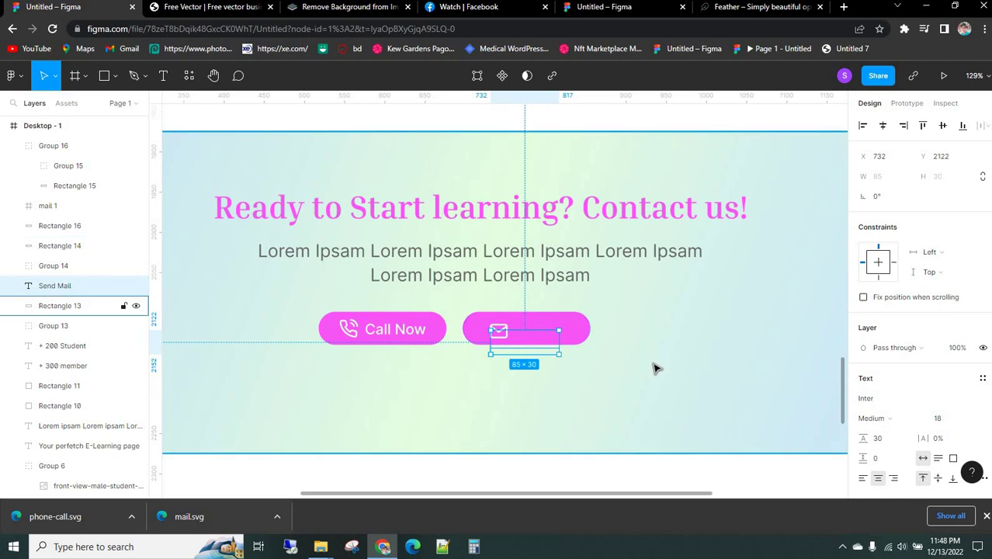
key("ctrl+shift+bracketright")
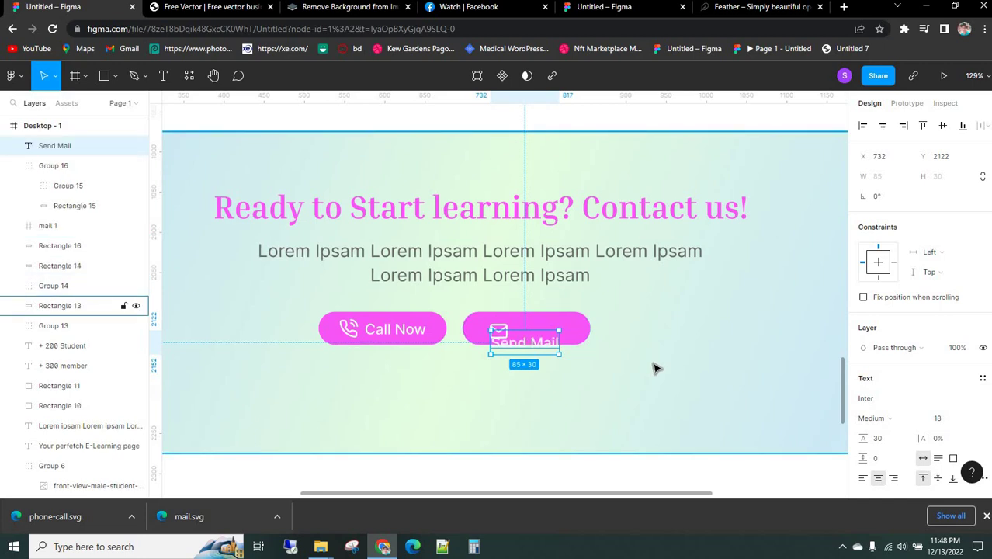
mouse_move(522, 344)
left_mouse_down()
mouse_move(545, 331)
mouse_move(517, 334)
left_mouse_up()
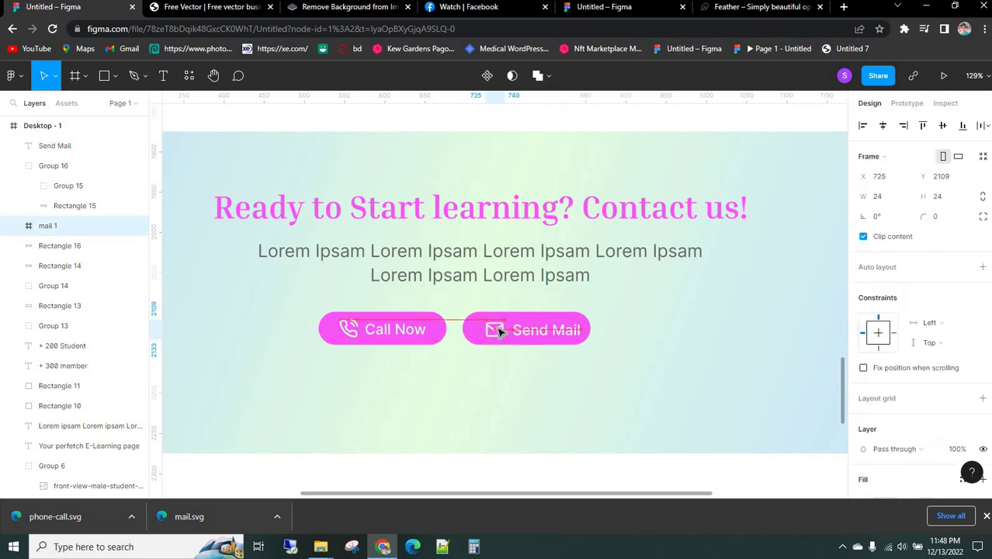
- Group Send Mail with the mail icon at an 8 px gap, centre it in the pill, and group them
left_click(516, 334, "shift")
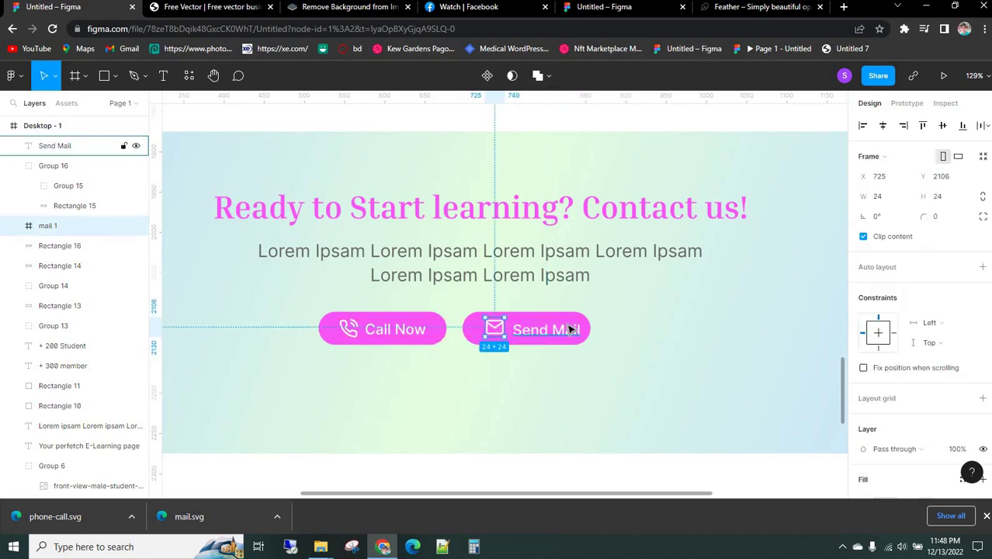
left_click(946, 130)
left_click(879, 237)
key("Down")
key("Down")
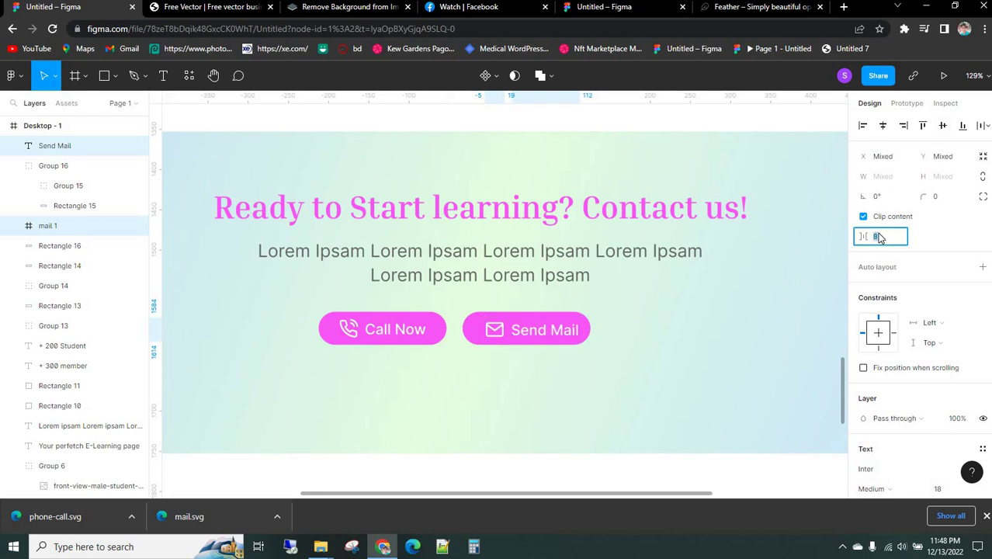
key("ctrl+g")
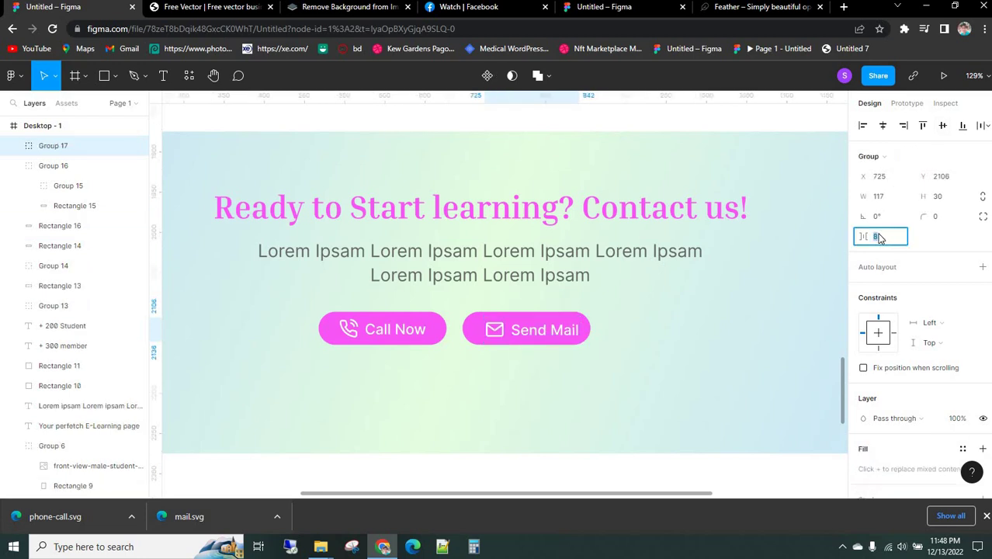
left_click(470, 336, "shift")
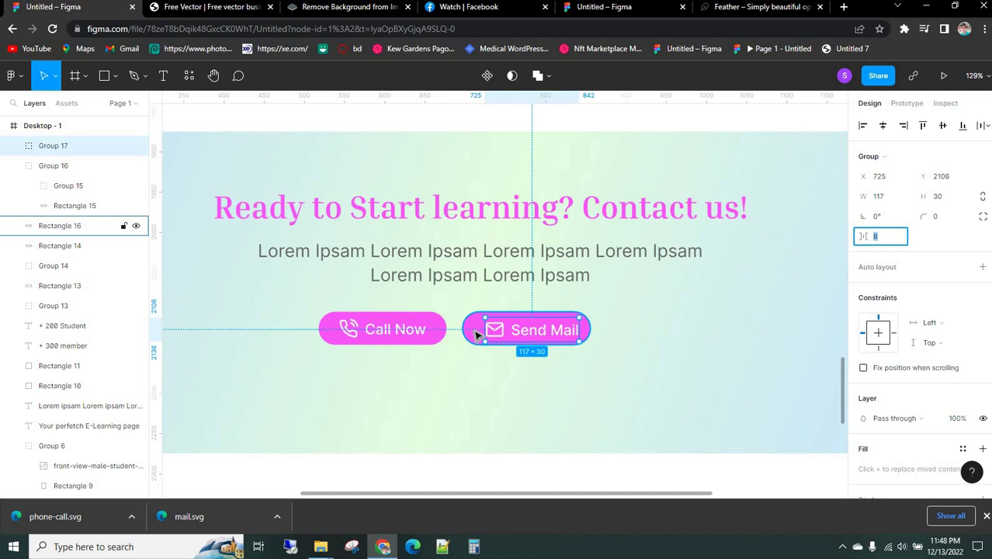
left_click(883, 127)
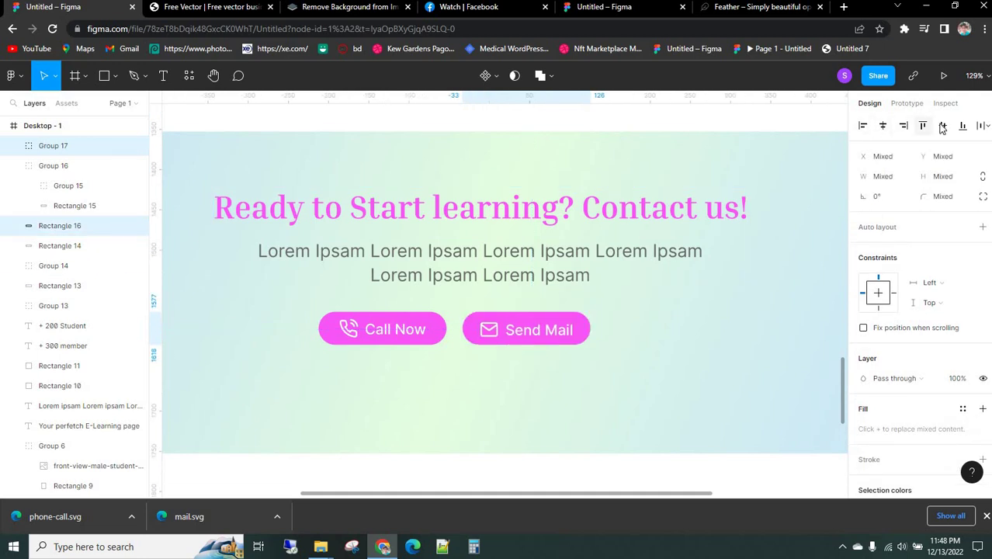
left_click(655, 380)
left_click(475, 334)
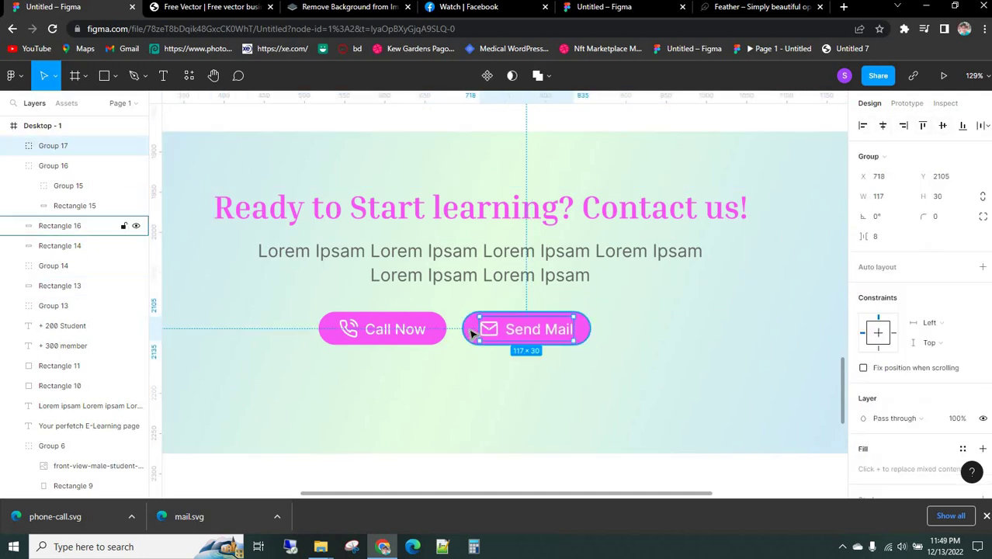
key("ctrl+g")
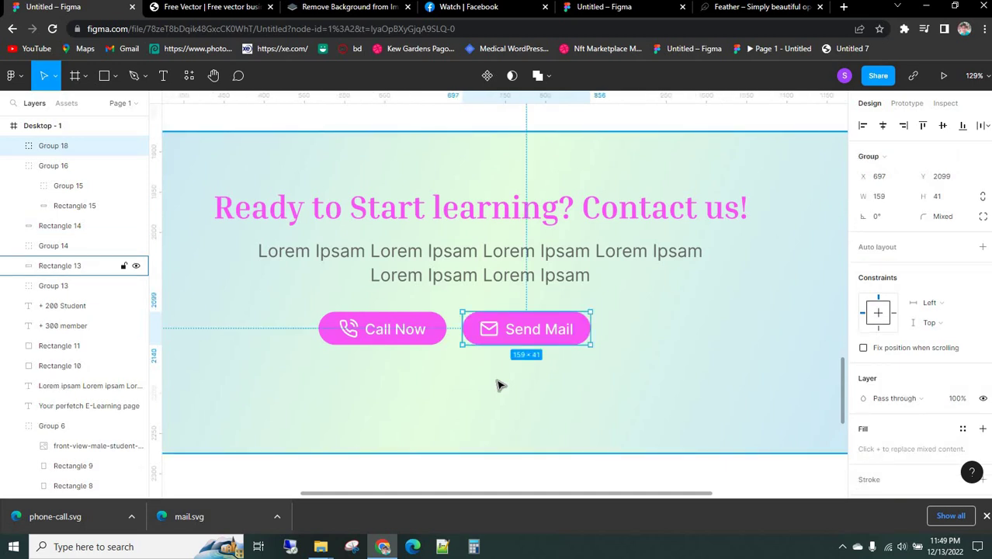
left_click(419, 331, "shift")
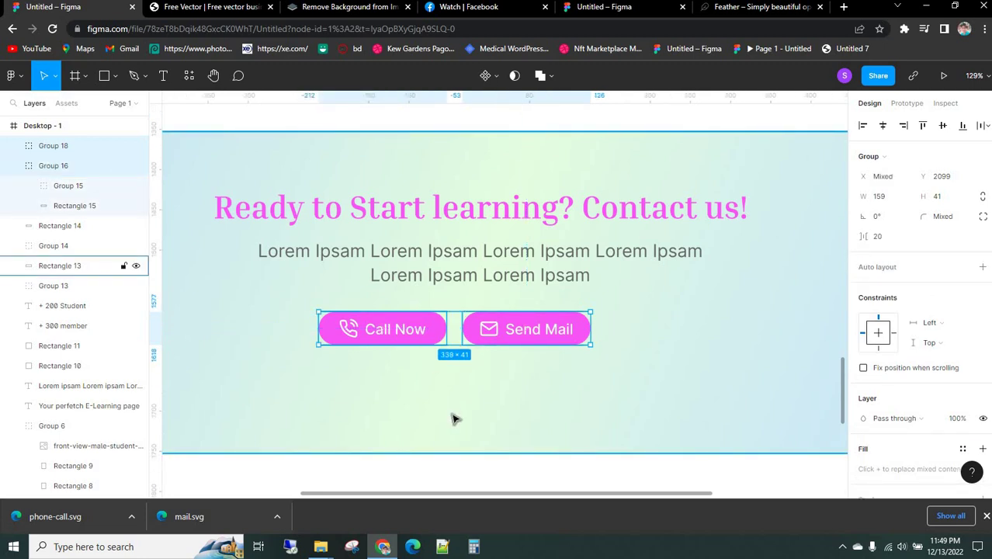
- Remove the Send Mail pill's fill and give it a 2 px stroke in the pink main colour
left_click(517, 420)
scroll(520, 365, "down", 3)
scroll(516, 354, "down", 2)
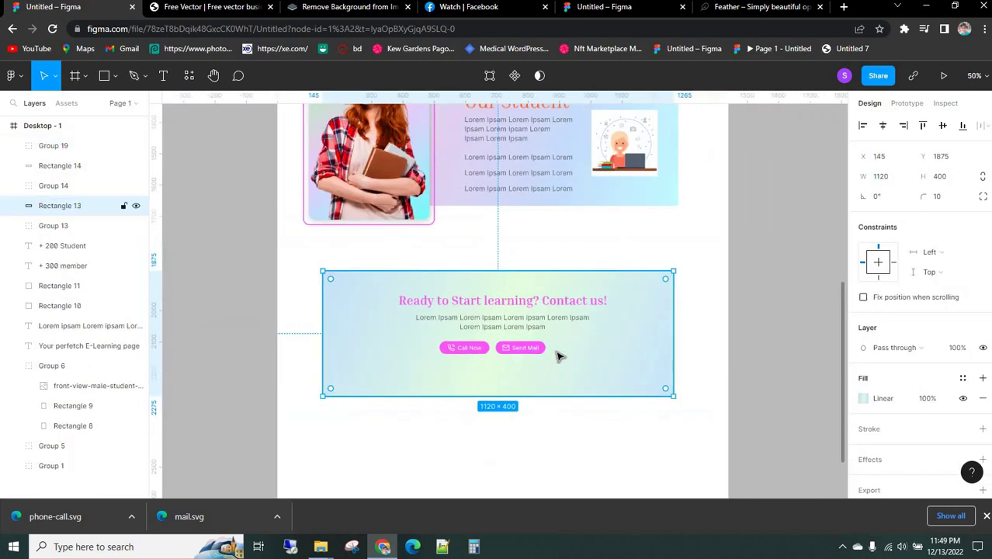
scroll(560, 356, "up", 2)
scroll(563, 404, "up", 2)
scroll(590, 387, "up", 2)
scroll(477, 413, "up", 1)
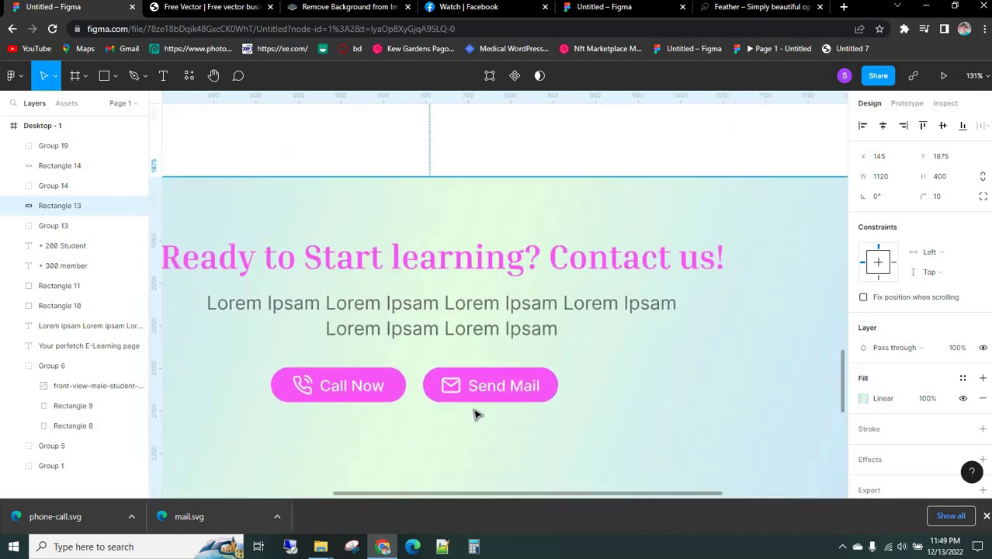
scroll(477, 396, "up", 2)
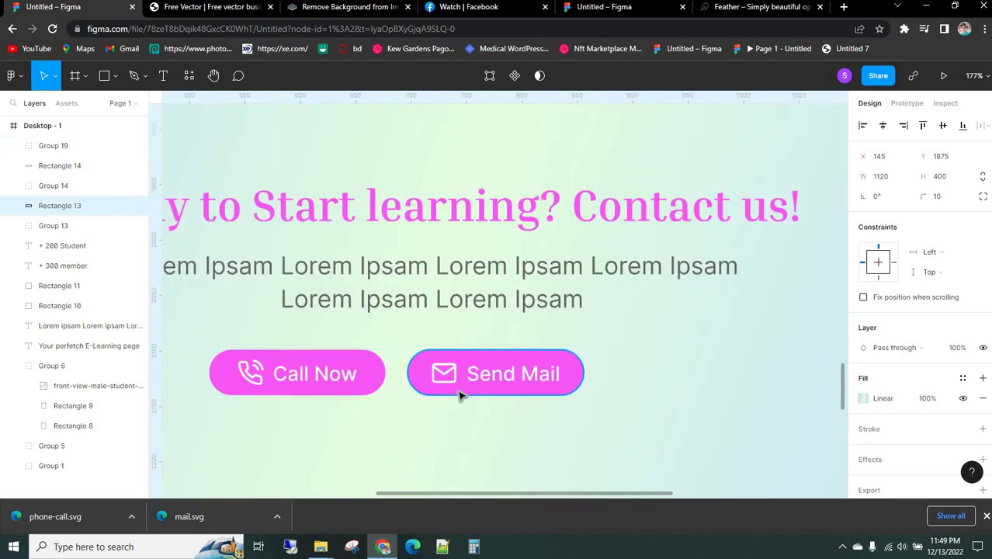
left_click(459, 395, "ctrl")
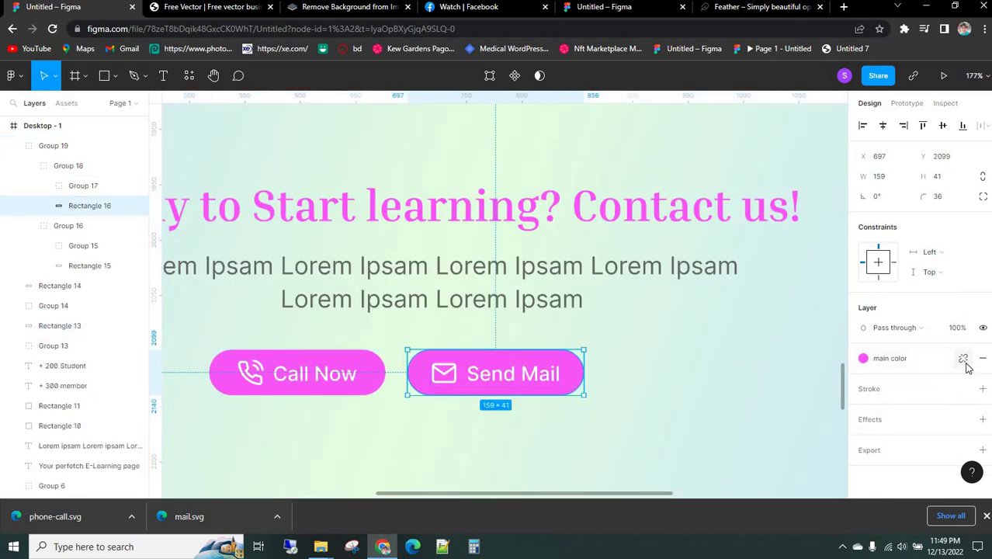
left_click(964, 359)
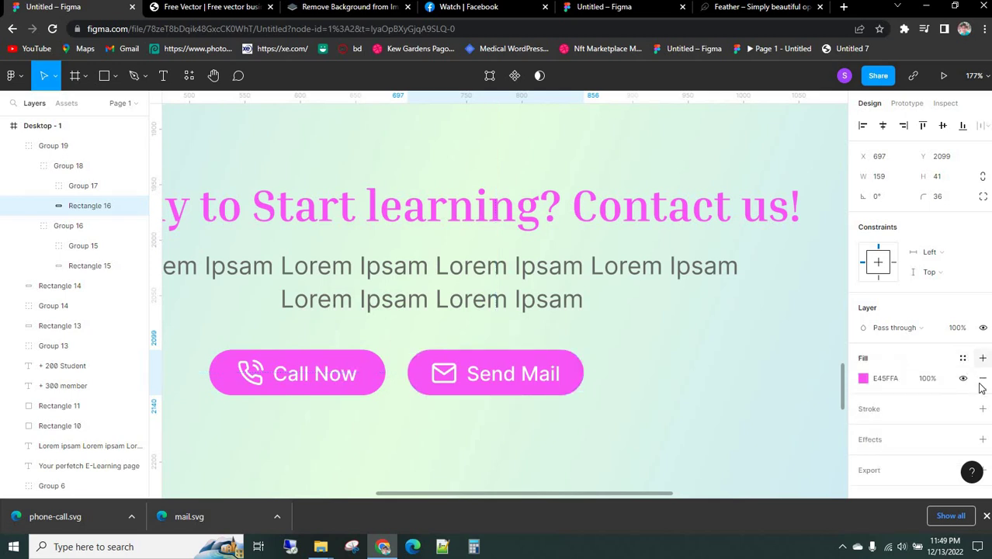
left_click(983, 380)
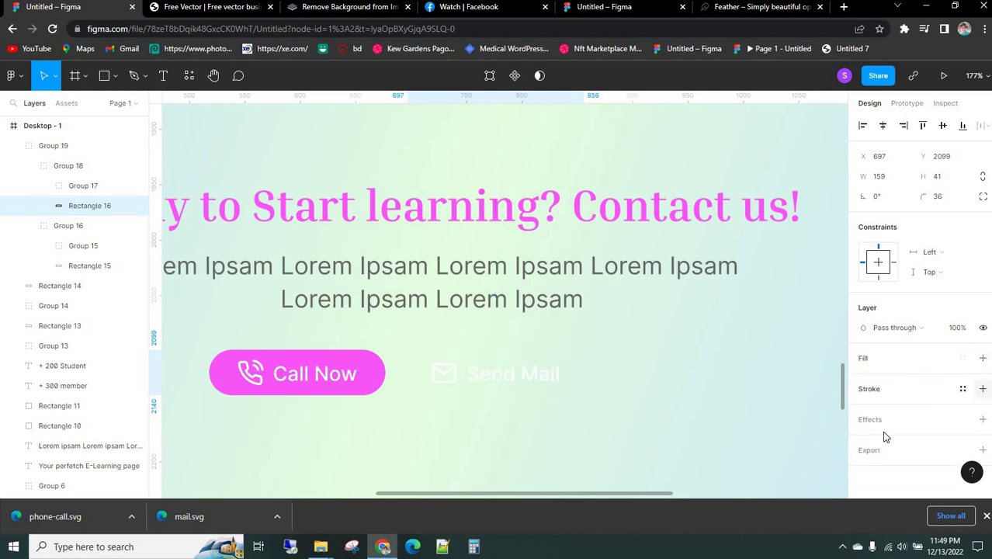
left_click(983, 388)
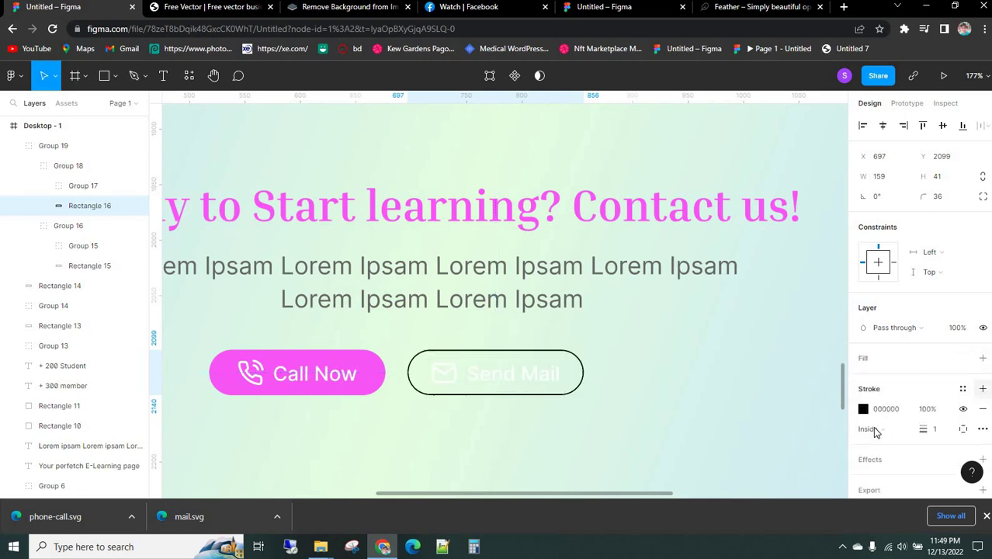
left_click(963, 388)
left_click(893, 464)
- Colour the Send Mail text and mail icon with the pink main colour style
left_click(515, 382)
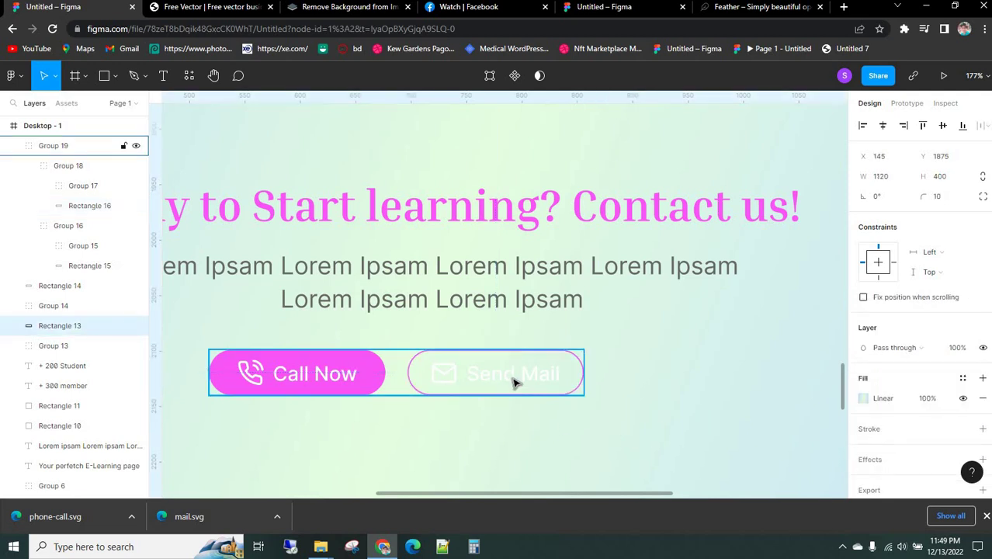
double_click(514, 382)
left_click(452, 380, "shift")
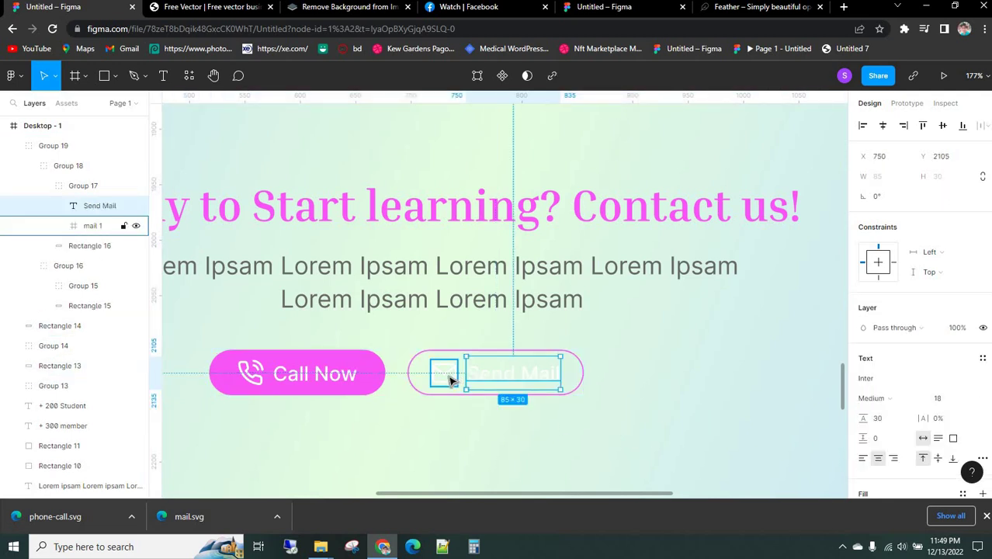
scroll(932, 396, "down", 5)
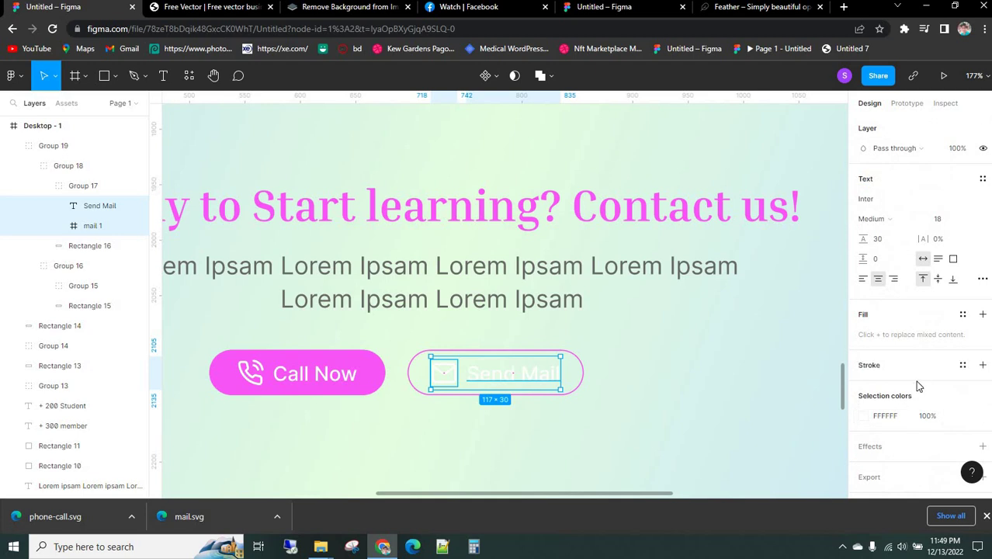
scroll(951, 390, "down", 1)
left_click(964, 391)
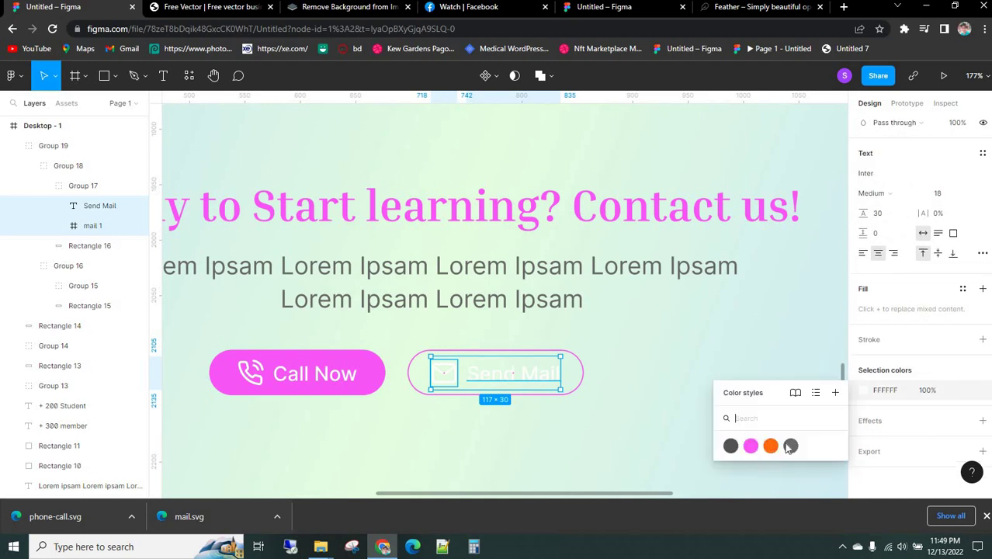
left_click(751, 447)
left_click(613, 400)
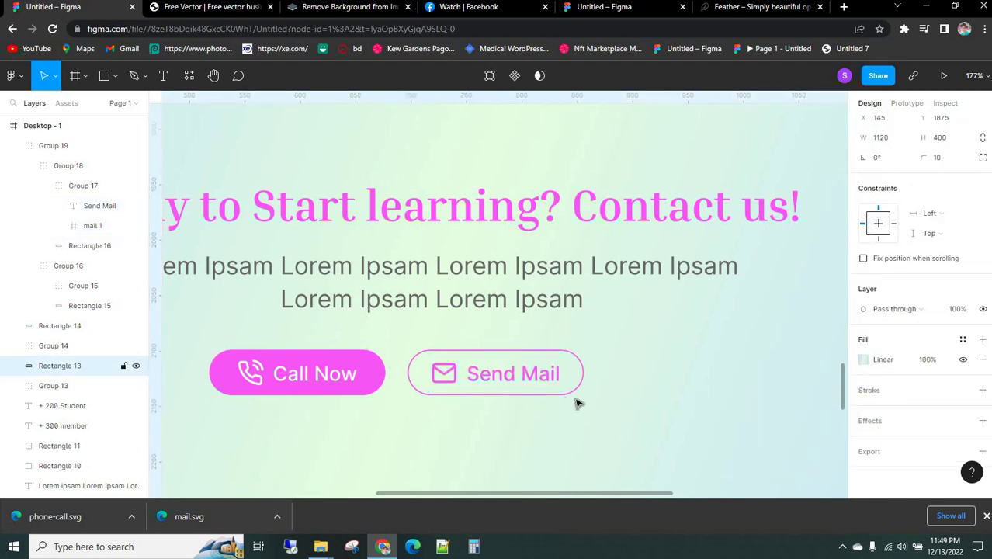
- Check the Send Mail text and outline, then select the contact banner rectangle
scroll(651, 333, "down", 3)
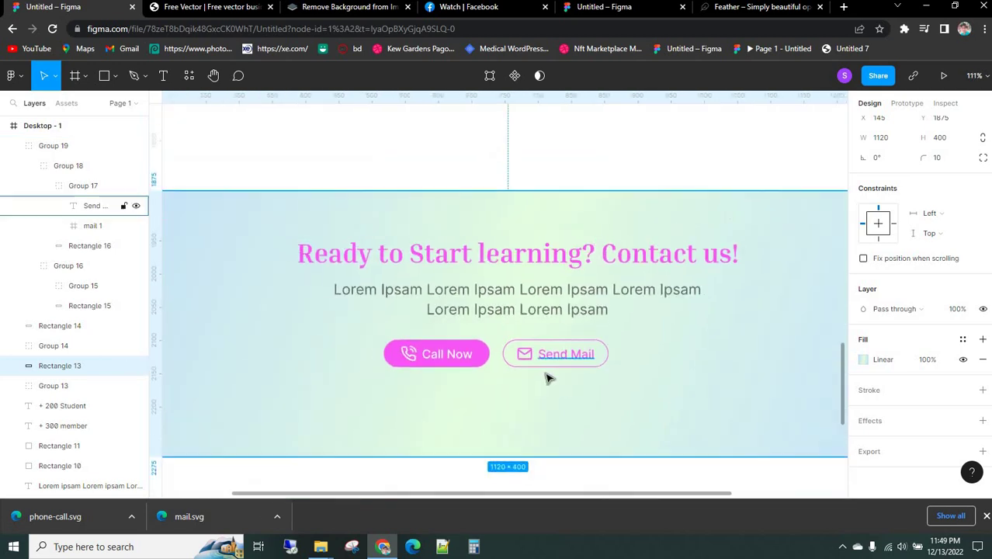
double_click(567, 362)
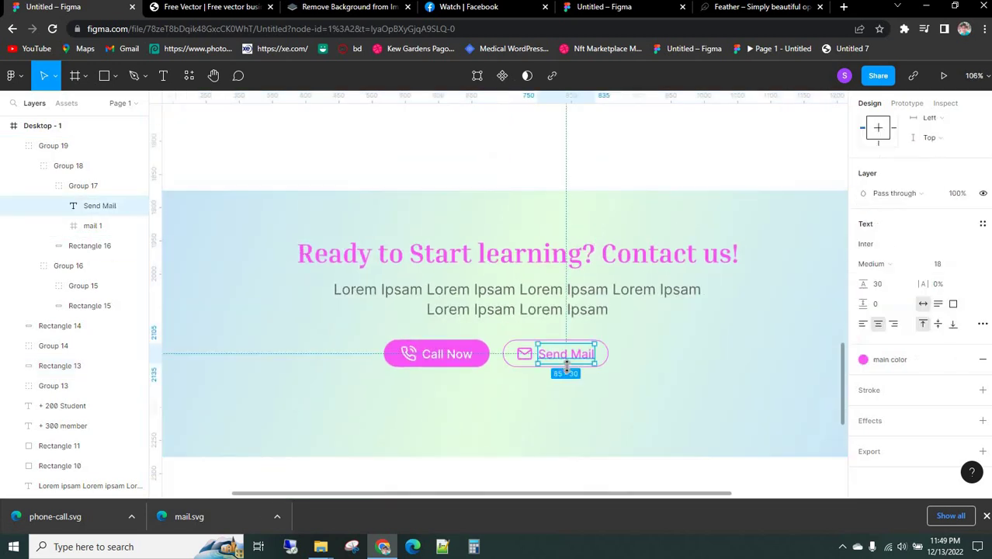
left_click(604, 365)
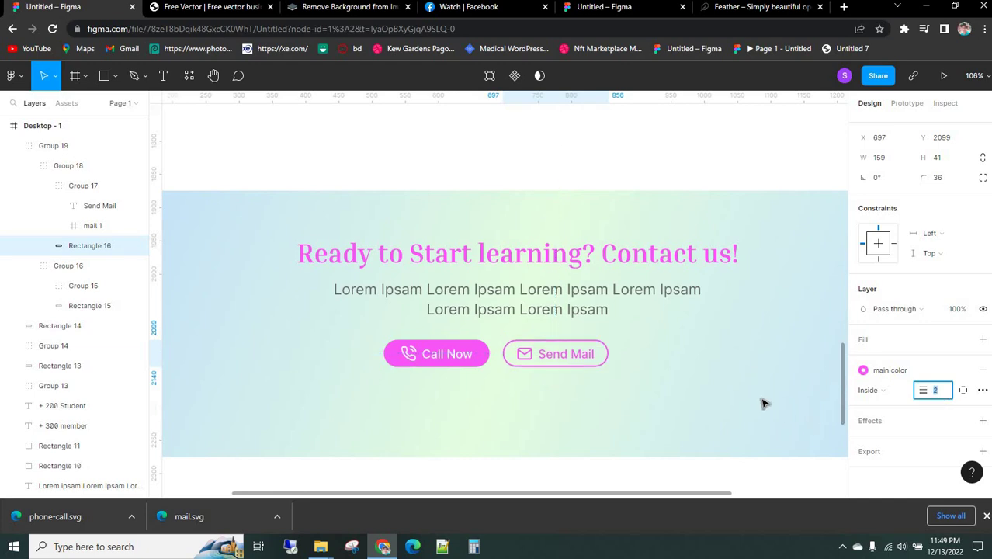
left_click(642, 332)
scroll(404, 344, "down", 3)
left_click(505, 449)
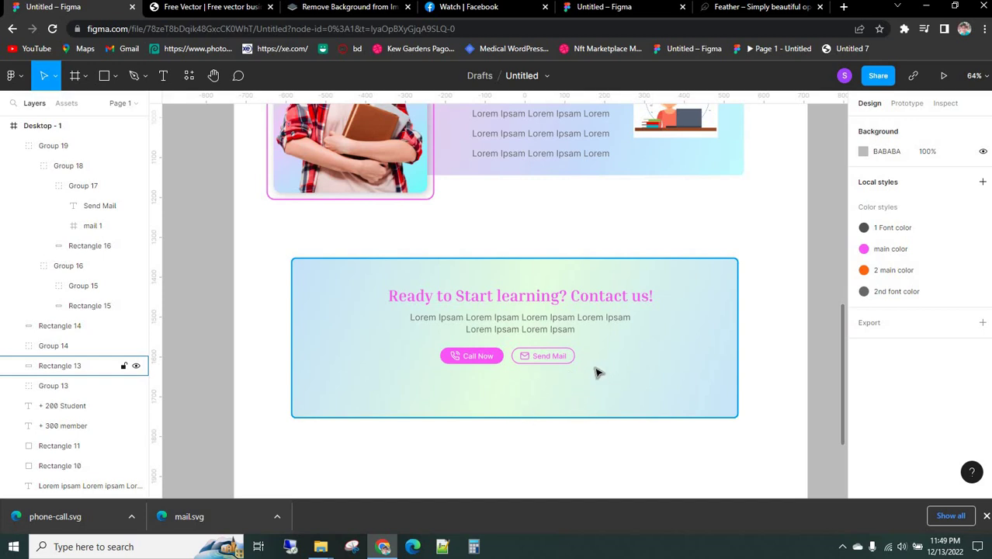
left_click(636, 366)
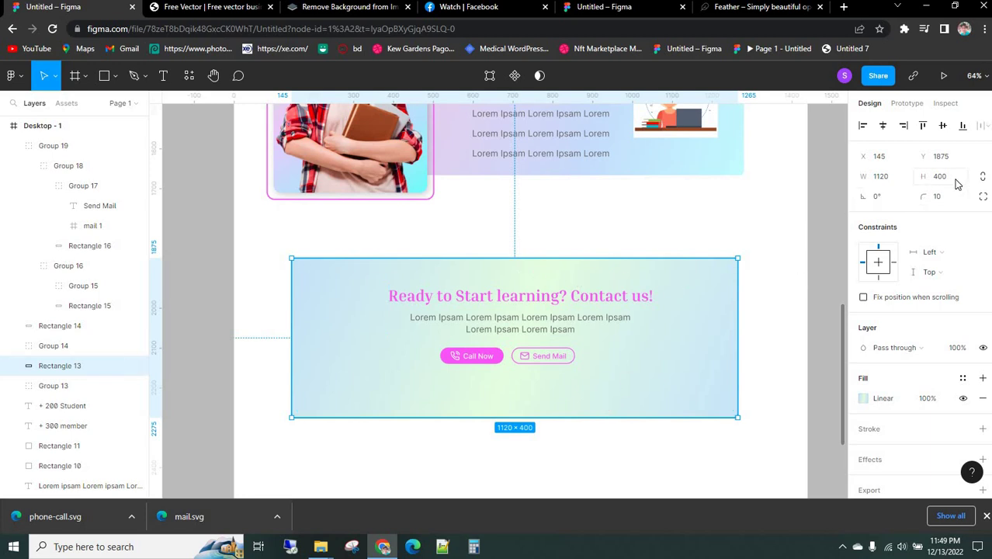
- Shorten the contact banner rectangle to a height of 330
left_click_drag(562, 417, 562, 389)
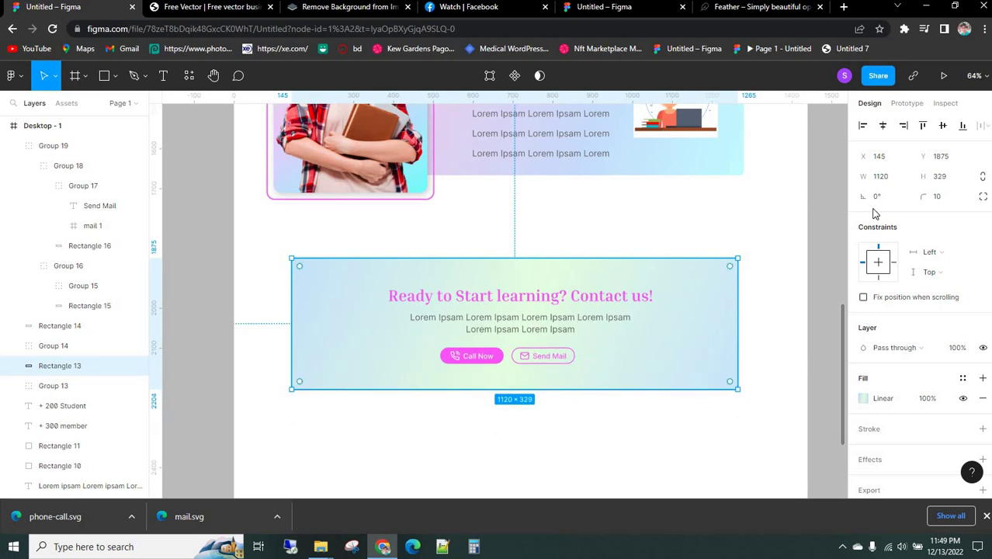
left_click(948, 180)
type("330")
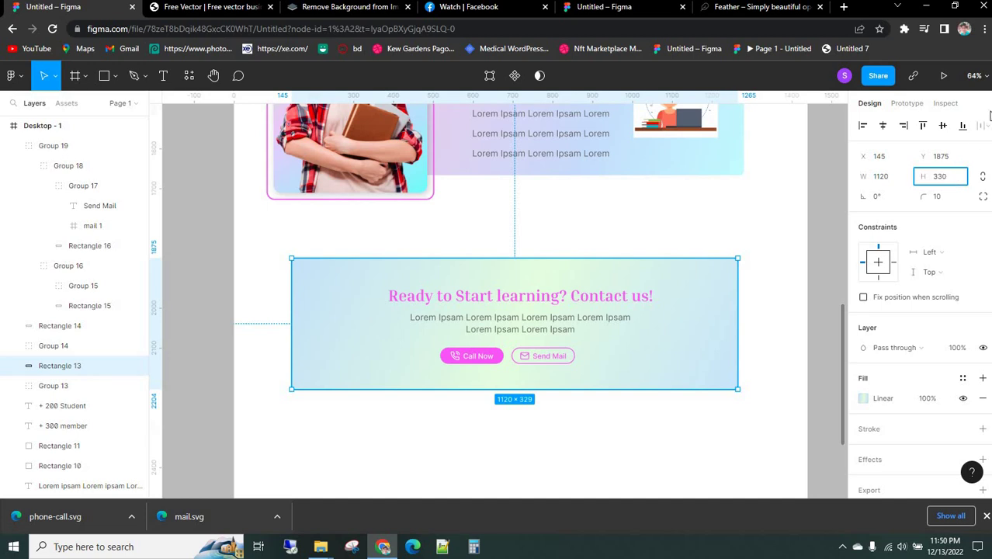
left_click(701, 443)
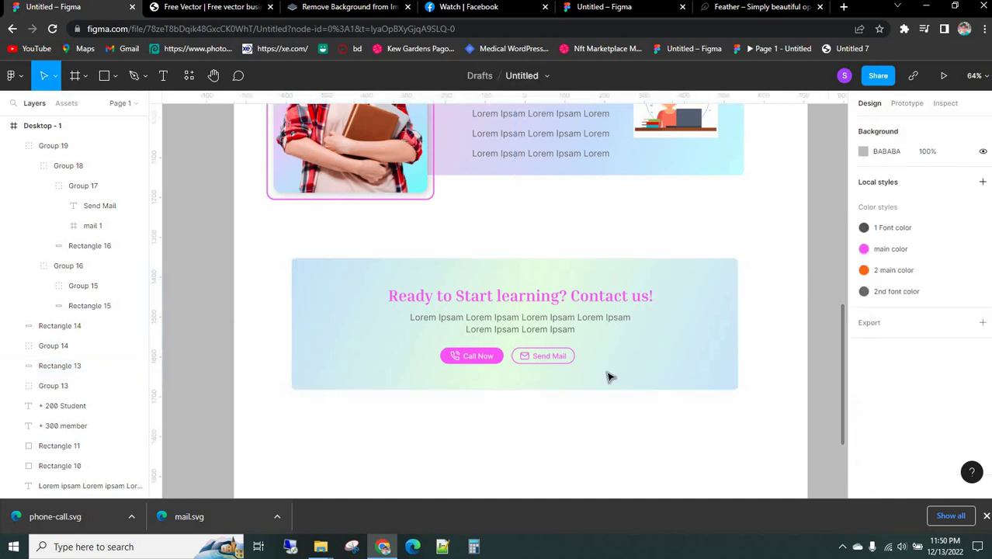
- Group the heading, paragraph and buttons, then centre the group horizontally in the banner
left_click(566, 329)
left_click(550, 362, "shift")
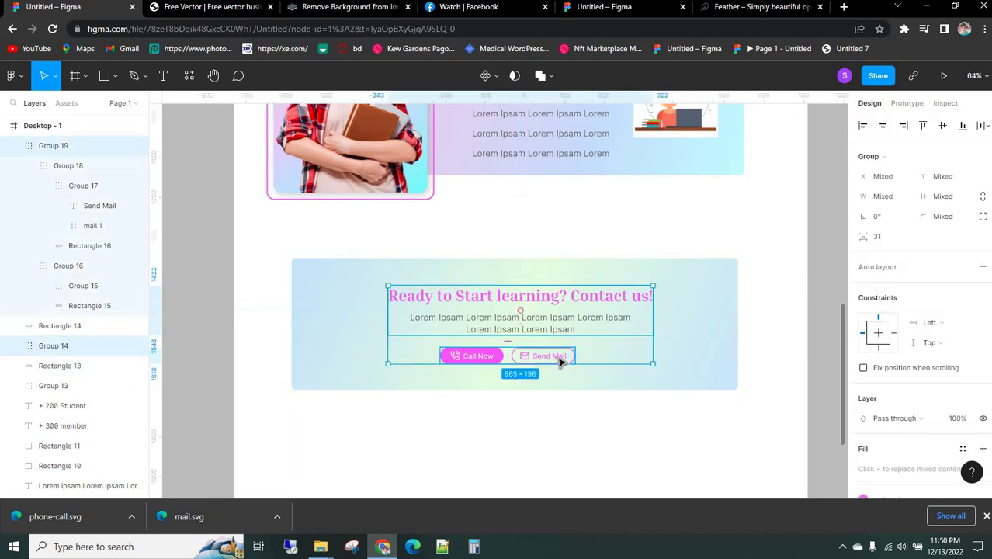
key("ctrl+g")
left_click(705, 368, "shift")
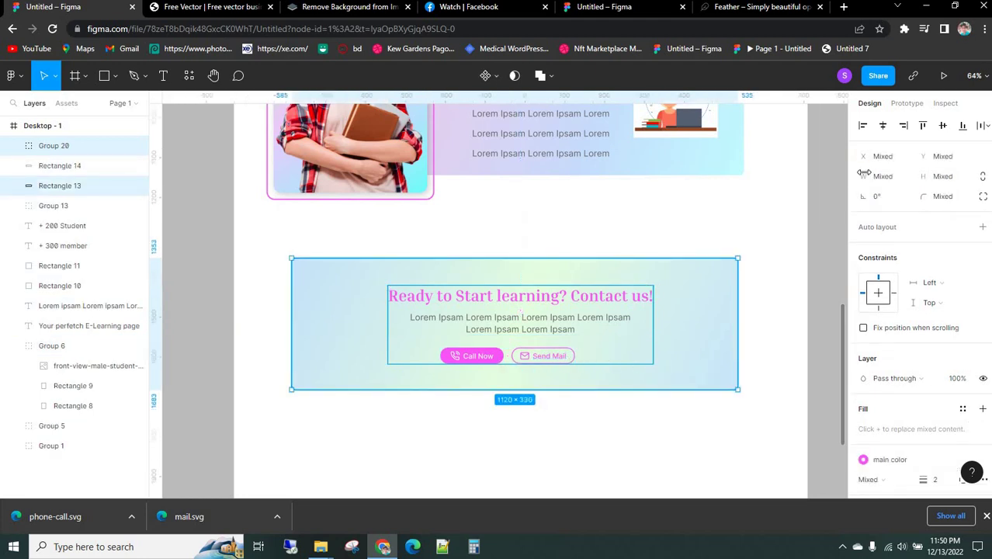
left_click(883, 126)
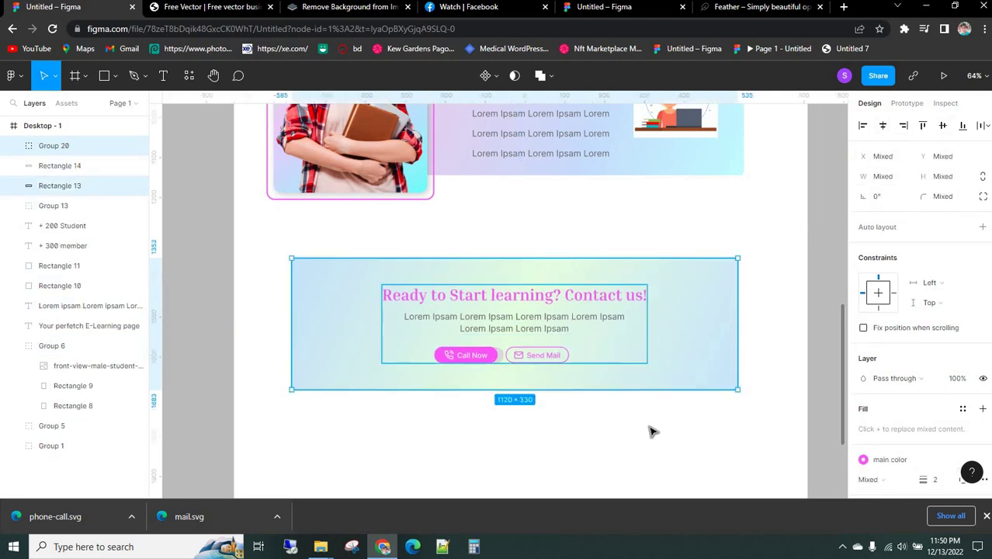
left_click(613, 444)
- Detach the Lorem Ipsum paragraph's colour style and apply a saved colour instead
scroll(509, 414, "up", 4, "ctrl")
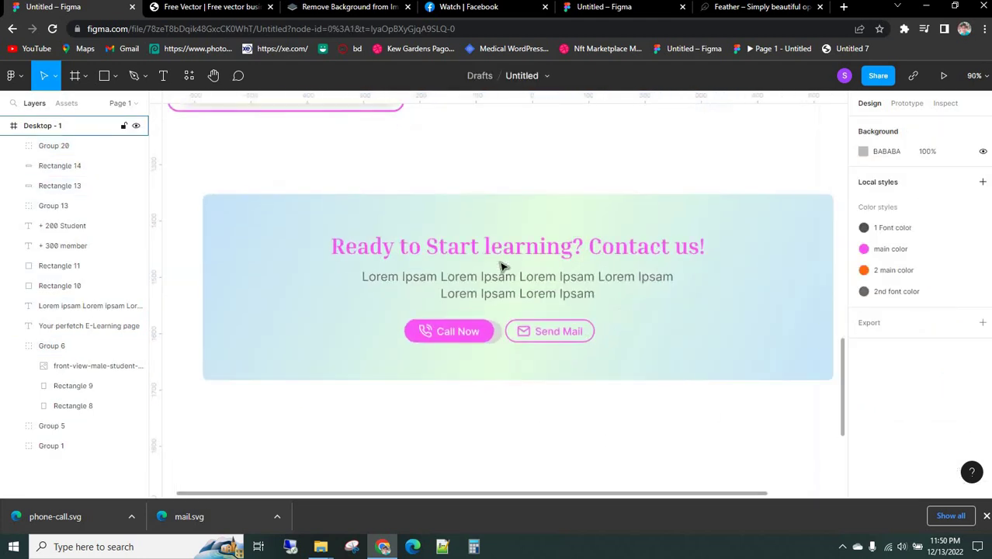
left_click(519, 289, "ctrl")
scroll(963, 362, "down", 3)
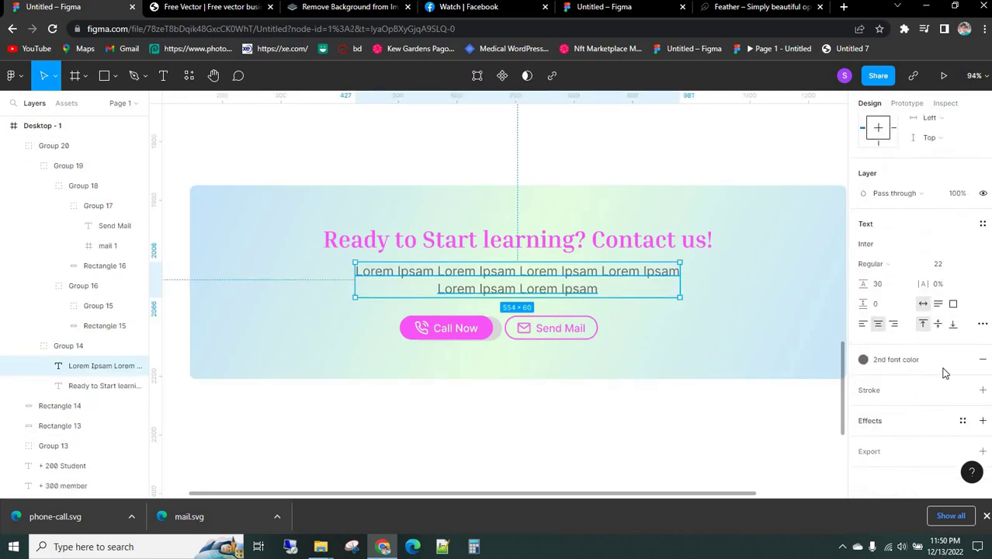
left_click(963, 360)
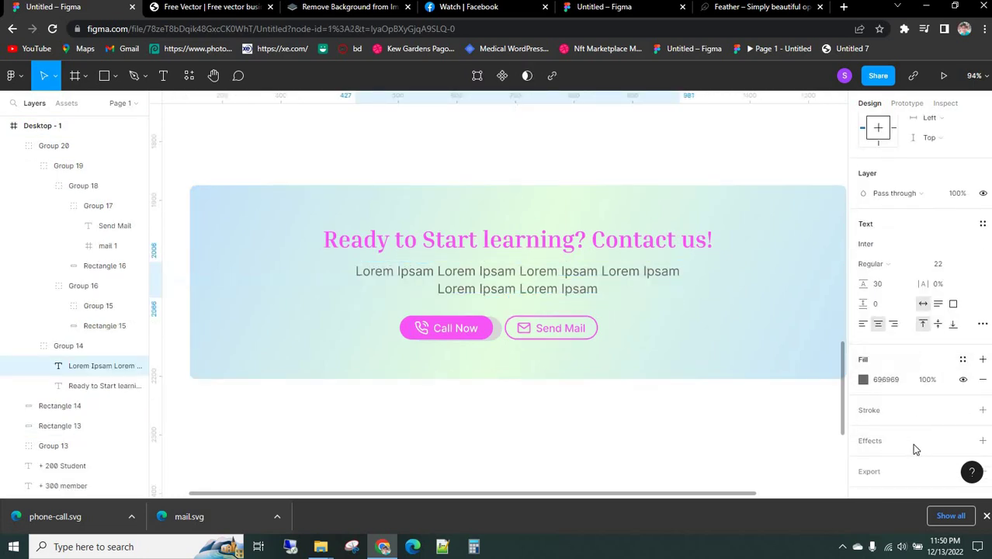
left_click(963, 359)
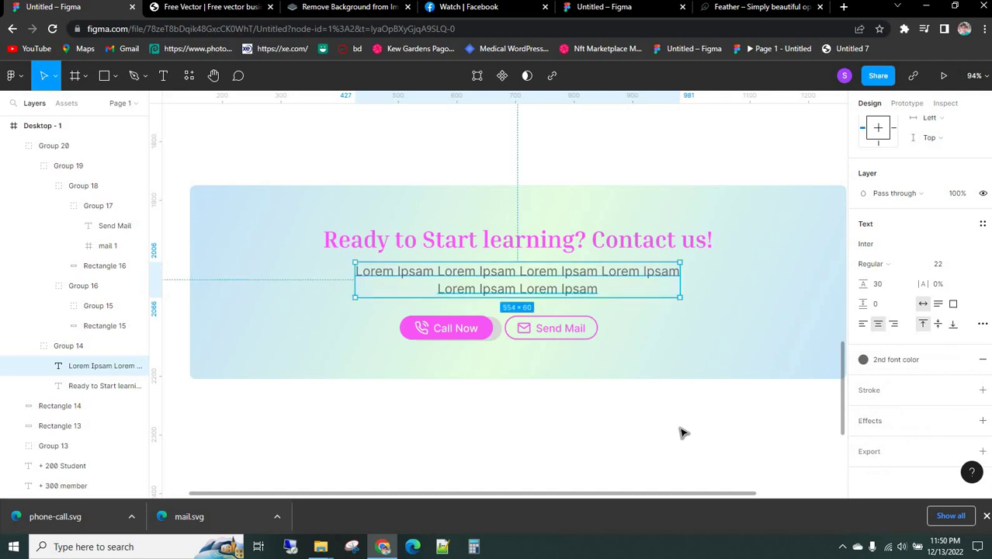
left_click(683, 428)
- Delete the leftover grey Rectangle 14 hidden behind the Call Now pill and review the banner
scroll(492, 339, "down", 3)
scroll(538, 236, "up", 1)
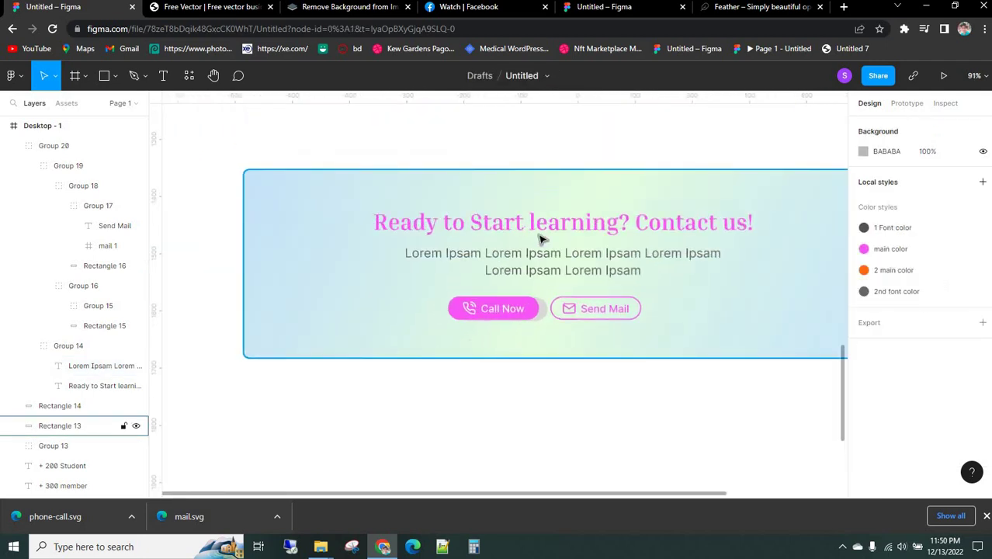
scroll(388, 350, "down", 2)
scroll(508, 332, "up", 3)
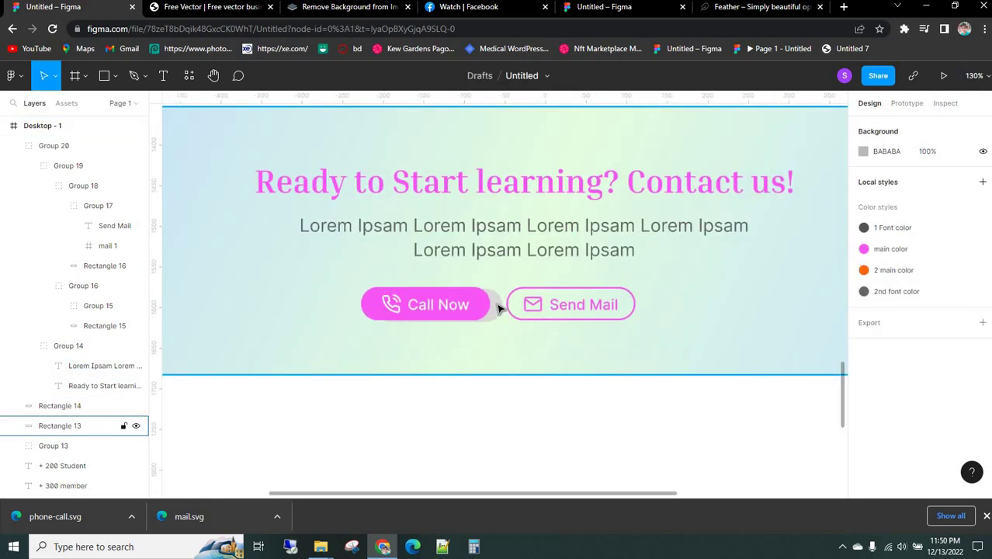
scroll(504, 305, "up", 2)
left_click(494, 306)
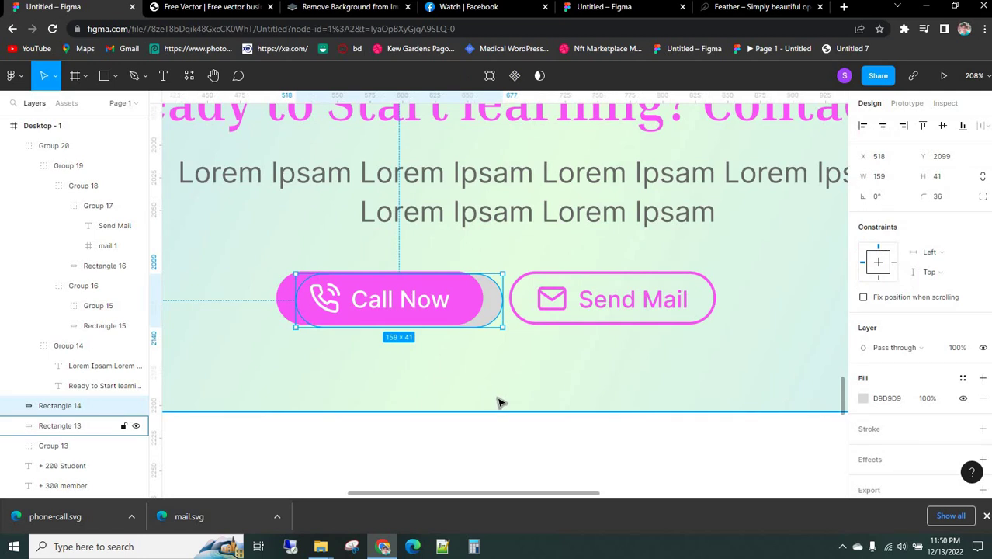
key("Delete")
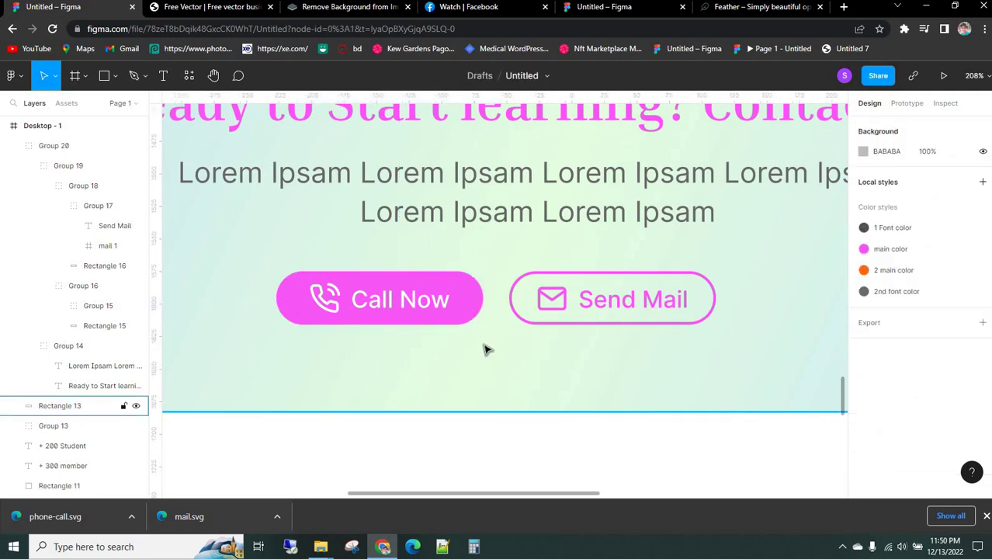
scroll(454, 326, "down", 4)
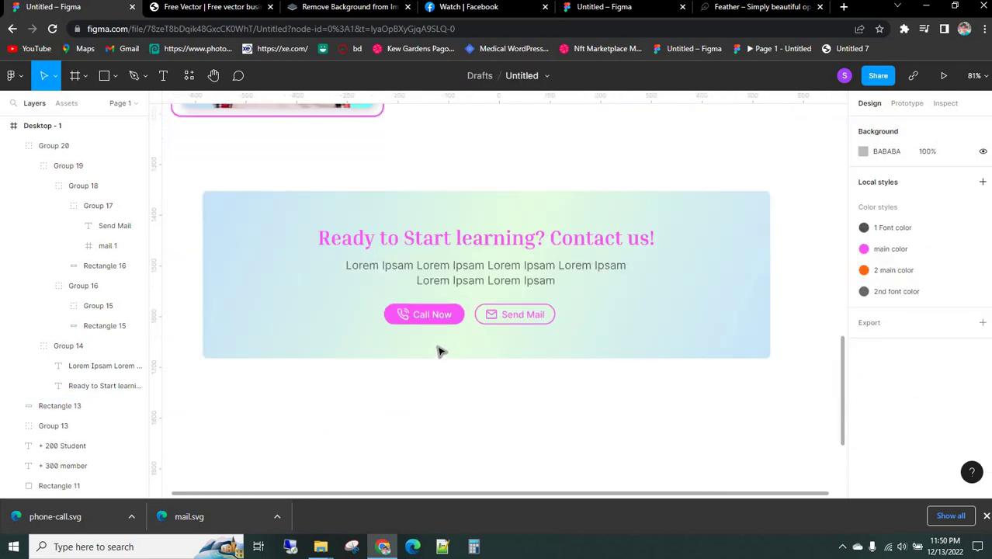
scroll(439, 351, "down", 2)
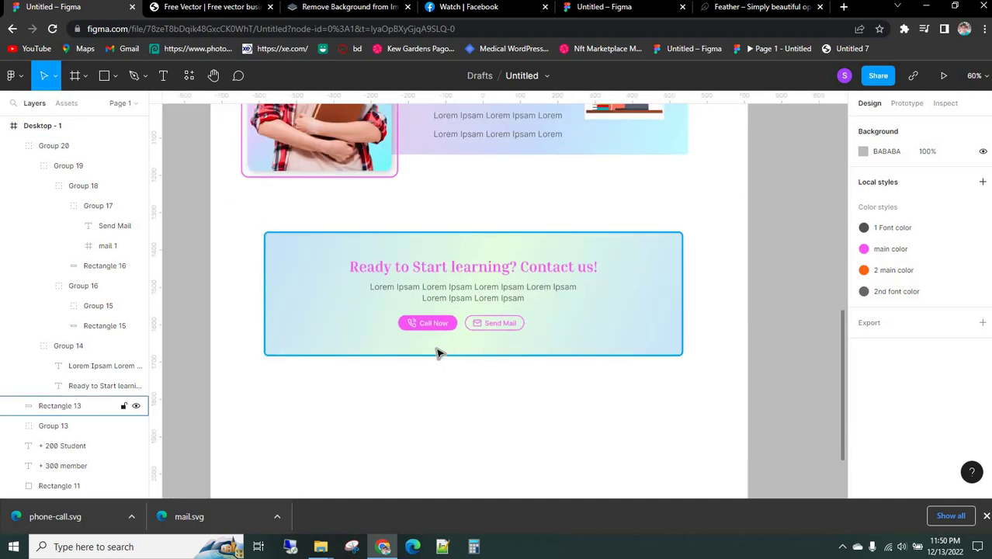
scroll(522, 332, "up", 3)
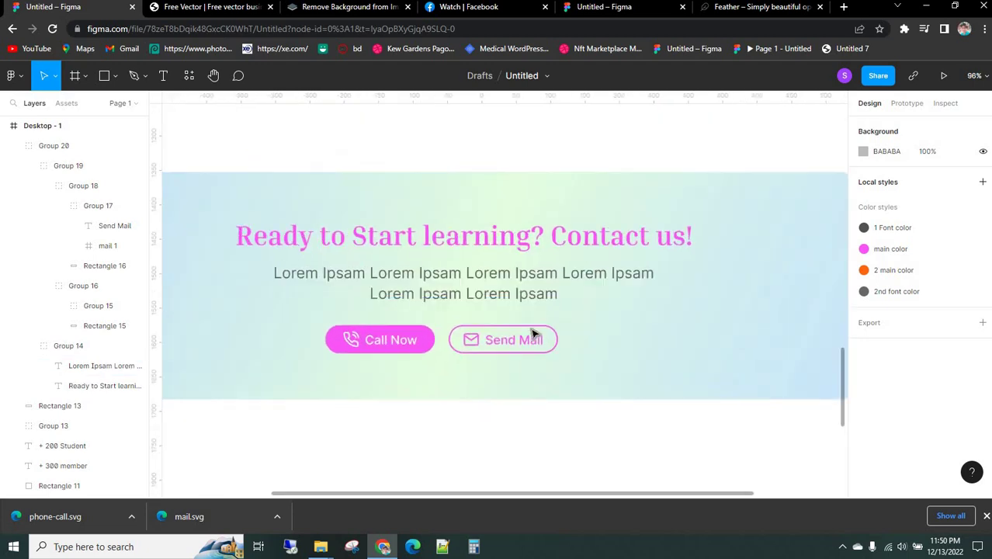
scroll(522, 330, "down", 1)
scroll(521, 326, "down", 2)
scroll(518, 323, "up", 2)
scroll(517, 320, "up", 3)
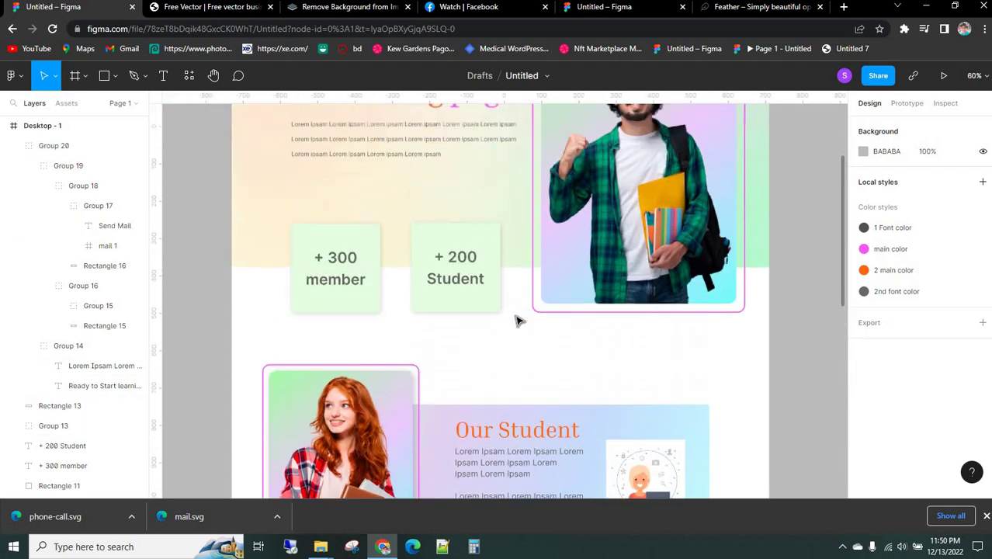
scroll(497, 295, "up", 5)
- Make Desktop - 1's 12-column layout grid visible, then select the 1120×330 contact banner rectangle
scroll(460, 247, "up", 1)
left_click(256, 172)
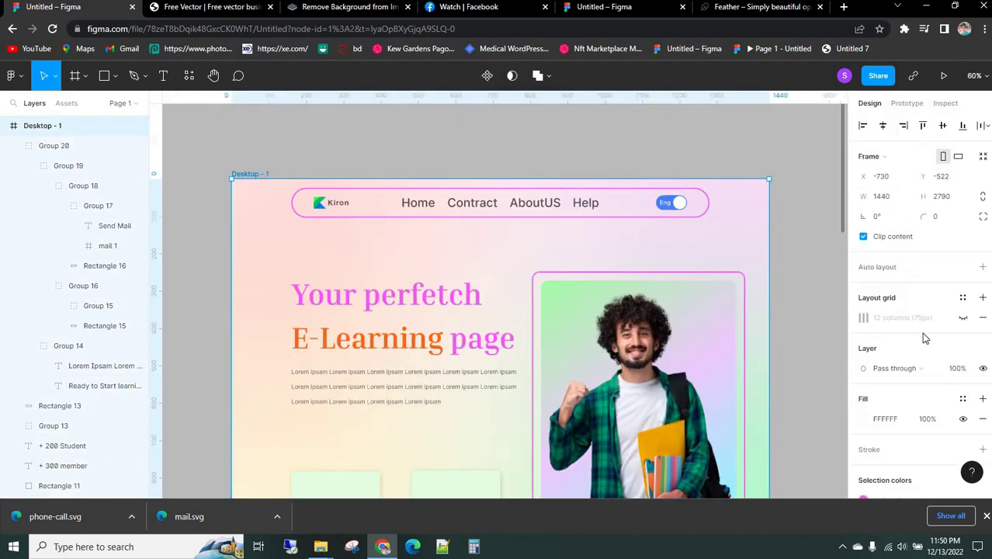
left_click(963, 319)
left_click(701, 229)
scroll(683, 248, "down", 2)
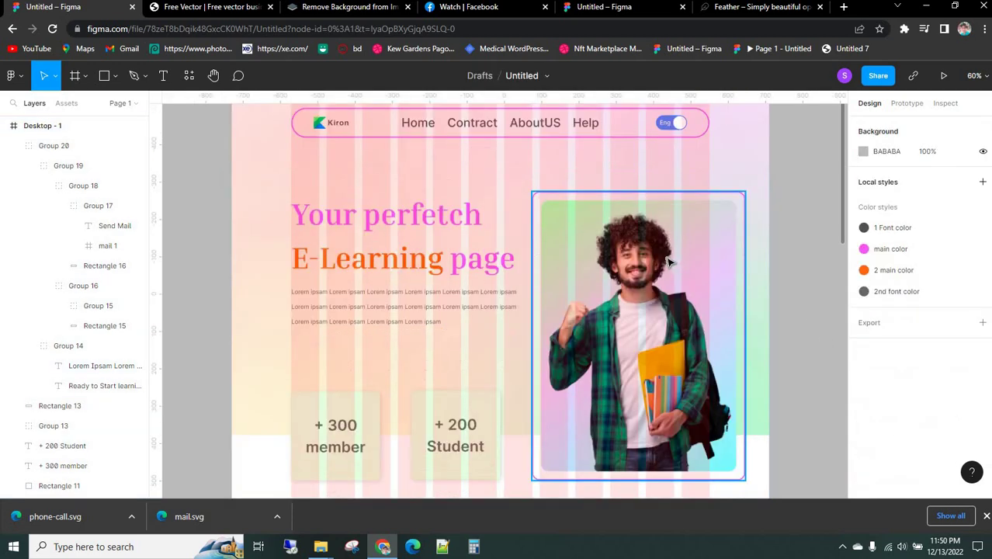
scroll(660, 268, "down", 4)
scroll(604, 261, "down", 10)
scroll(559, 296, "up", 1, "ctrl")
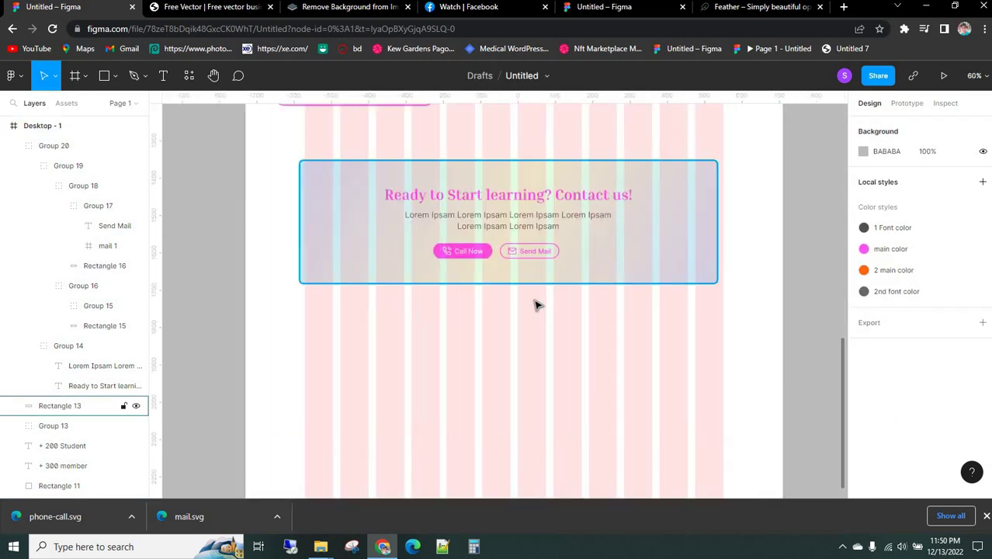
scroll(538, 304, "up", 3)
left_click(538, 317)
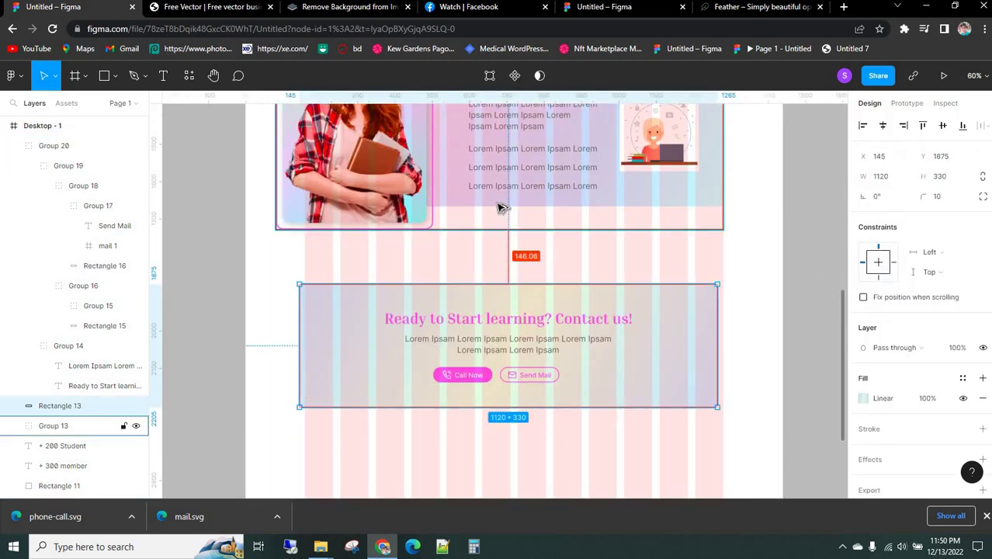
mouse_move(509, 233)
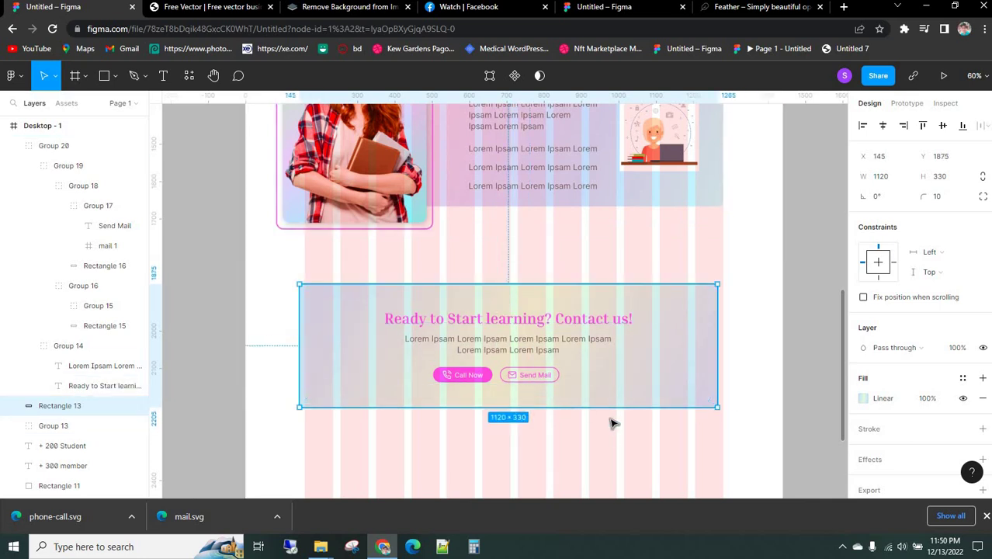
- Group Group 20 with Rectangle 13 into Group 21 and centre it horizontally on the page
left_click(437, 320, "shift")
key("ctrl+g")
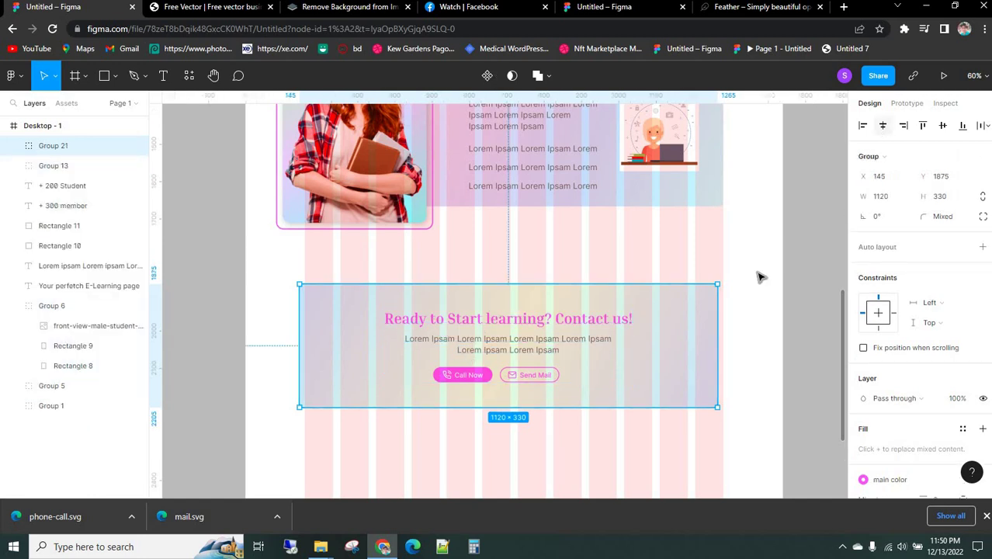
left_click(734, 318)
- Move the banner group up just below the Our Student section, settling at Y 1829
left_click(545, 323)
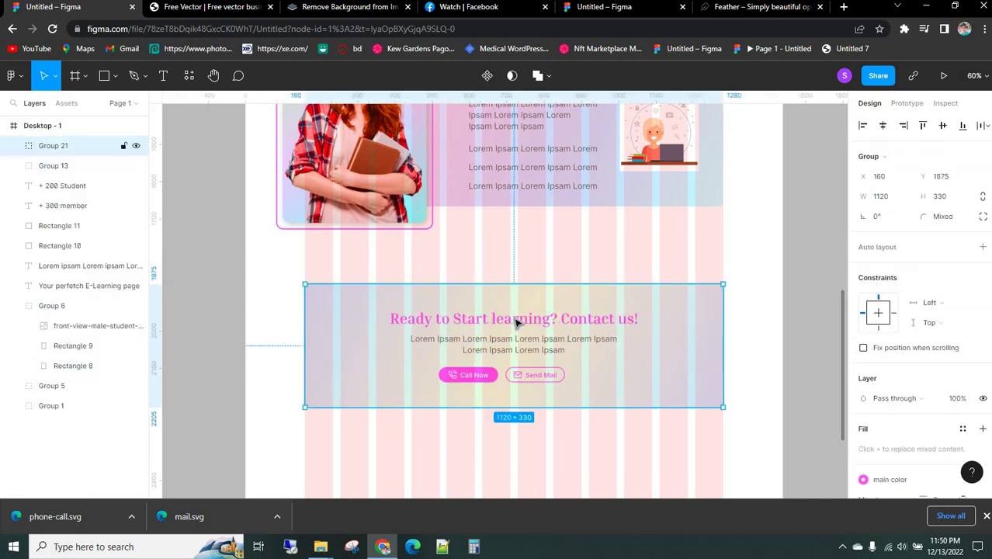
left_click_drag(517, 323, 490, 228)
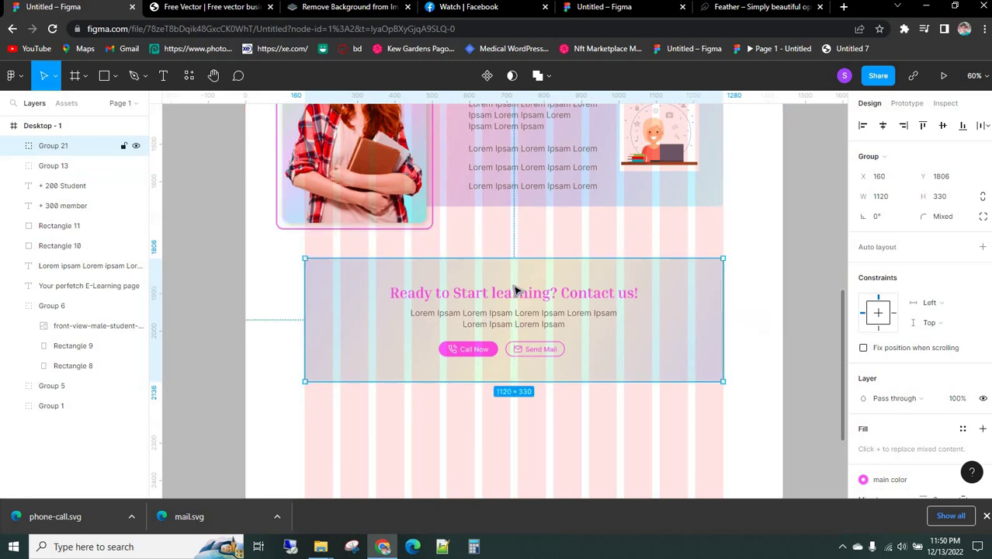
left_click_drag(514, 292, 494, 330)
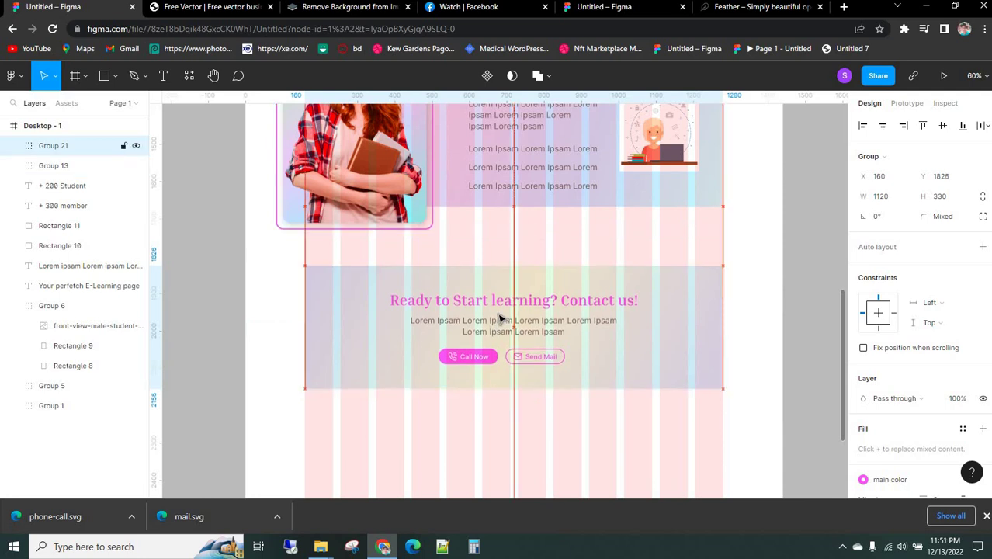
key("Down")
key("Down")
key("Down")
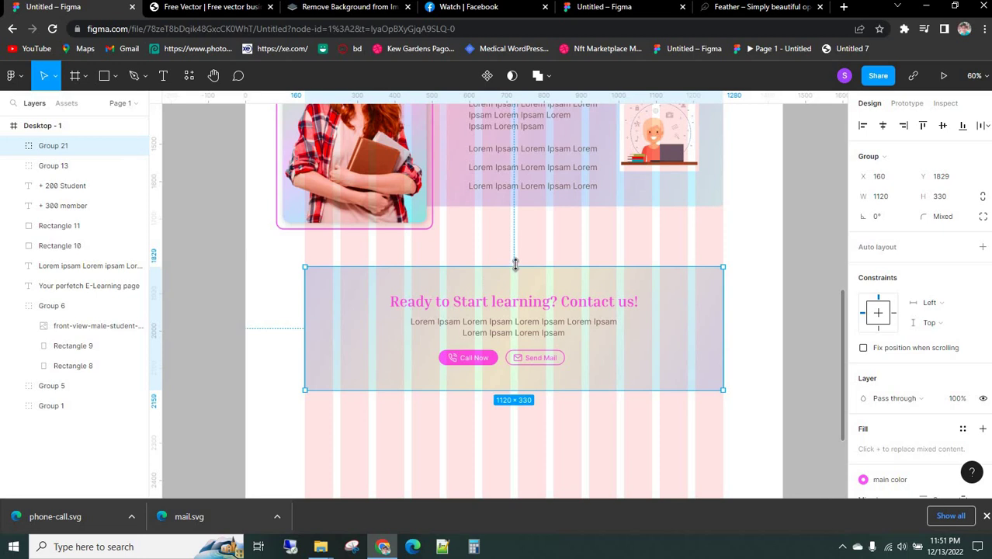
- Scroll over the banner to check its placement, select its background, then clear the selection
scroll(515, 264, "up", 5)
scroll(472, 287, "up", 5)
scroll(464, 265, "up", 5)
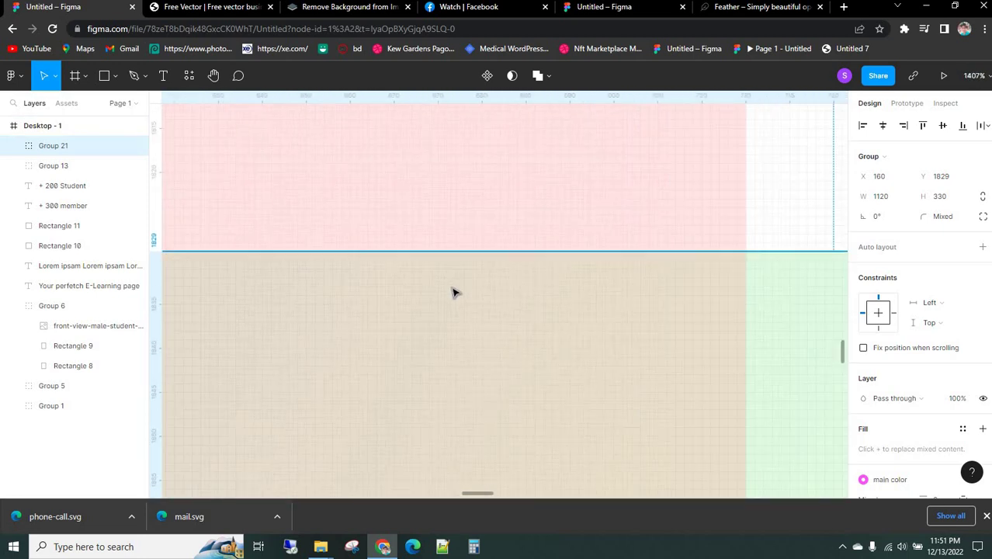
left_click(437, 248, "ctrl")
scroll(437, 256, "up", 5)
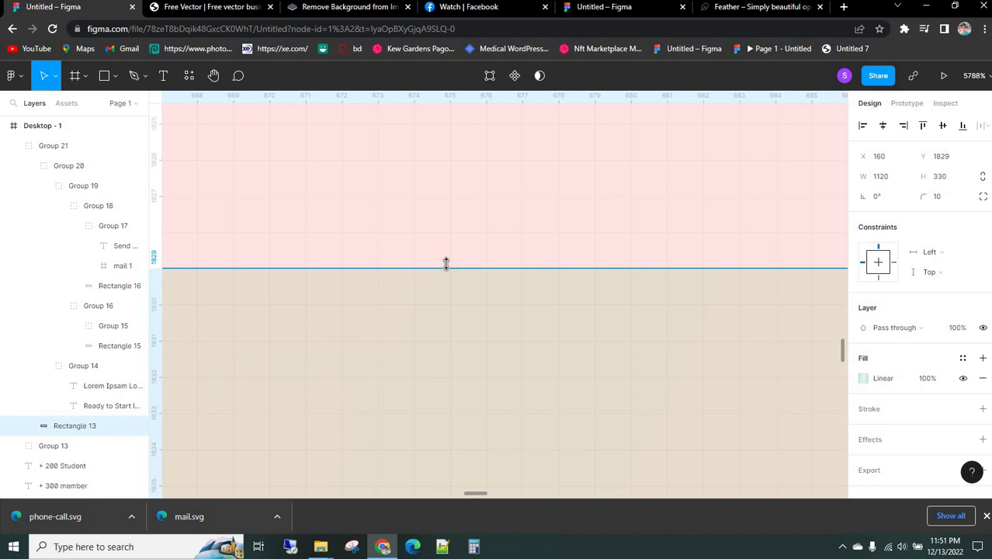
scroll(500, 225, "down", 2)
scroll(503, 224, "down", 5)
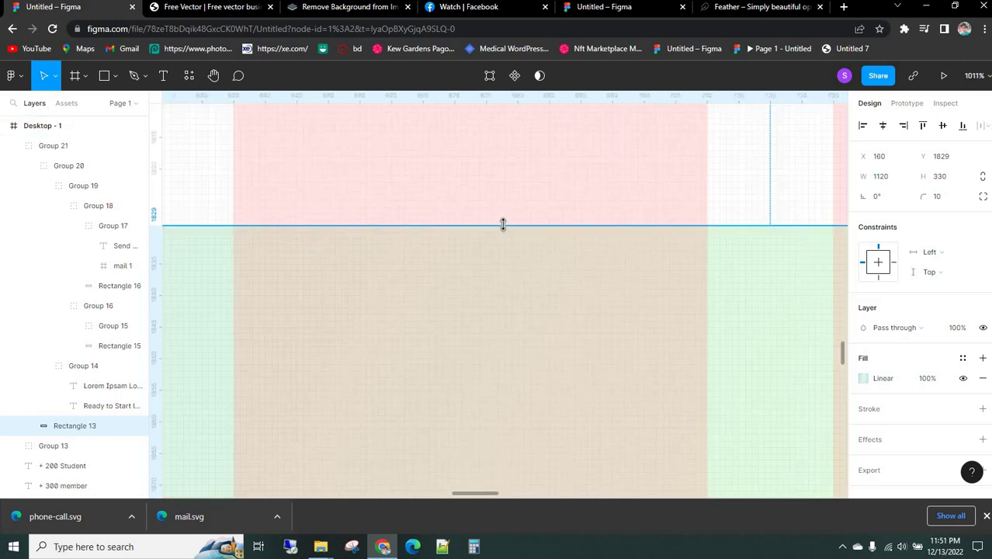
scroll(503, 224, "down", 5)
scroll(504, 224, "down", 5)
scroll(489, 233, "down", 5)
left_click(401, 305)
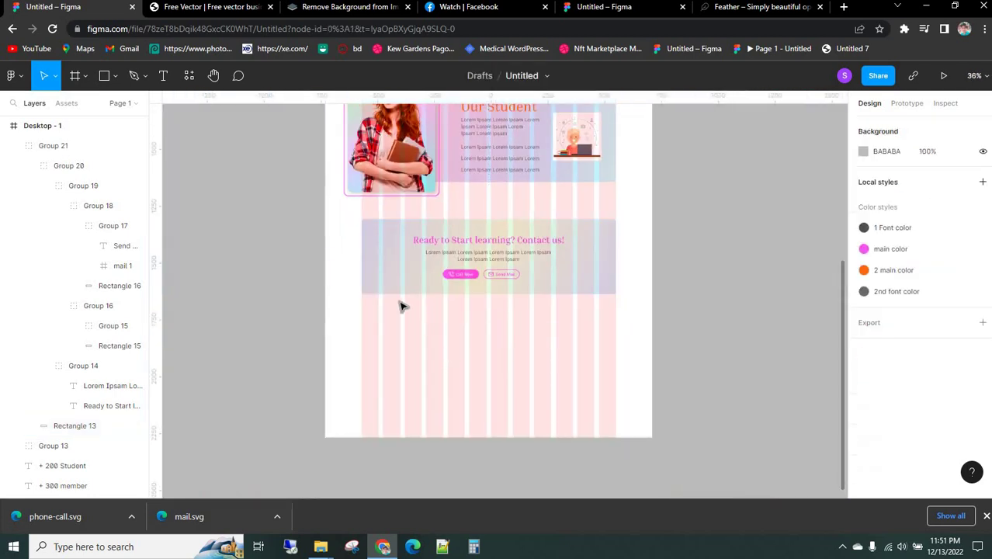
scroll(424, 272, "up", 2)
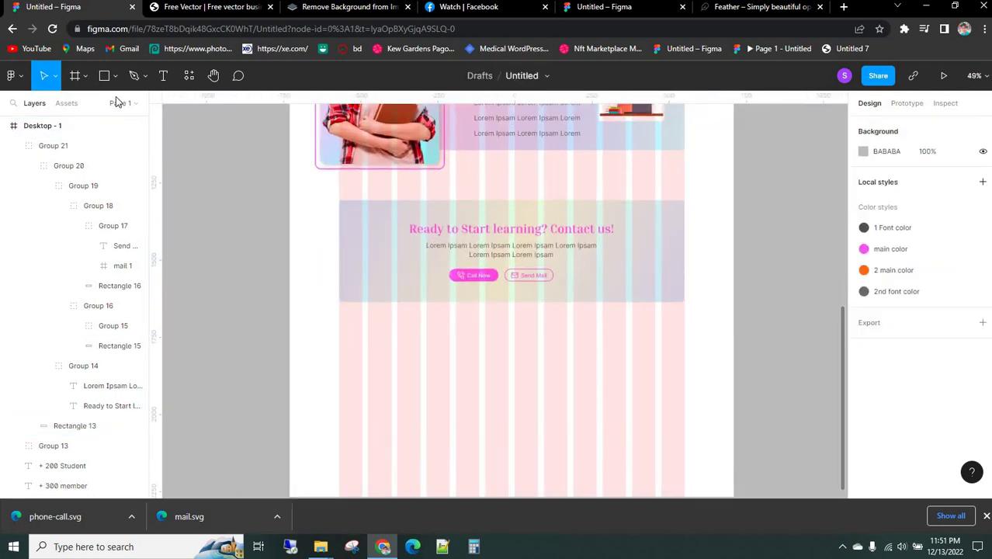
- Draw a 1120×500 rectangle below the contact banner with corner radius 10
left_click(104, 75)
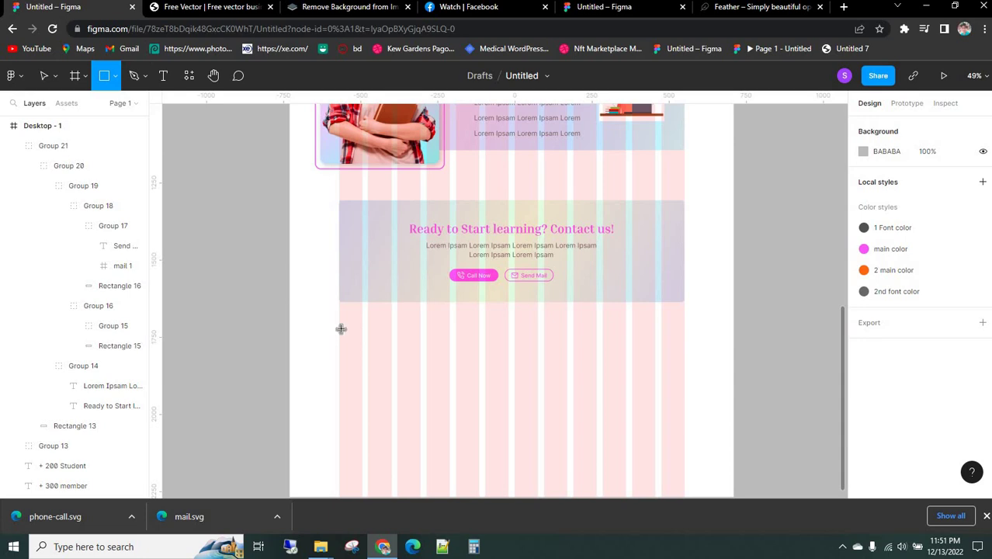
left_click_drag(338, 329, 684, 431)
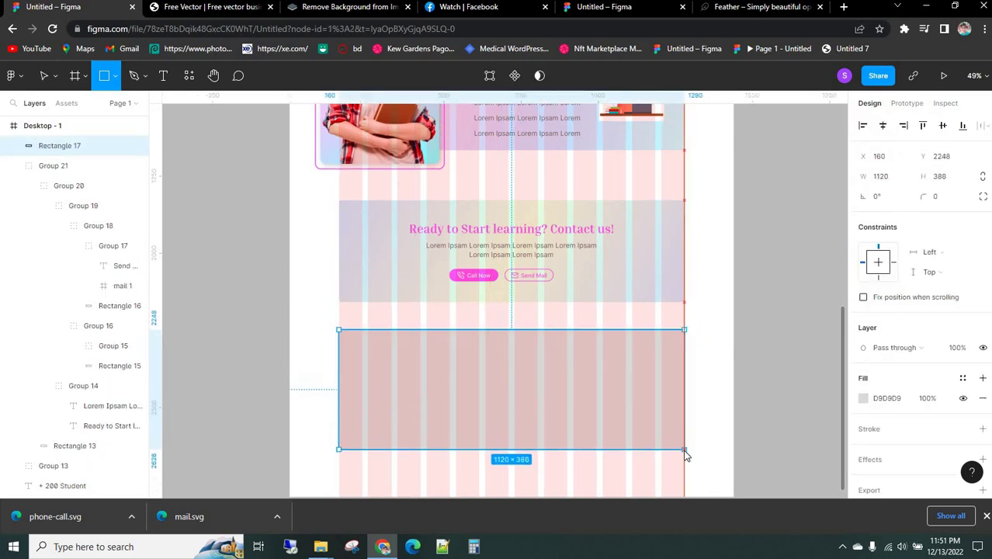
left_click_drag(684, 432, 686, 451)
scroll(689, 394, "down", 1)
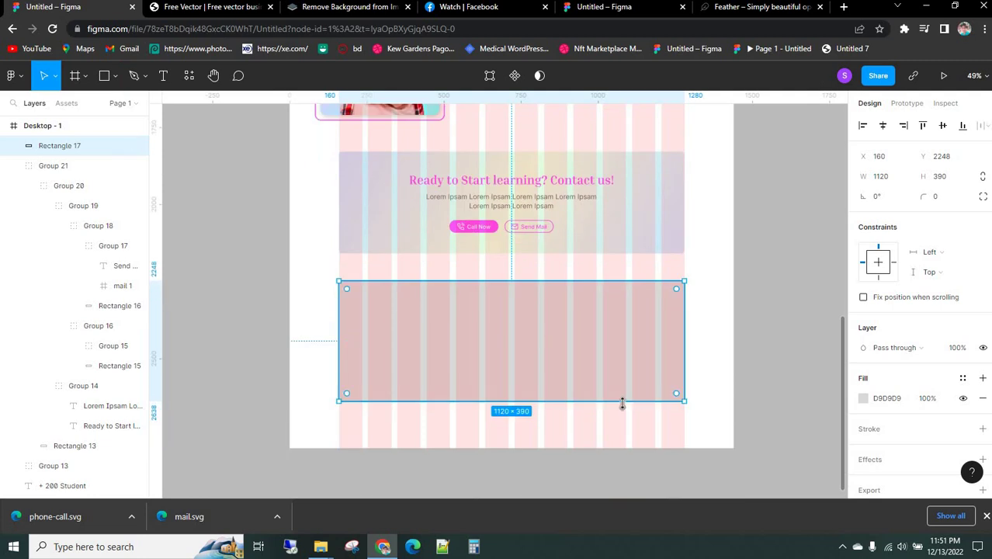
left_click_drag(510, 402, 506, 413)
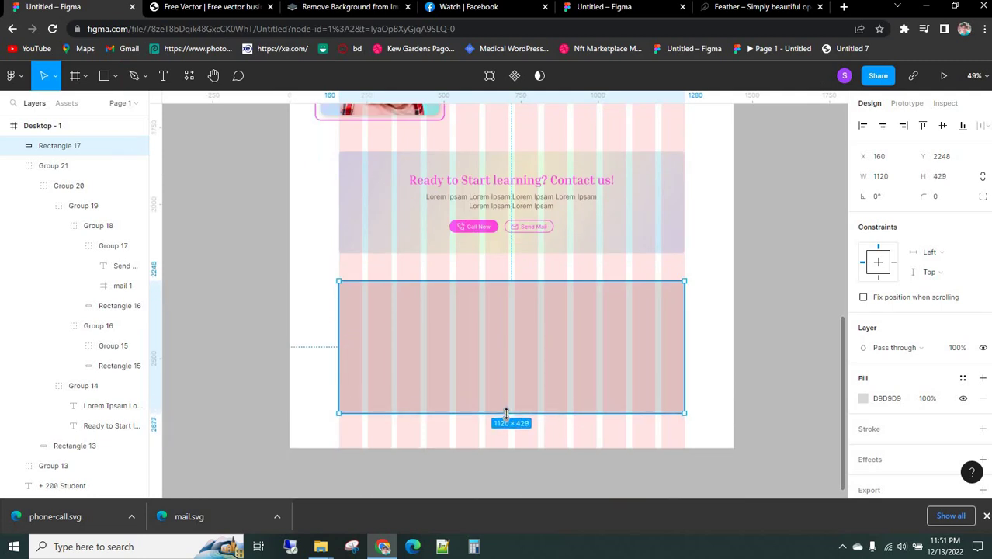
left_click(953, 183)
type("500")
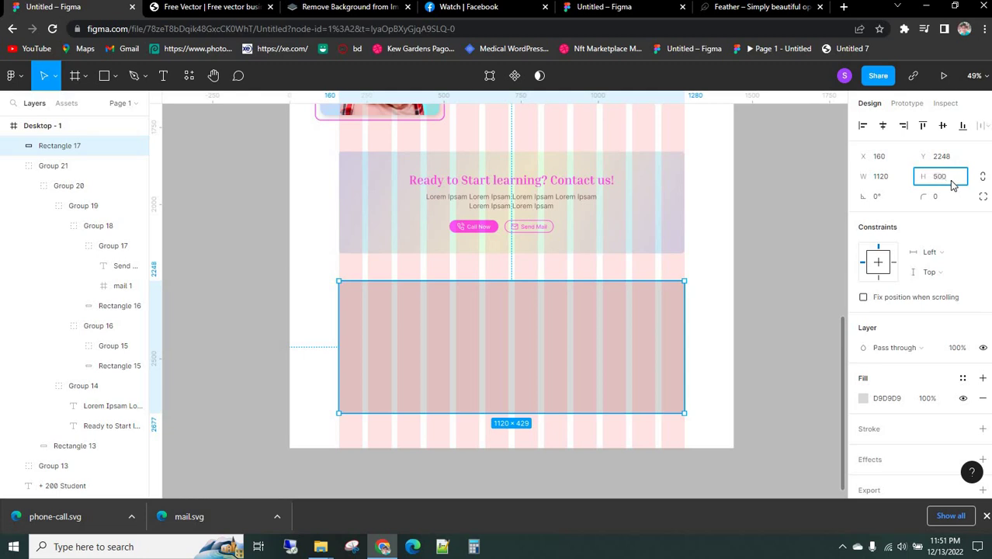
left_click(795, 321)
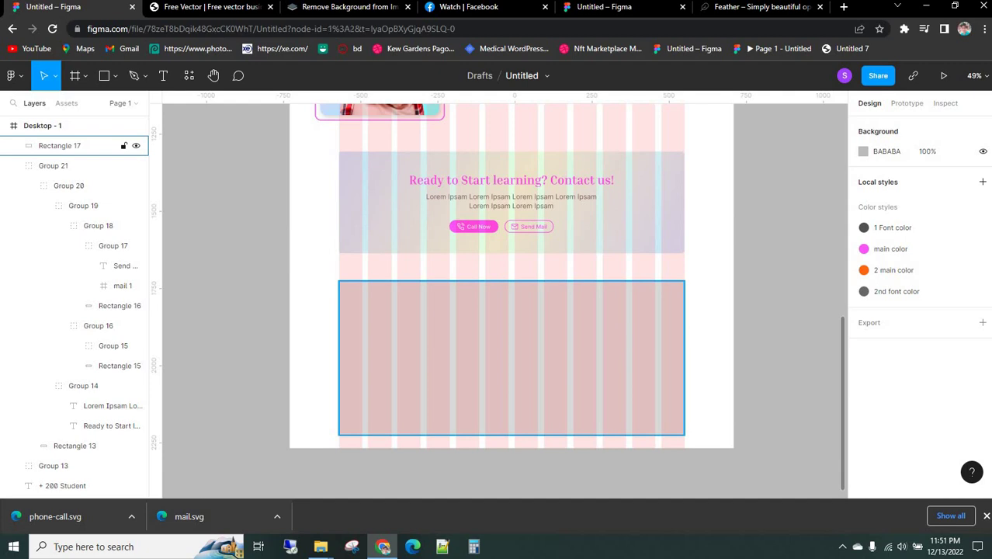
left_click(78, 145)
left_click(946, 199)
type("10")
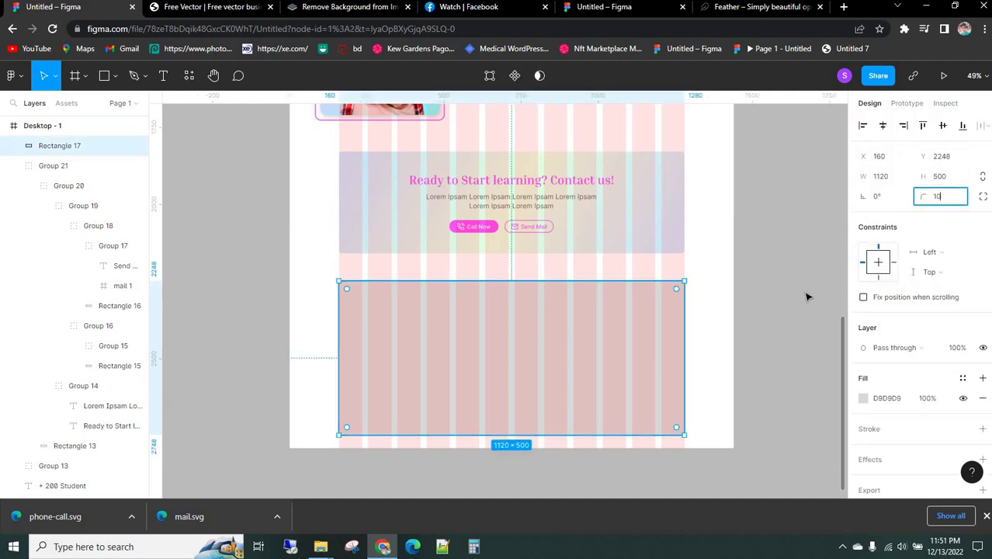
left_click(808, 297)
- Fill the new rectangle with pale light-blue E3F3FF, sampled from the grid colour
left_click(626, 361)
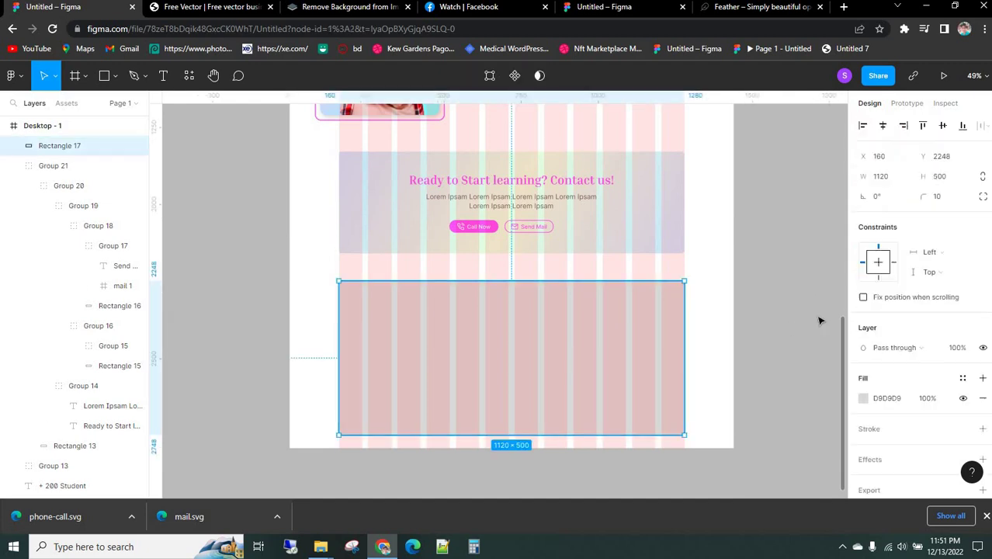
left_click(864, 399)
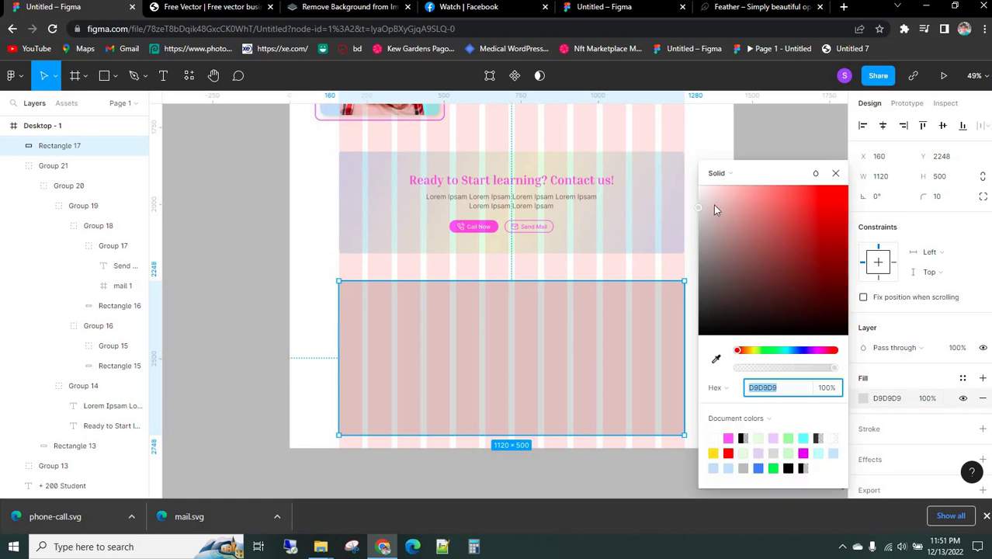
left_click_drag(715, 210, 683, 164)
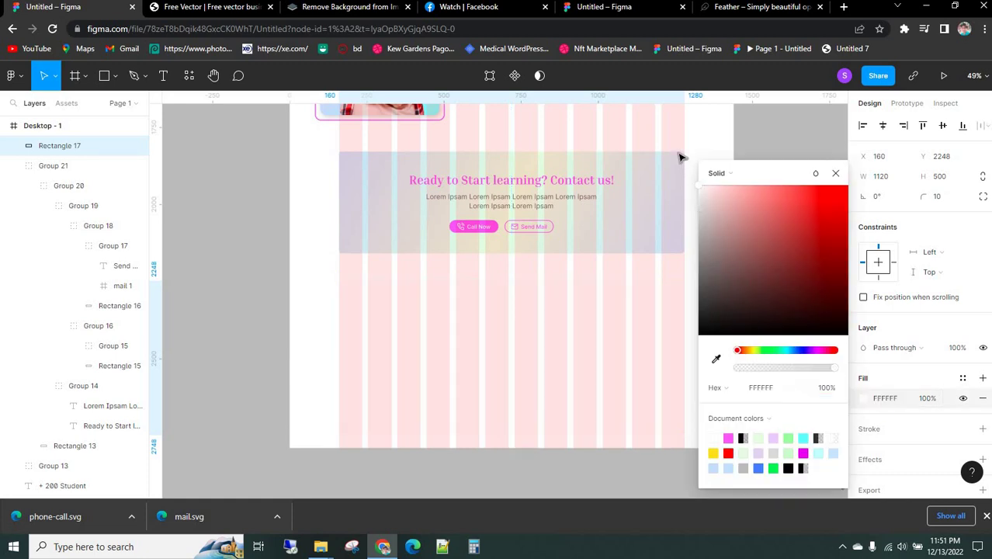
left_click(716, 358)
left_click(672, 236)
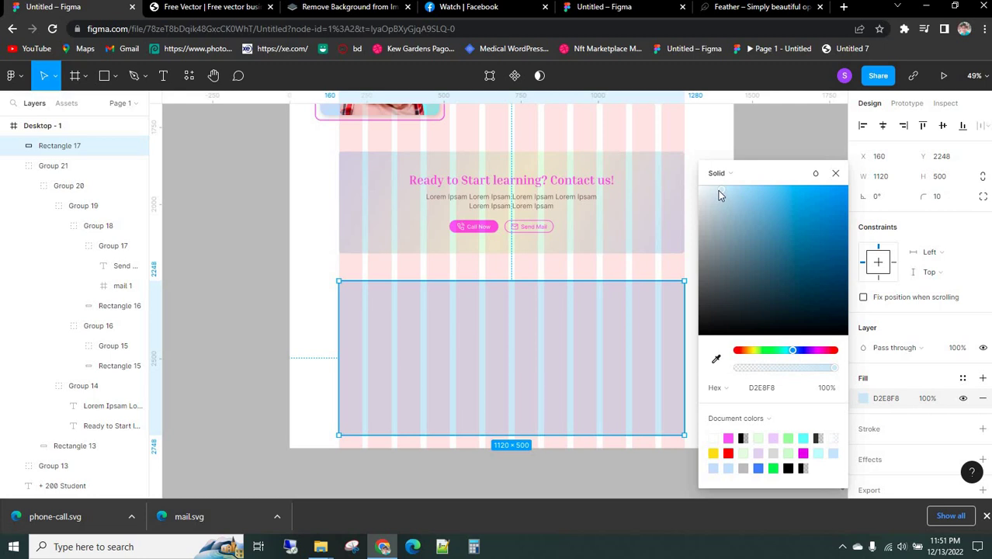
left_click_drag(719, 191, 713, 185)
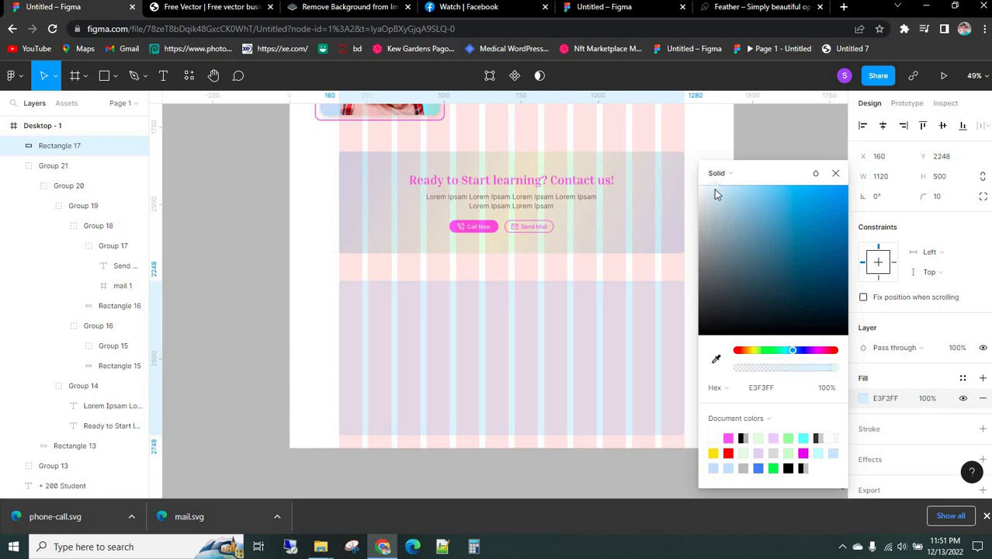